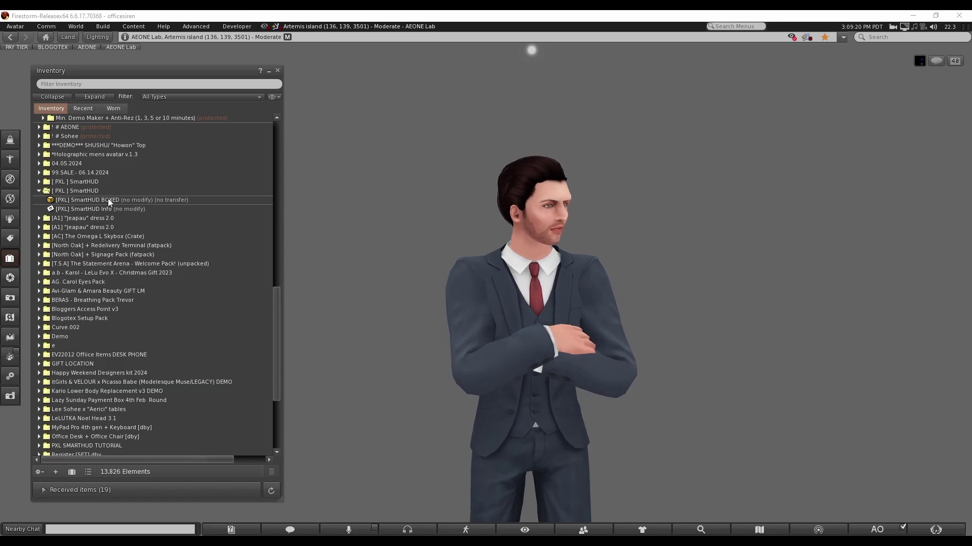
Step: Rez the SmartHUD BOXED box and copy its contents to the [PXL] SmartHUD BOXED folder under # HUDs
{"action": "left_click_drag", "start_coordinate": [108, 199], "coordinate": [340, 434]}
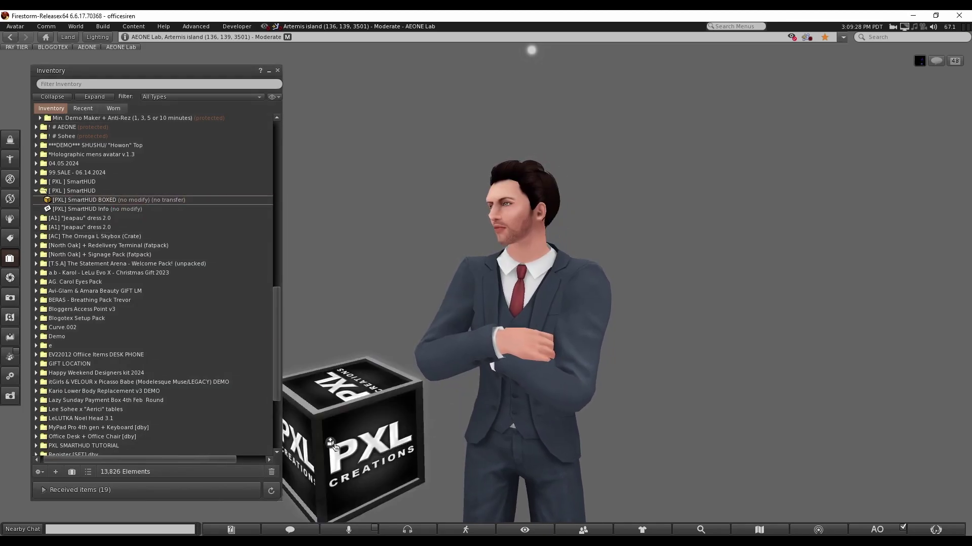
{"action": "left_click", "coordinate": [337, 444]}
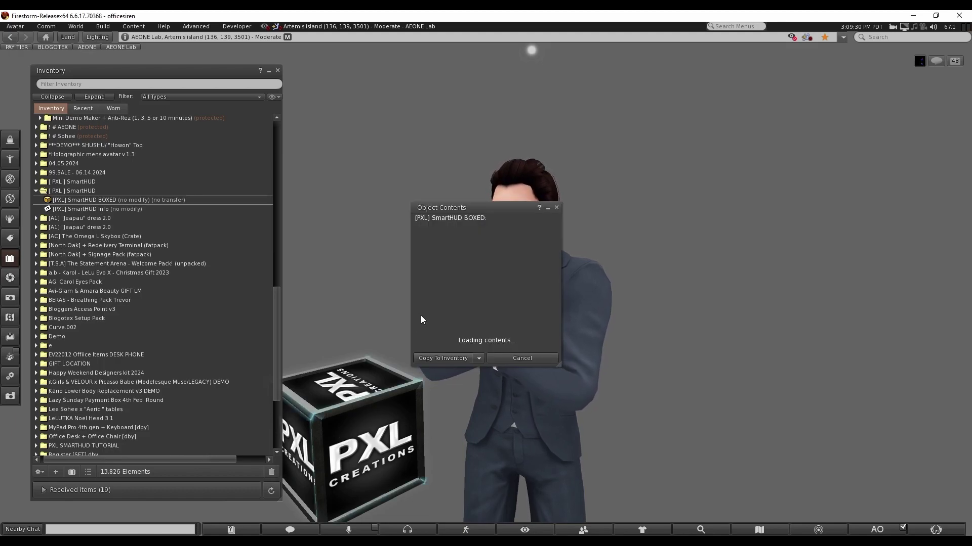
{"action": "left_click", "coordinate": [454, 357]}
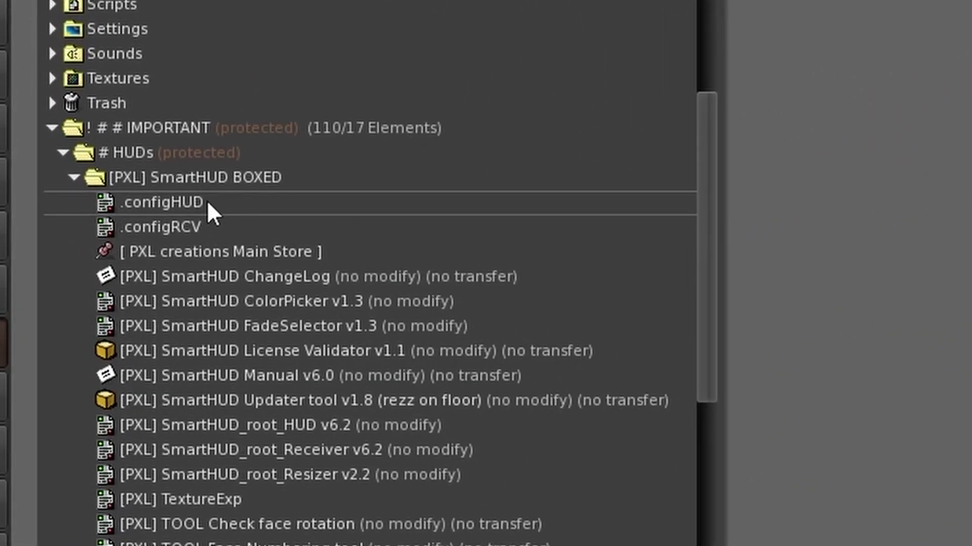
Step: Inspect the .configHUD item's properties, then close the properties window
{"action": "right_click", "coordinate": [208, 200]}
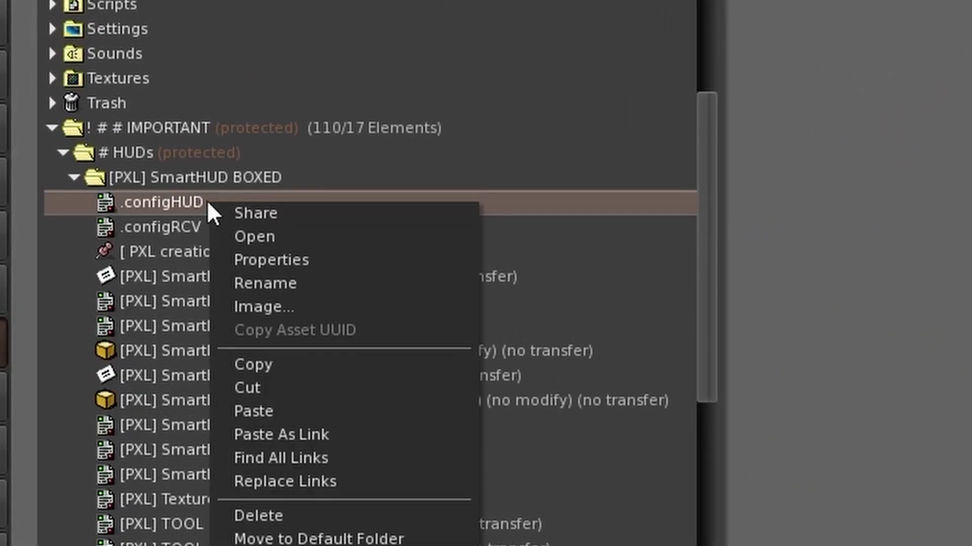
{"action": "left_click", "coordinate": [297, 257]}
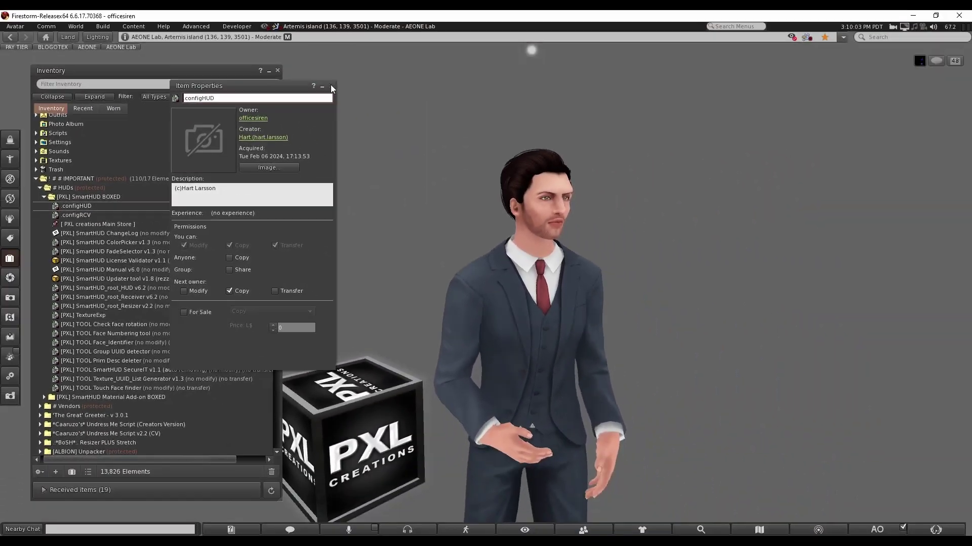
{"action": "left_click", "coordinate": [329, 85]}
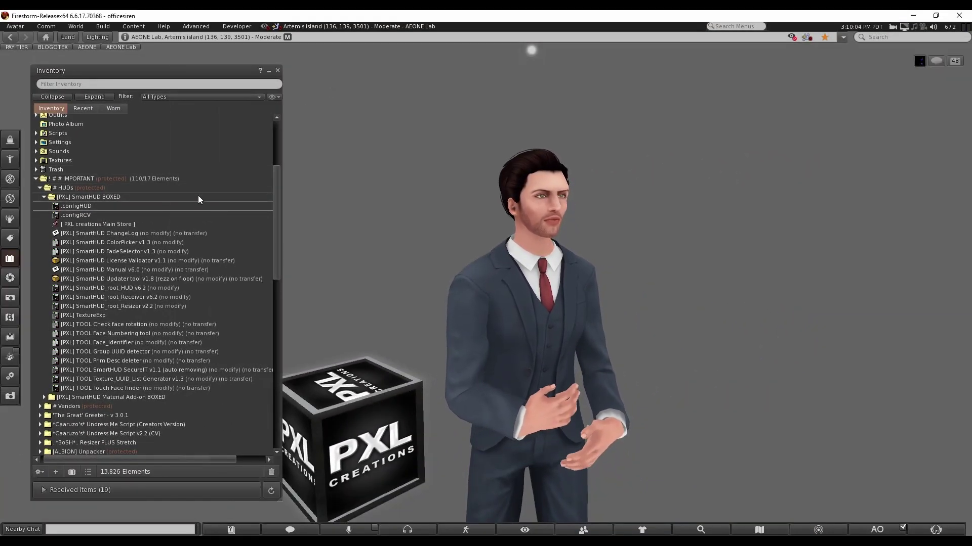
Step: Select .configHUD, .configRCV, SmartHUD_root_HUD v6.2 and SmartHUD_root_Receiver v6.2 in turn to review them
{"action": "left_click", "coordinate": [98, 205]}
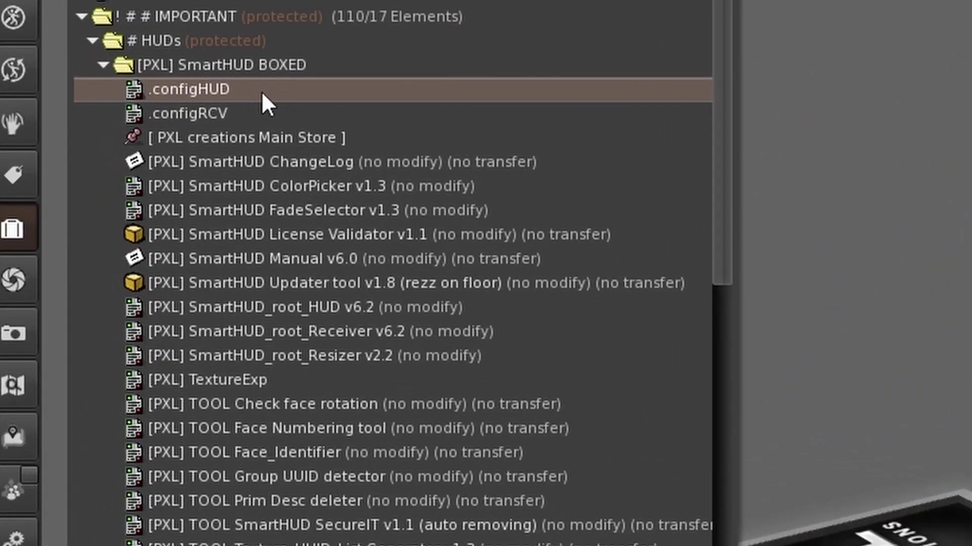
{"action": "left_click", "coordinate": [273, 114]}
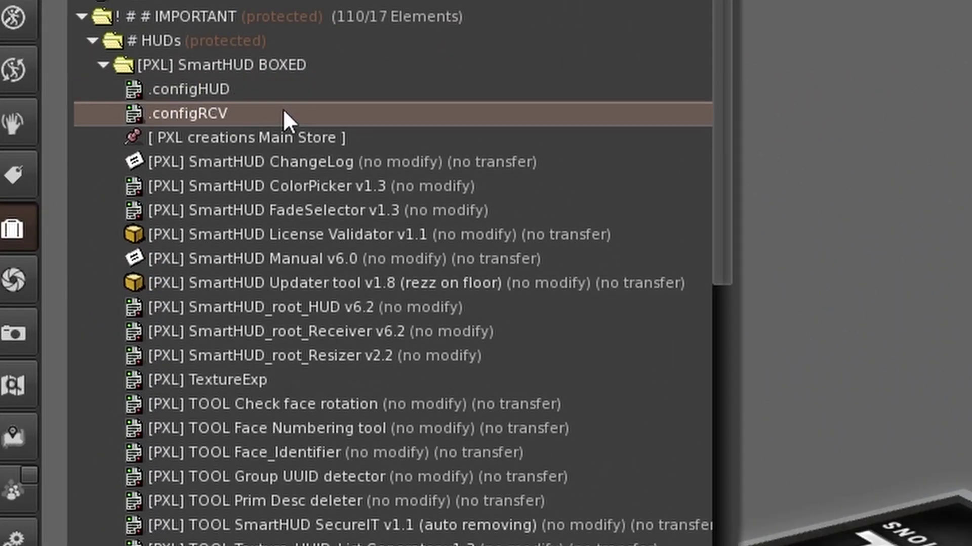
{"action": "left_click", "coordinate": [429, 301]}
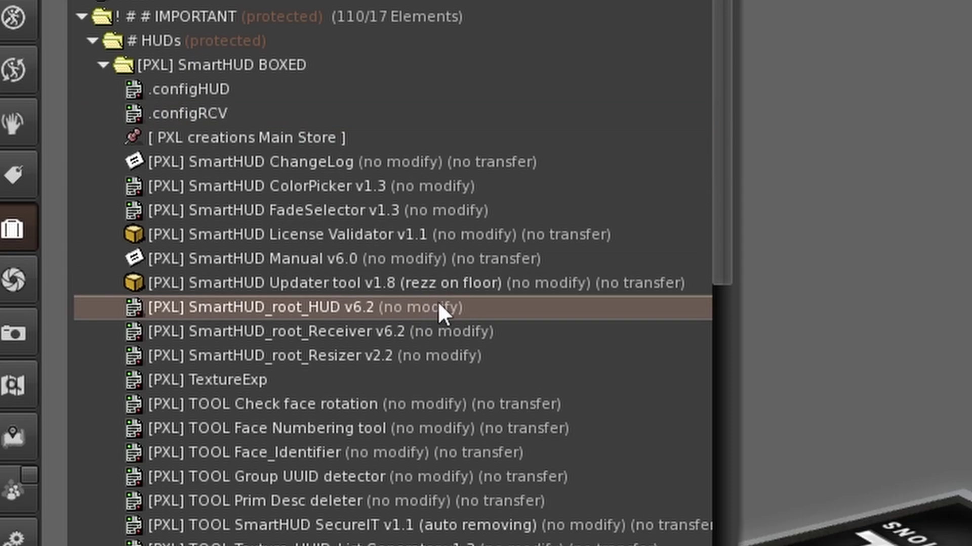
{"action": "left_click", "coordinate": [464, 332]}
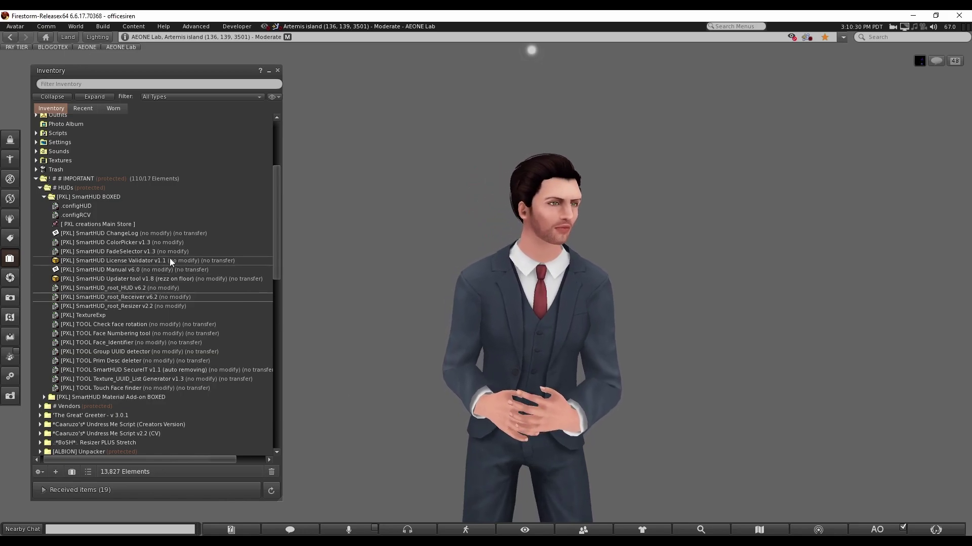
Step: Rez the SmartHUD License Validator v1.1 cube and touch it to generate the license key
{"action": "left_click_drag", "start_coordinate": [170, 260], "coordinate": [353, 461]}
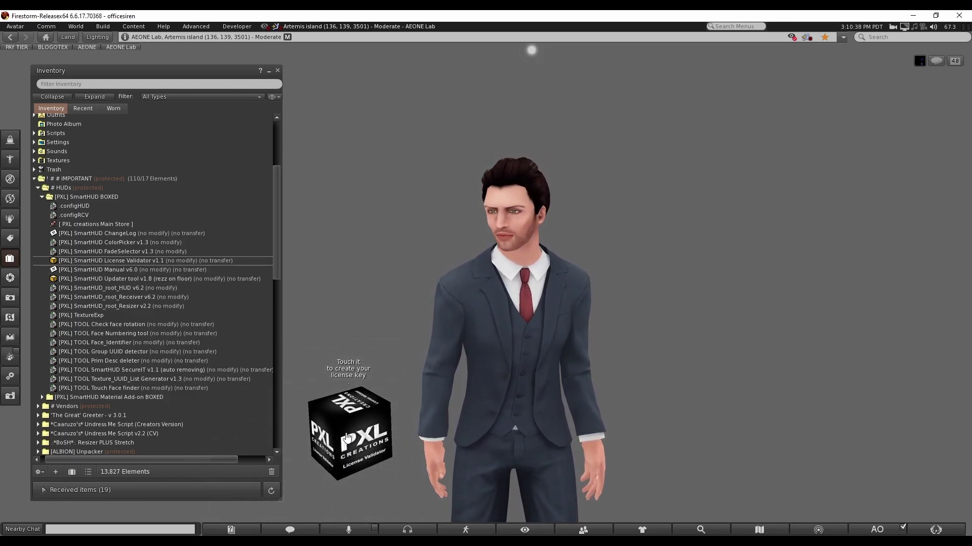
{"action": "left_click", "coordinate": [347, 438]}
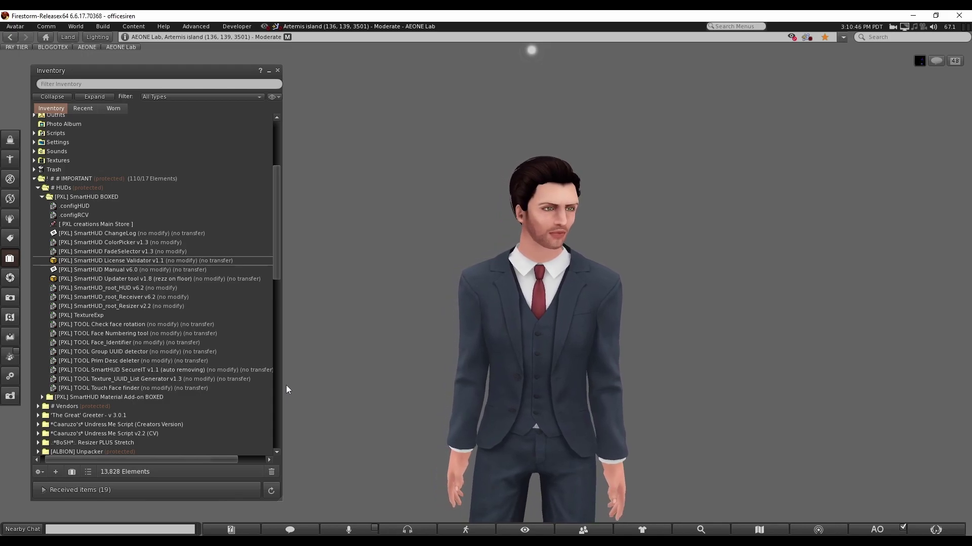
{"action": "double_click", "coordinate": [109, 206]}
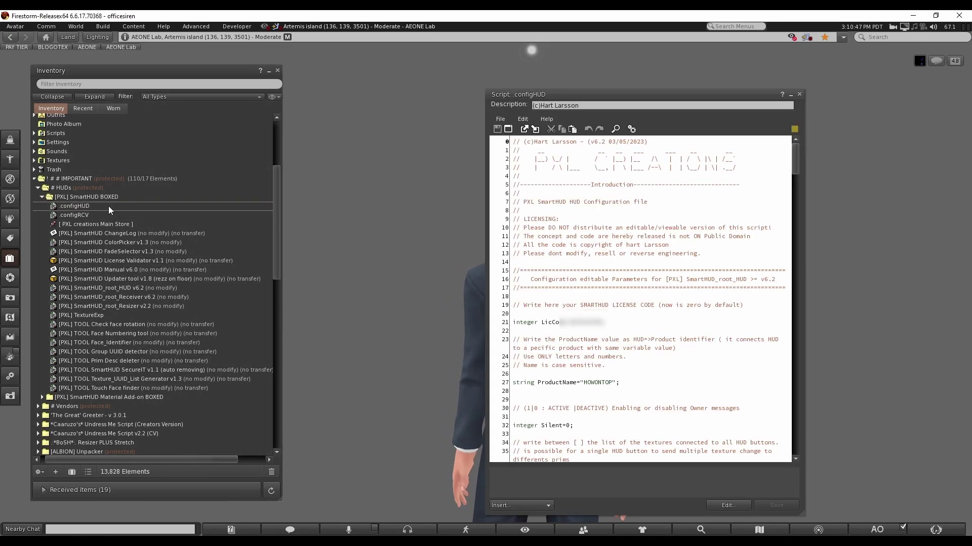
{"action": "left_click_drag", "start_coordinate": [513, 322], "coordinate": [568, 323]}
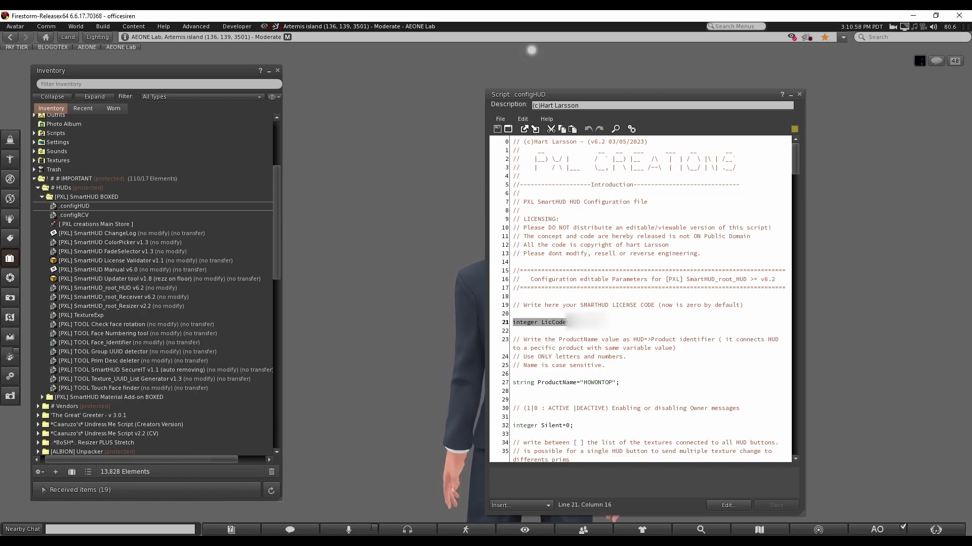
{"action": "left_click", "coordinate": [776, 494]}
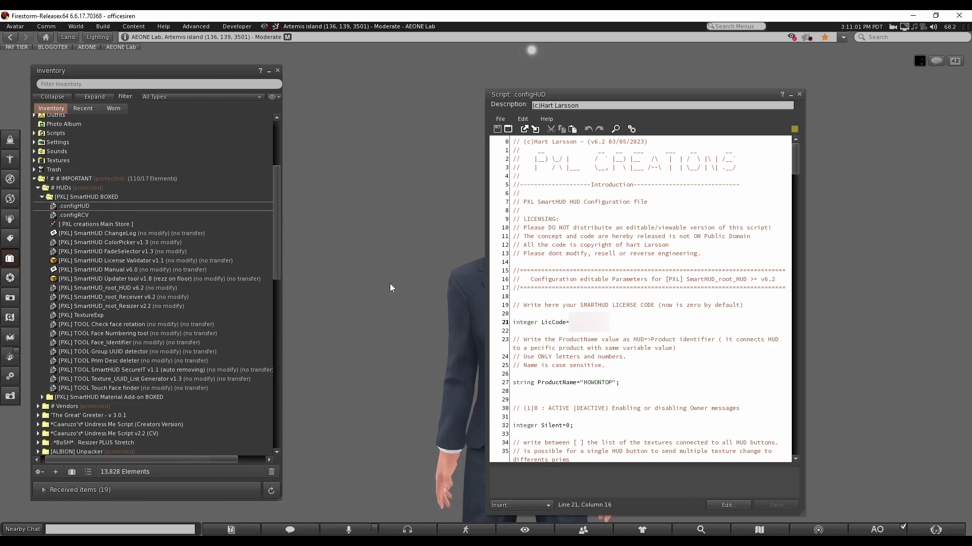
{"action": "double_click", "coordinate": [147, 214]}
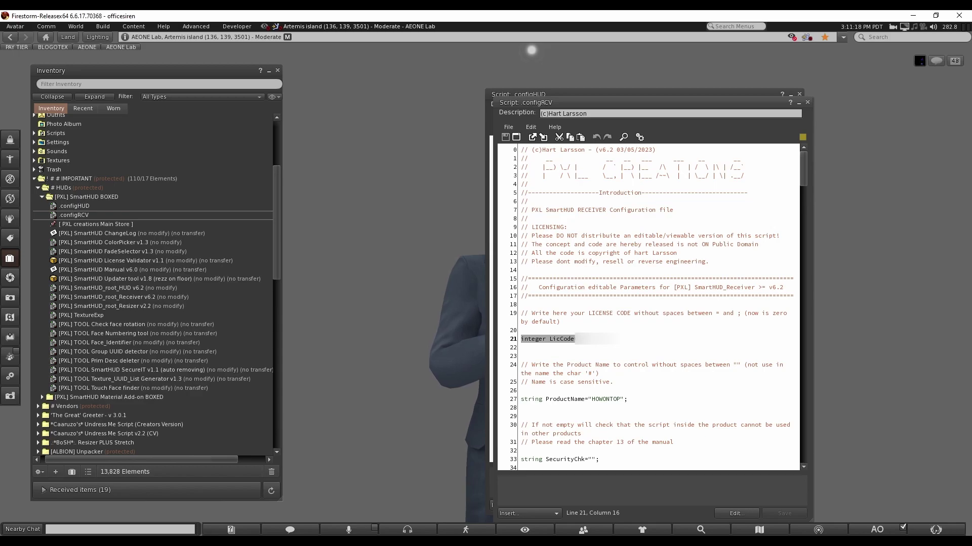
{"action": "left_click", "coordinate": [807, 102]}
{"action": "left_click", "coordinate": [800, 94]}
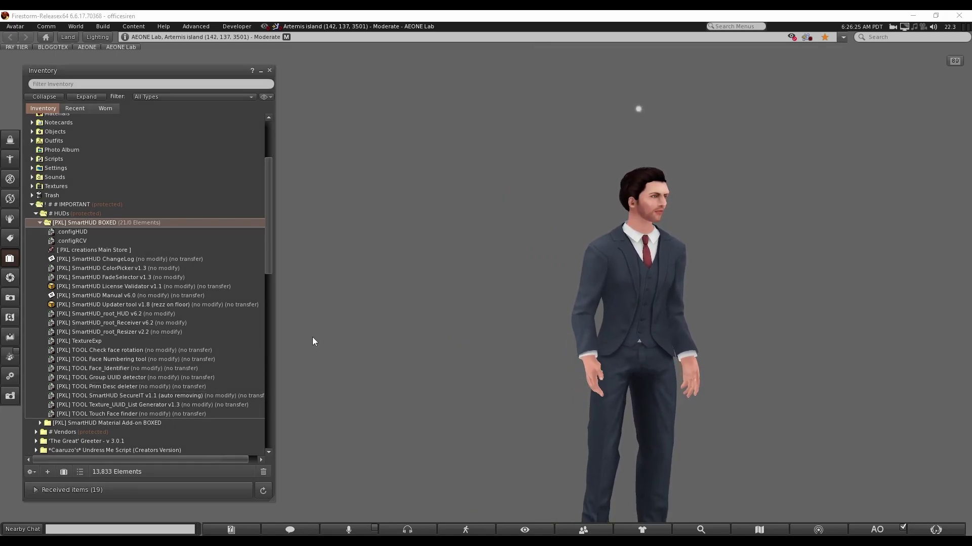
Step: Build a new wooden cube on the ground
{"action": "right_click", "coordinate": [371, 419]}
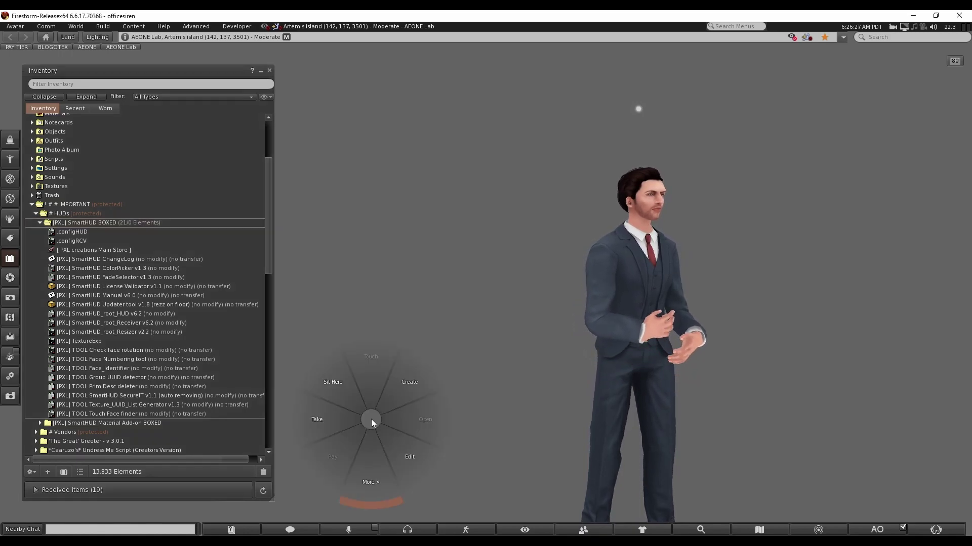
{"action": "left_click", "coordinate": [386, 401]}
{"action": "left_click", "coordinate": [402, 436]}
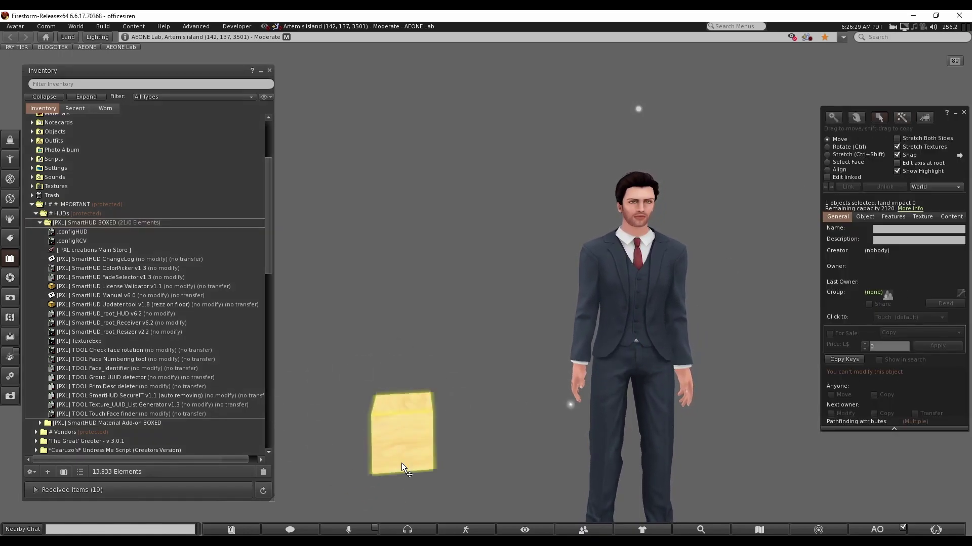
Step: Drop [PXL] TOOL Face_Identifier into the cube's contents so one face turns red
{"action": "left_click", "coordinate": [84, 224]}
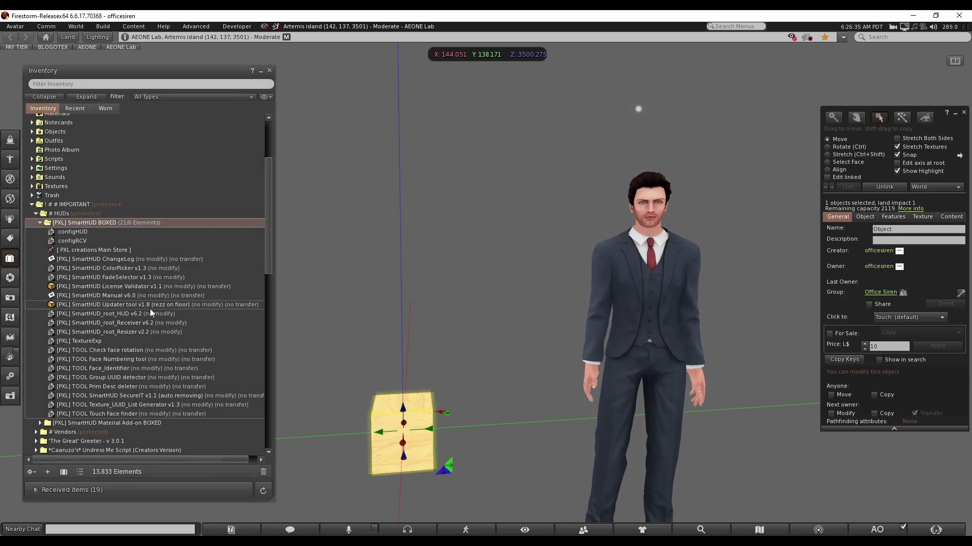
{"action": "left_click", "coordinate": [93, 370]}
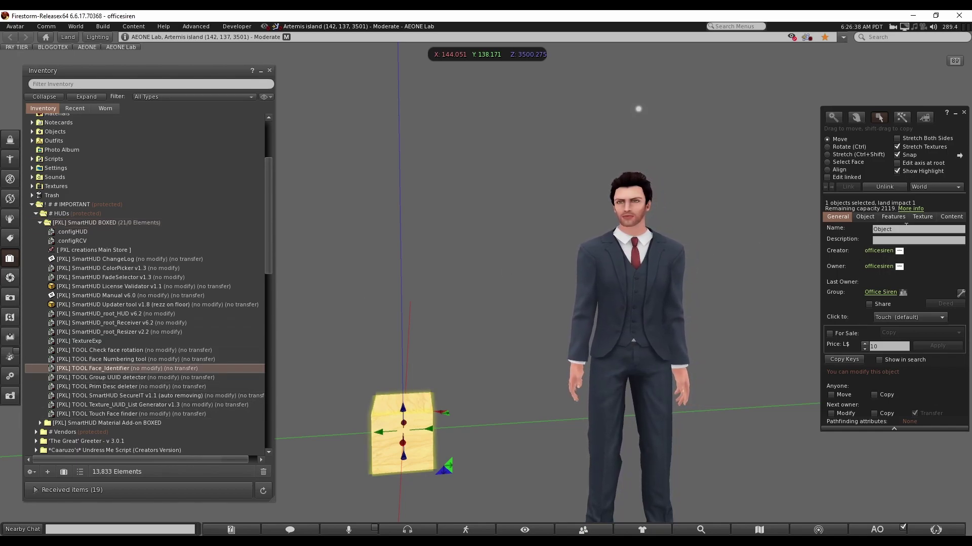
{"action": "left_click", "coordinate": [950, 218]}
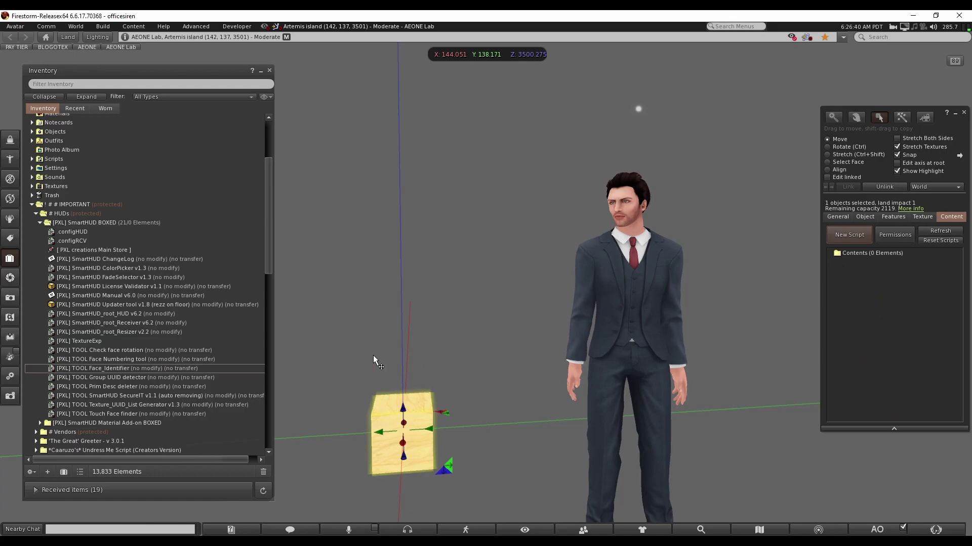
{"action": "left_click_drag", "start_coordinate": [124, 369], "coordinate": [867, 299]}
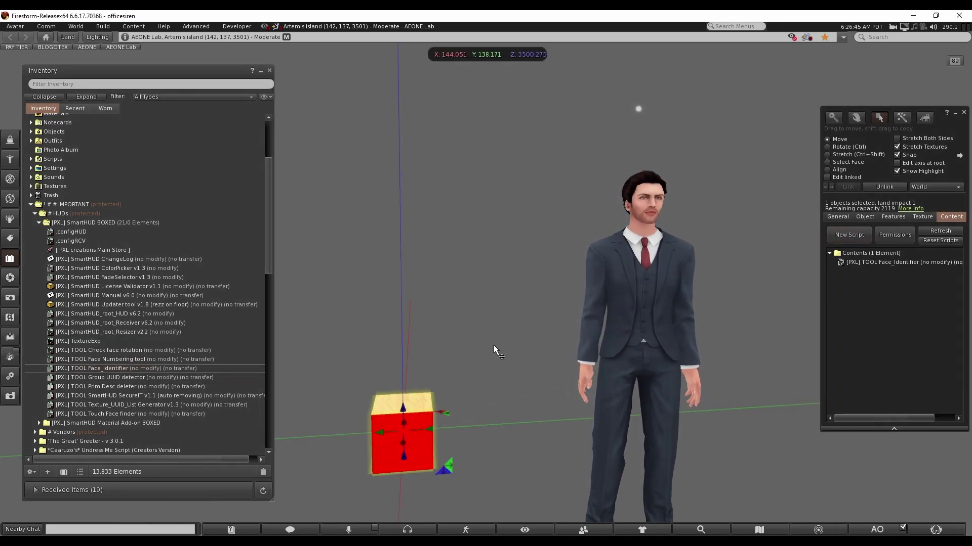
{"action": "left_click", "coordinate": [430, 415], "text": "alt"}
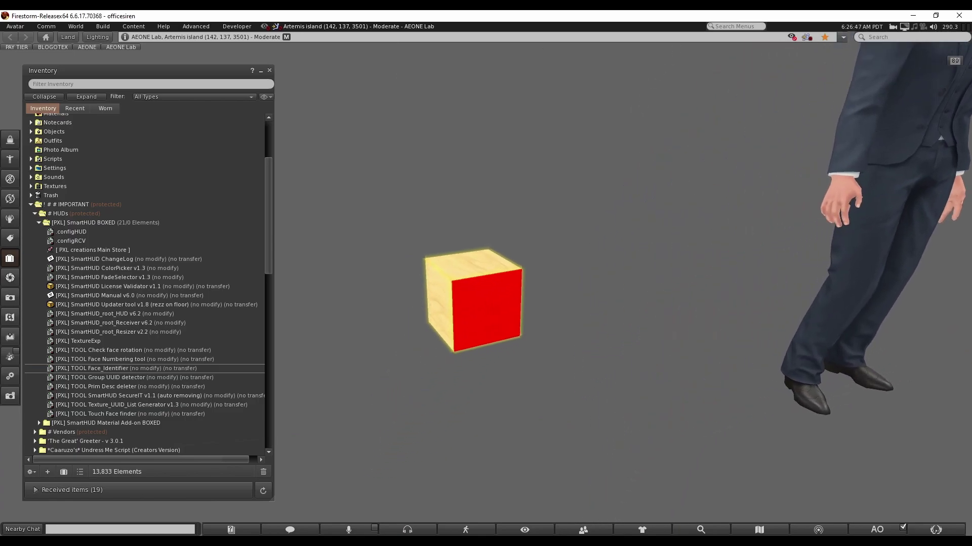
{"action": "mouse_move", "coordinate": [512, 265]}
{"action": "left_mouse_down", "text": "alt"}
{"action": "mouse_move", "coordinate": [512, 306]}
{"action": "mouse_move", "coordinate": [512, 265]}
{"action": "left_mouse_up", "text": "alt"}
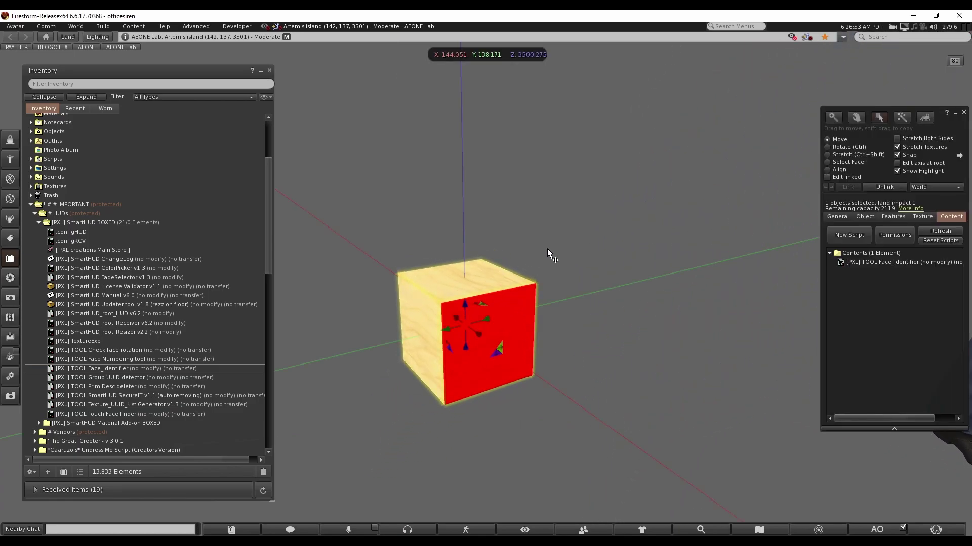
{"action": "key", "text": "Escape"}
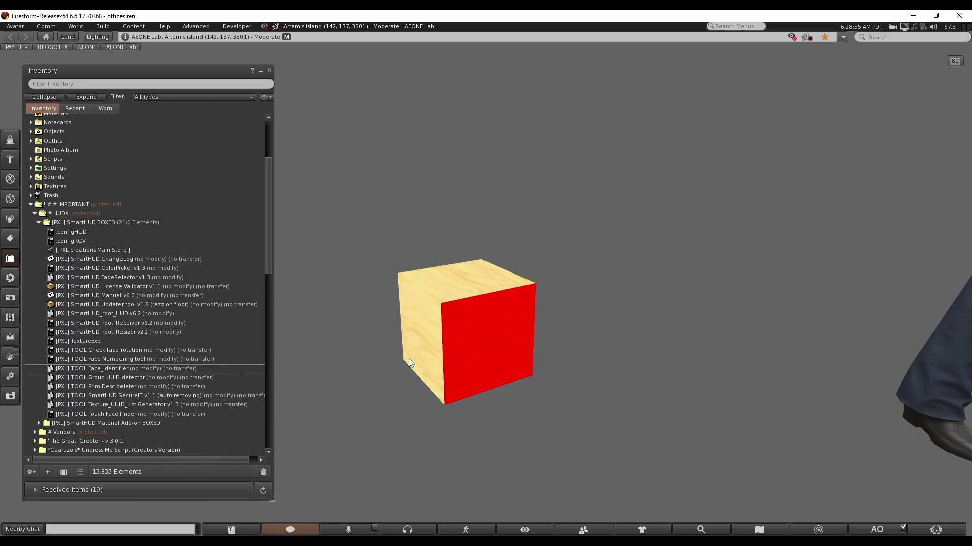
Step: Edit the red-faced cube and rotate it twice around its vertical axis to view its faces
{"action": "right_click", "coordinate": [470, 333]}
{"action": "left_click", "coordinate": [480, 339]}
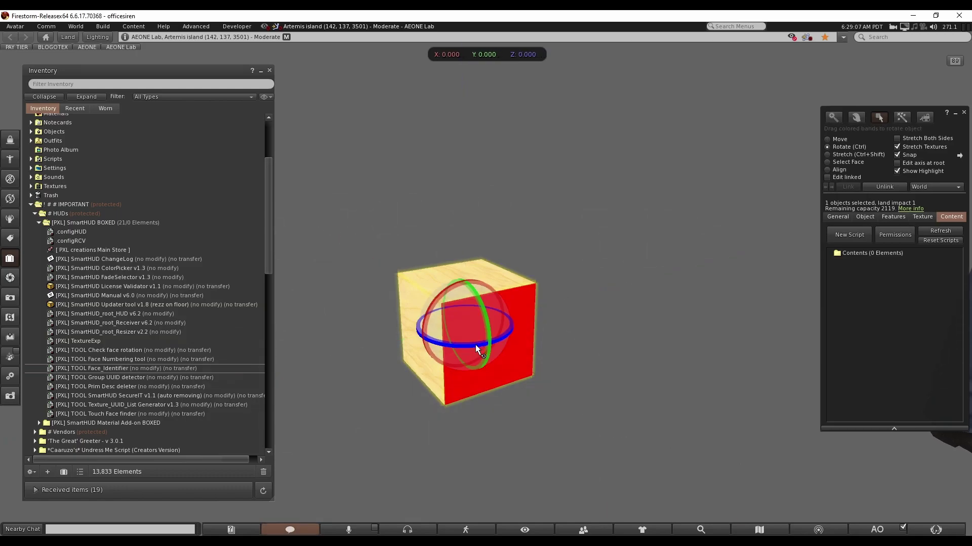
{"action": "left_click_drag", "start_coordinate": [475, 345], "coordinate": [345, 353], "text": "ctrl"}
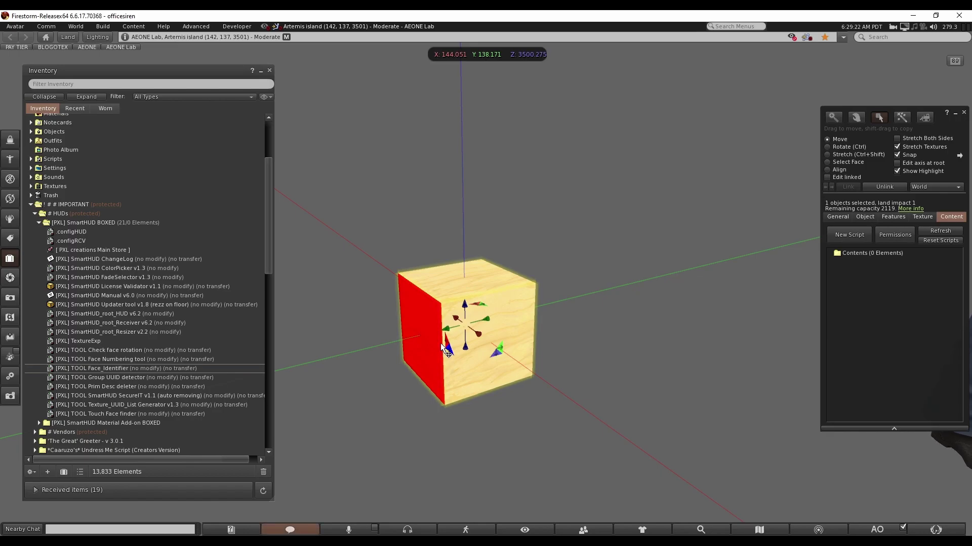
{"action": "left_click_drag", "start_coordinate": [430, 337], "coordinate": [532, 375], "text": "ctrl"}
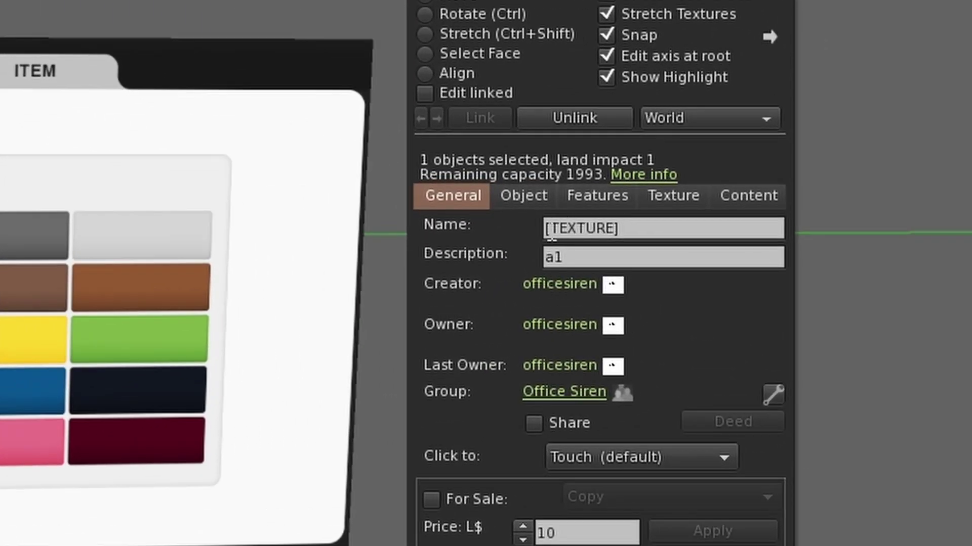
Step: Confirm the first swatch is named [TEXTURE] with description a1
{"action": "mouse_move", "coordinate": [557, 238]}
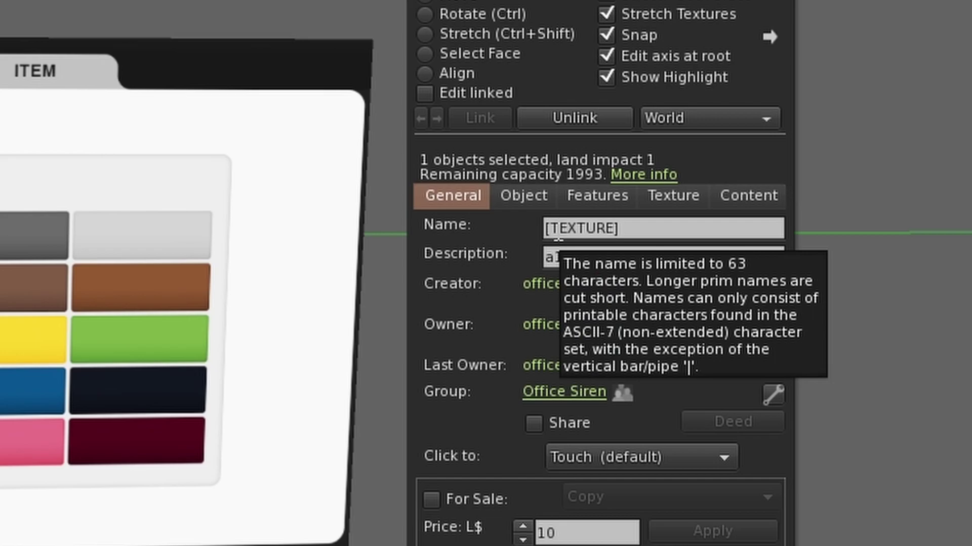
{"action": "left_click", "coordinate": [561, 235]}
{"action": "left_click", "coordinate": [635, 229]}
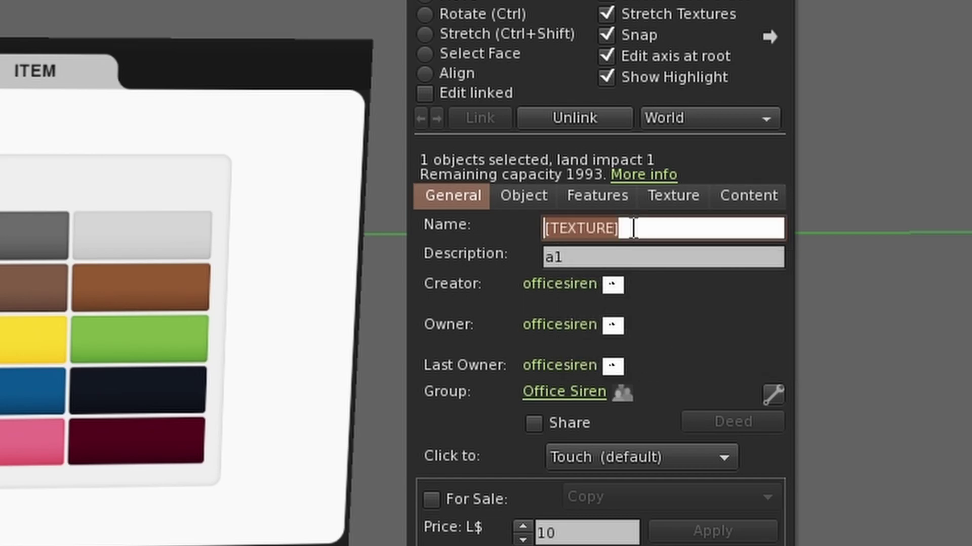
{"action": "left_click", "coordinate": [660, 253]}
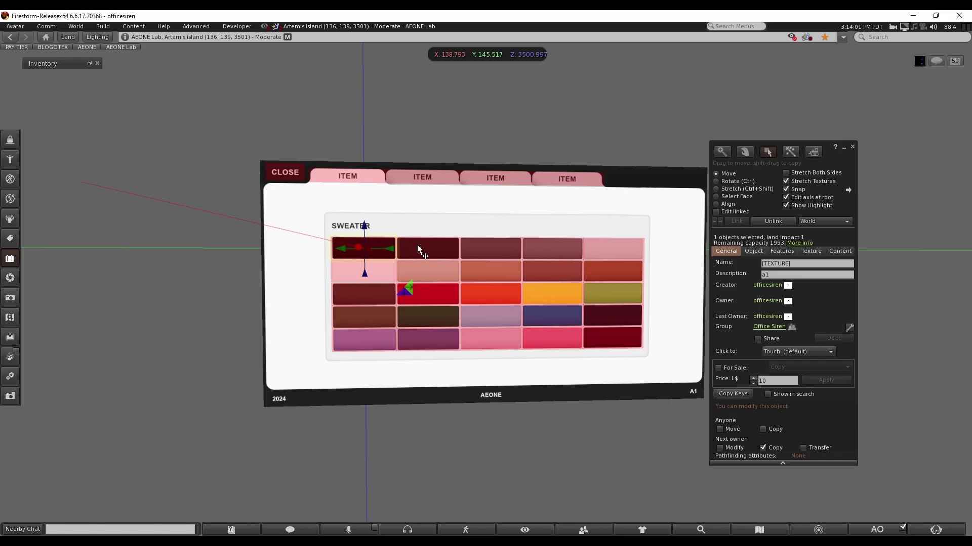
Step: Check the remaining swatches' descriptions, a2 through a5
{"action": "left_click", "coordinate": [418, 246]}
{"action": "left_click", "coordinate": [498, 244]}
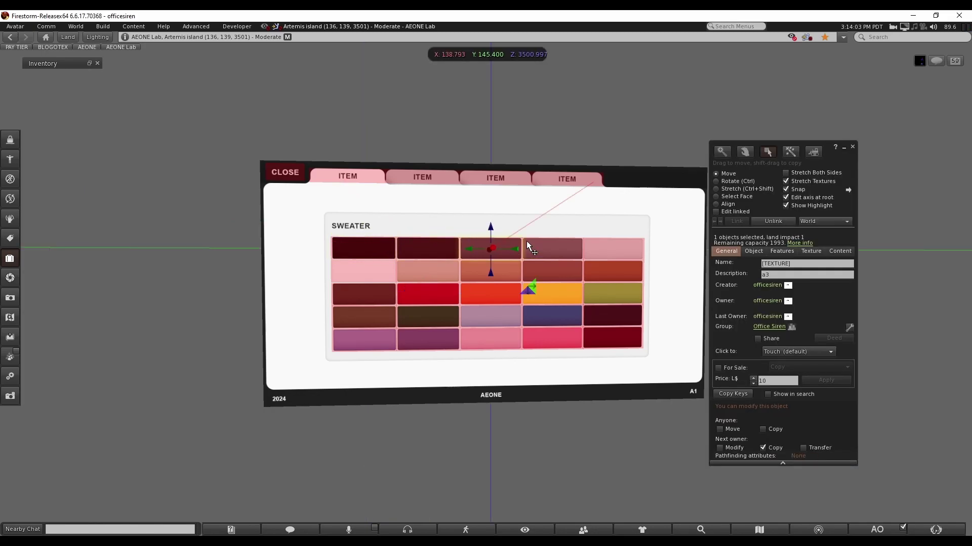
{"action": "left_click", "coordinate": [564, 242]}
{"action": "left_click", "coordinate": [618, 246]}
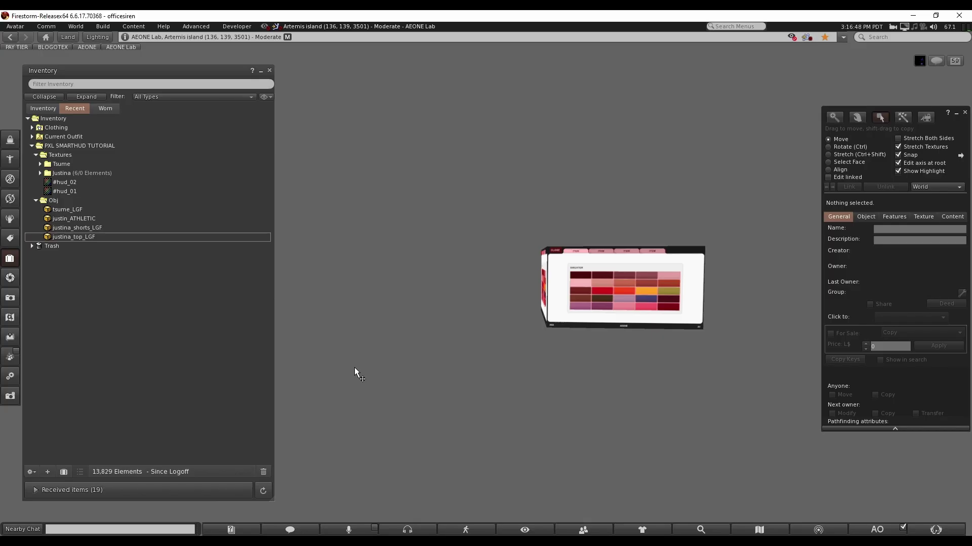
Step: Rez the justina_top_LGF mesh in-world and rename it PXL01
{"action": "left_click_drag", "start_coordinate": [73, 237], "coordinate": [494, 268]}
{"action": "left_click", "coordinate": [874, 229]}
{"action": "type", "text": "PXL01"}
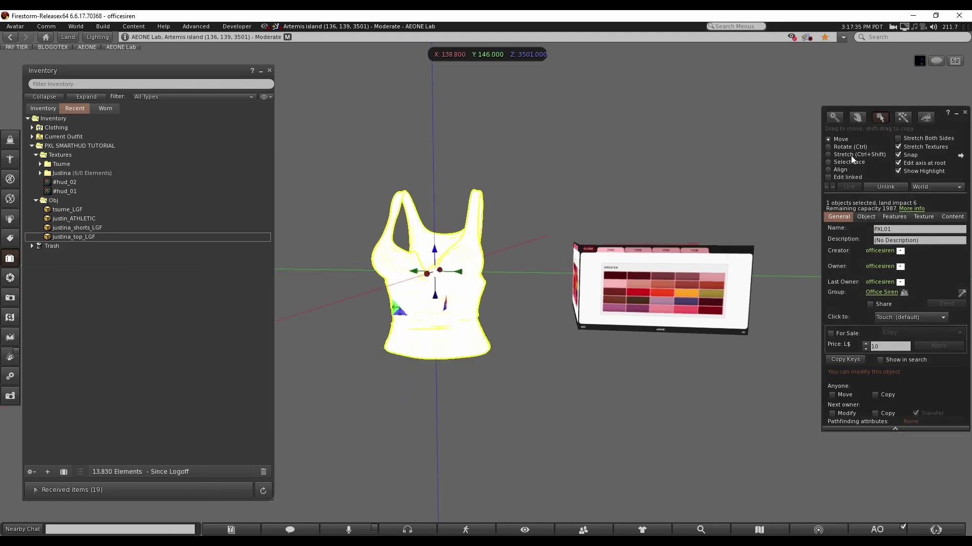
Step: Create a small box at the top's neckline and link it with the tank top
{"action": "left_click", "coordinate": [903, 117]}
{"action": "left_click", "coordinate": [508, 463]}
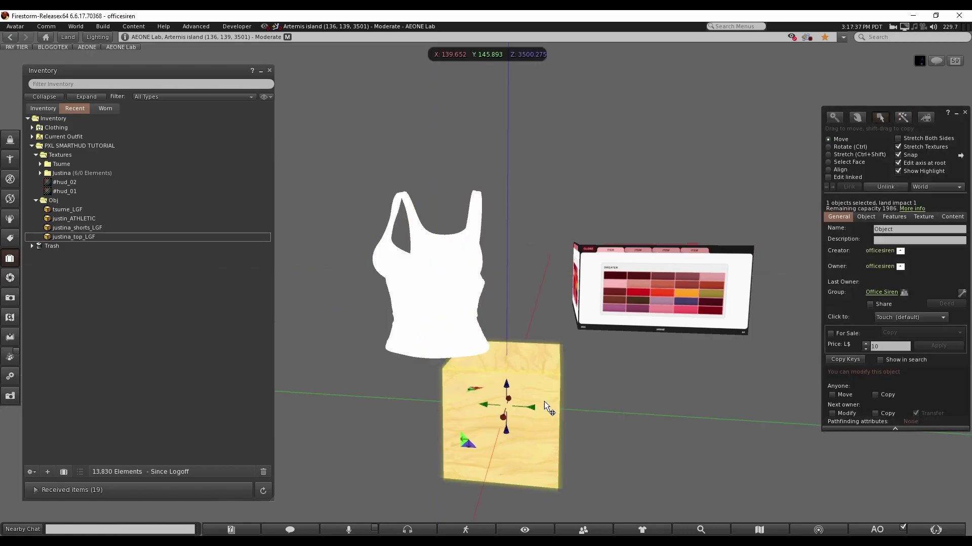
{"action": "key", "text": "ctrl+shift"}
{"action": "left_click_drag", "start_coordinate": [561, 345], "coordinate": [457, 200], "text": "ctrl+shift"}
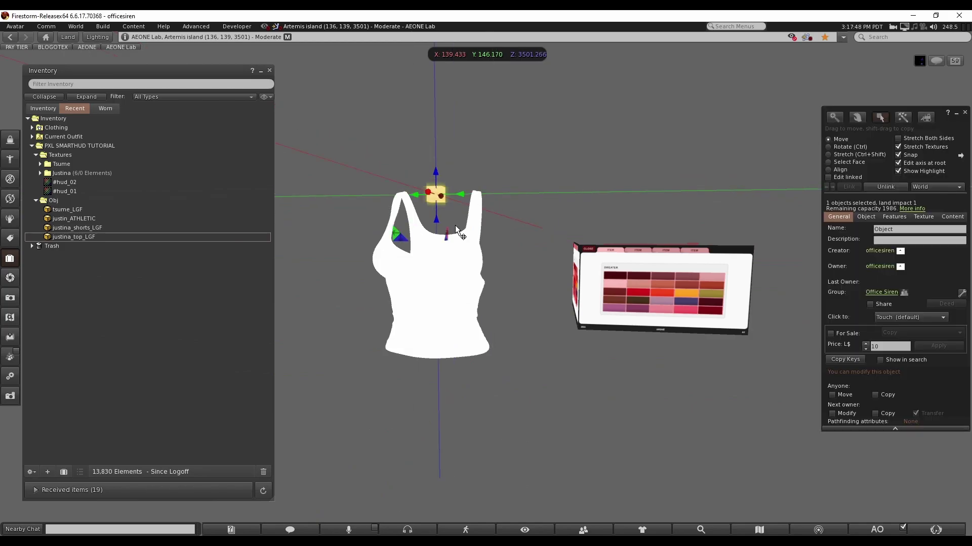
{"action": "left_click", "coordinate": [445, 313], "text": "shift"}
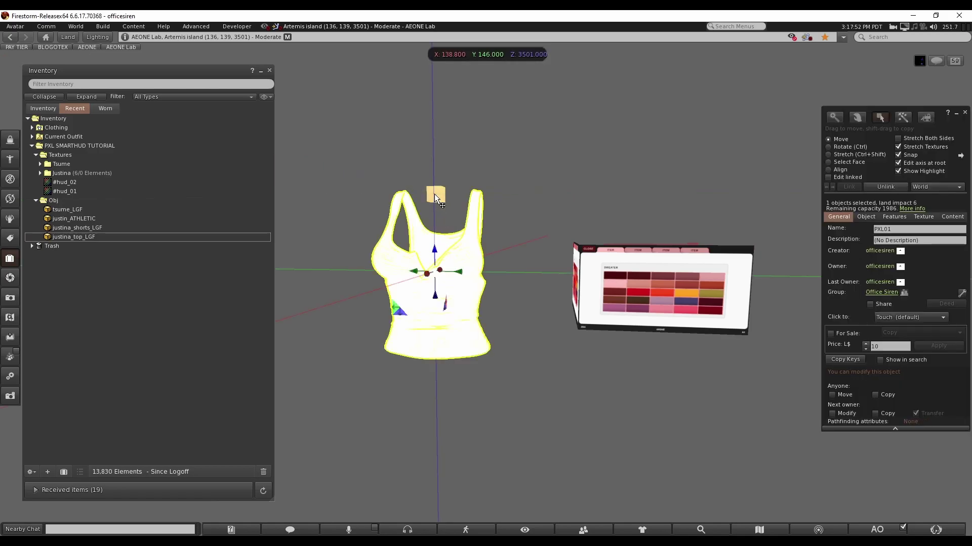
{"action": "left_click", "coordinate": [848, 187]}
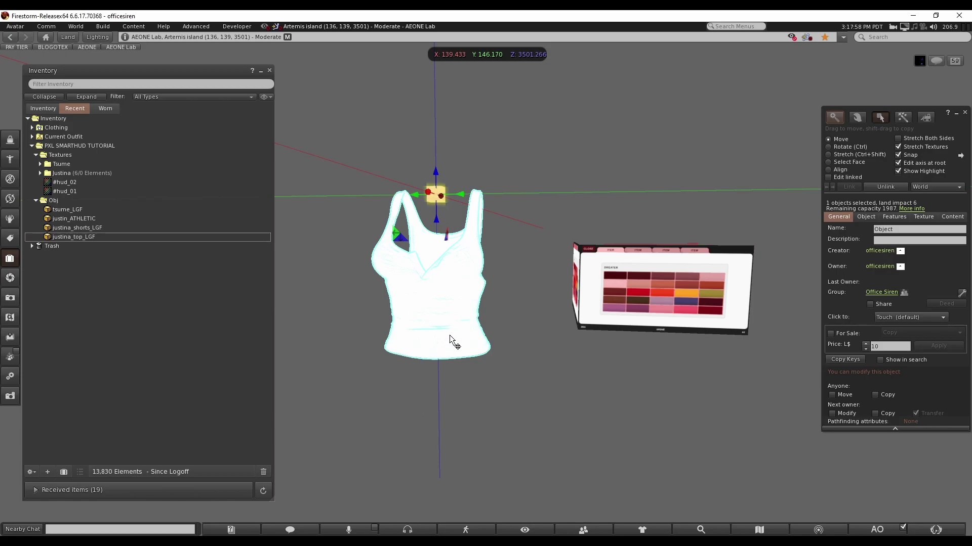
Step: Name the linked object [A1] PXL Mesh and enable Next owner: Copy
{"action": "left_click", "coordinate": [462, 269], "text": "alt"}
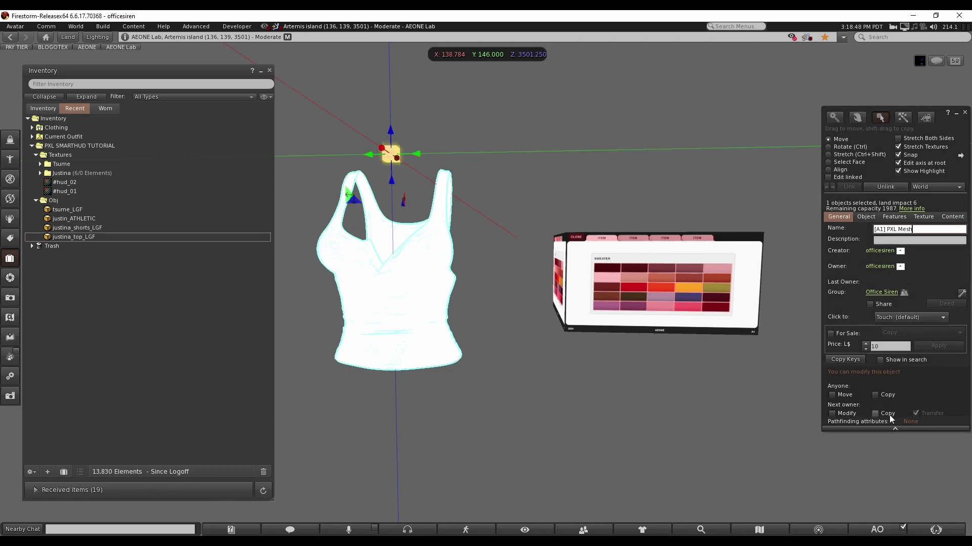
{"action": "left_click", "coordinate": [887, 414]}
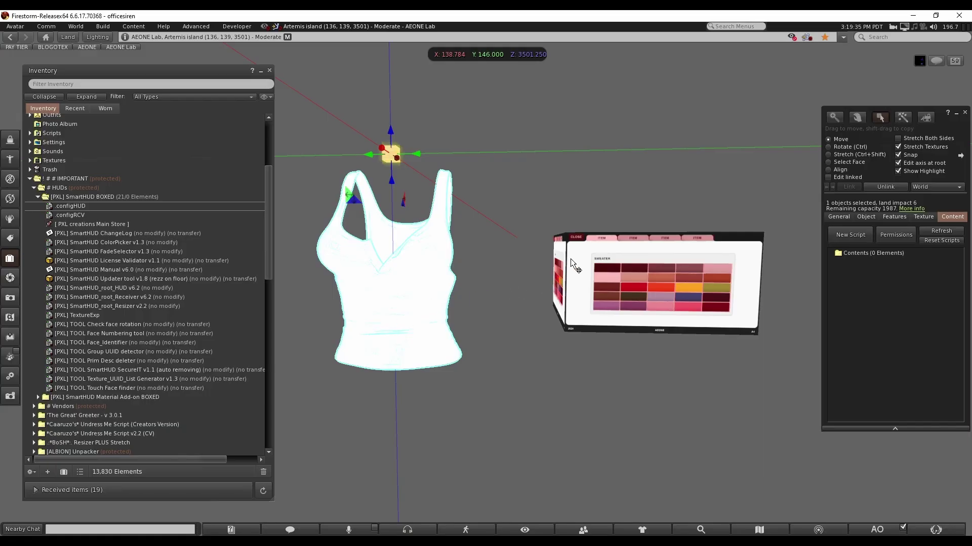
Step: Add the .configHUD script to the AEONE HUD's contents
{"action": "left_click", "coordinate": [572, 259]}
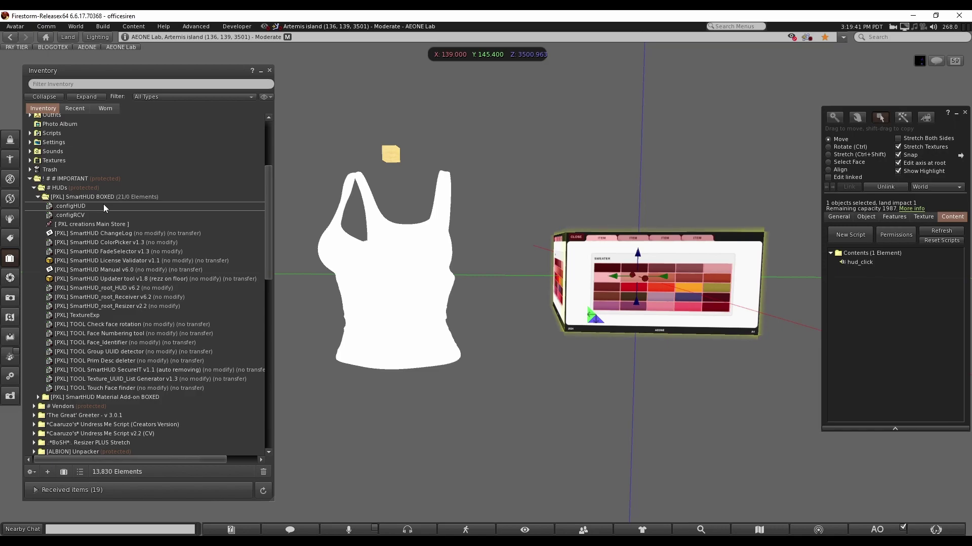
{"action": "left_click_drag", "start_coordinate": [104, 205], "coordinate": [863, 290]}
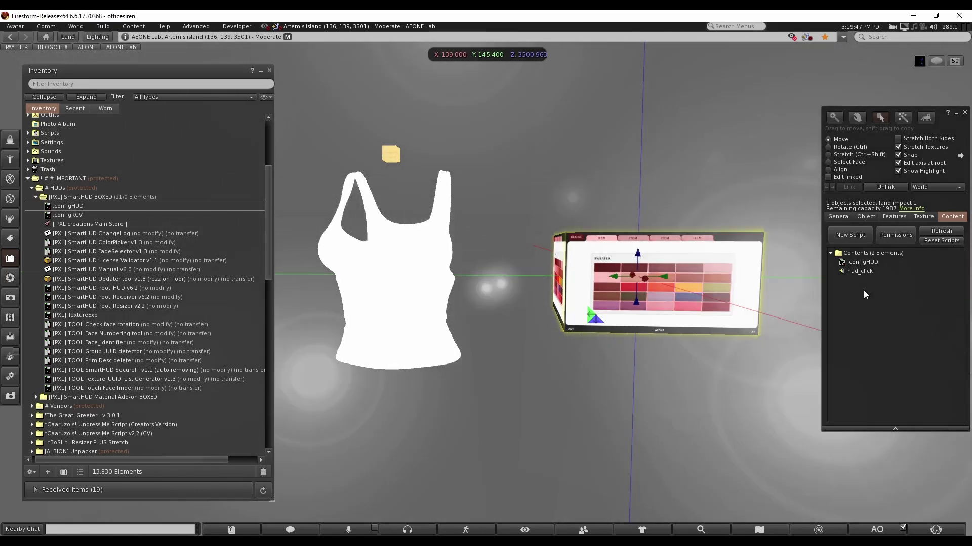
{"action": "double_click", "coordinate": [860, 262]}
Step: Change ProductName on line 27 from HOWONTOP to TUTORIAL01 and save the script
{"action": "left_click_drag", "start_coordinate": [207, 340], "coordinate": [313, 341]}
{"action": "left_click", "coordinate": [288, 340]}
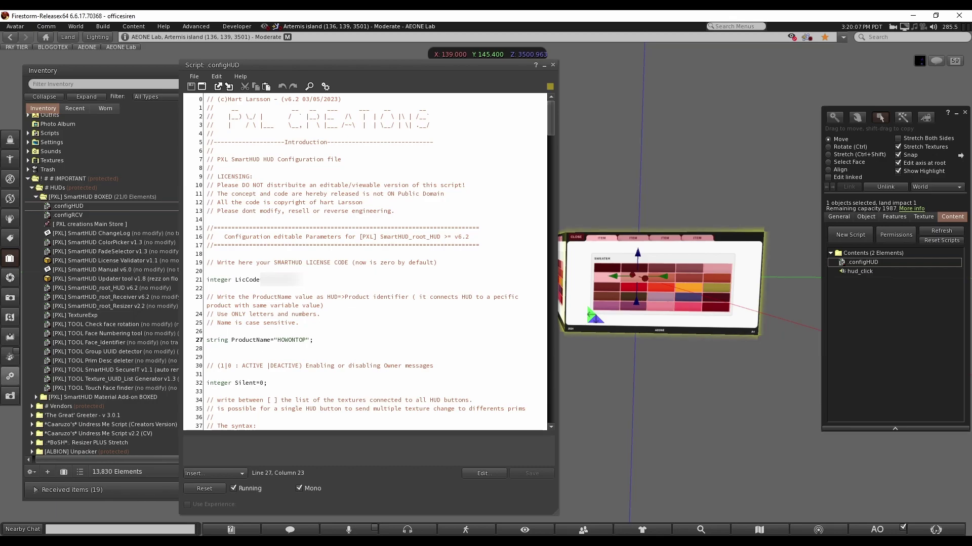
{"action": "double_click", "coordinate": [288, 340]}
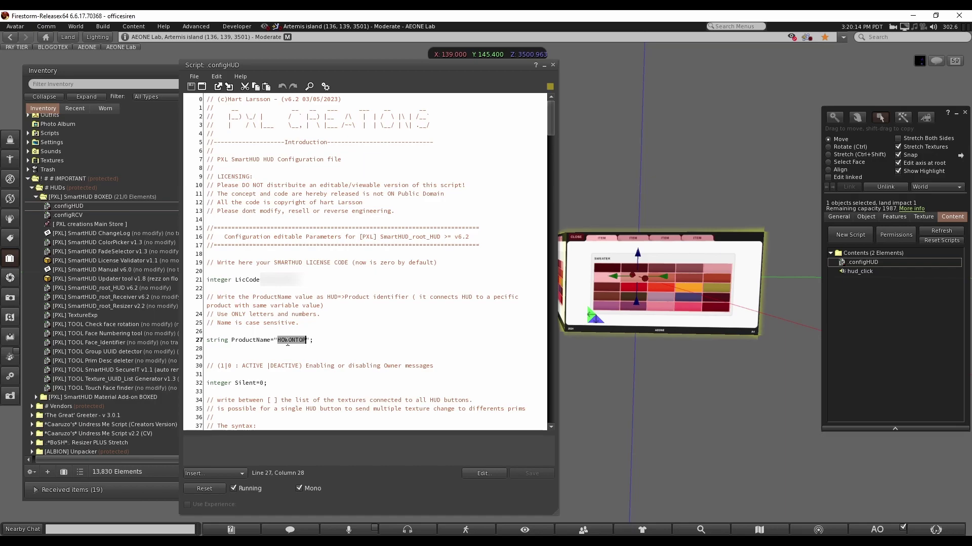
{"action": "type", "text": "TUTORIAL01"}
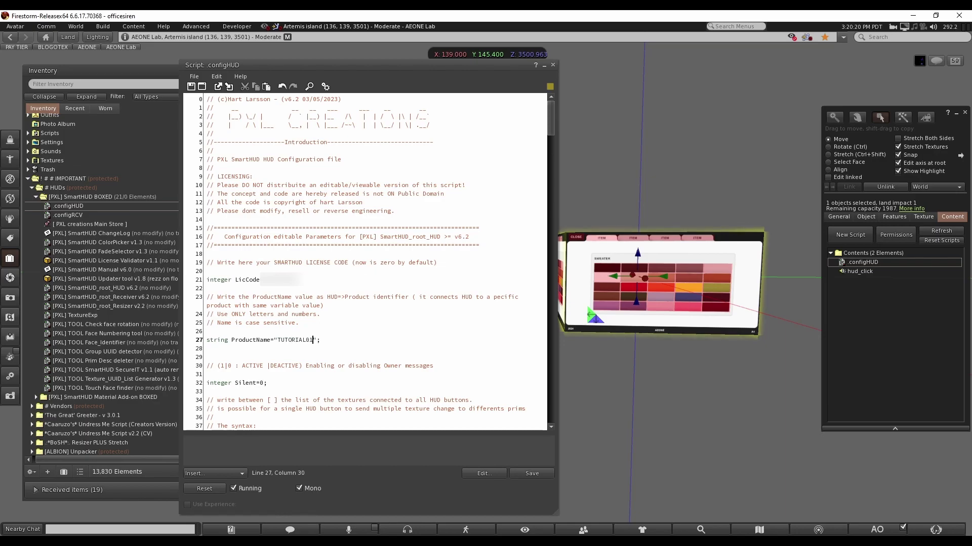
{"action": "key", "text": "ctrl+s"}
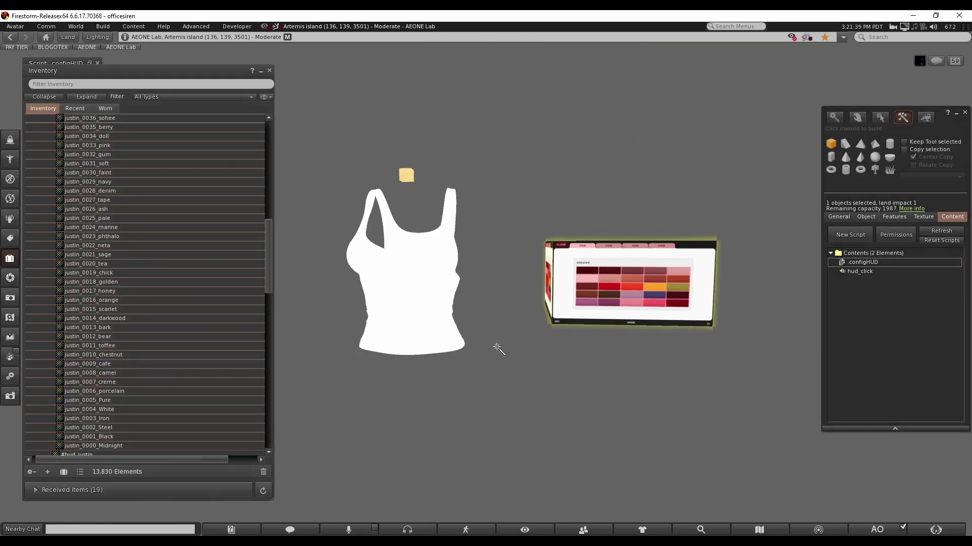
Step: Rez a wooden cube and put the TOOL Texture_UUID_List Generator v1.3 into it
{"action": "scroll", "coordinate": [497, 348], "scroll_direction": "down", "scroll_amount": 2}
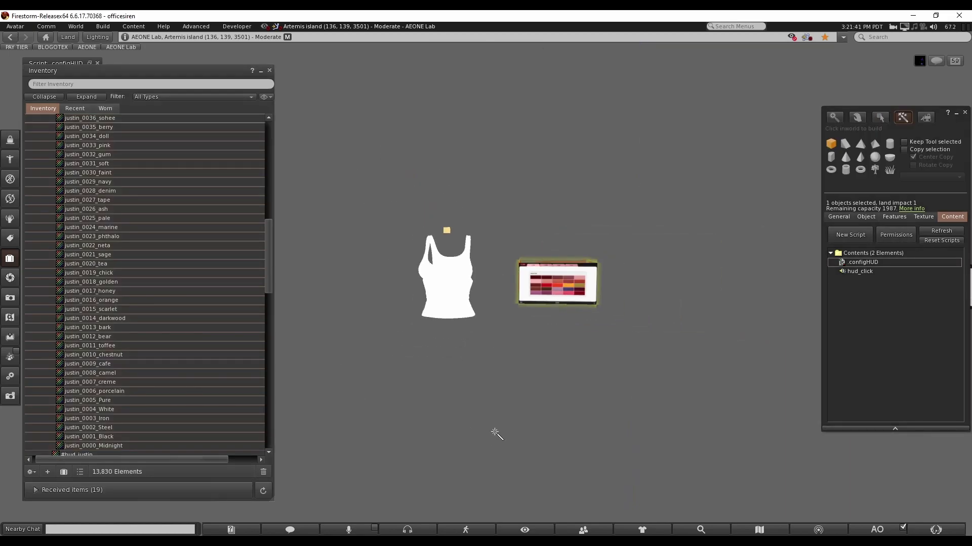
{"action": "left_click", "coordinate": [495, 434]}
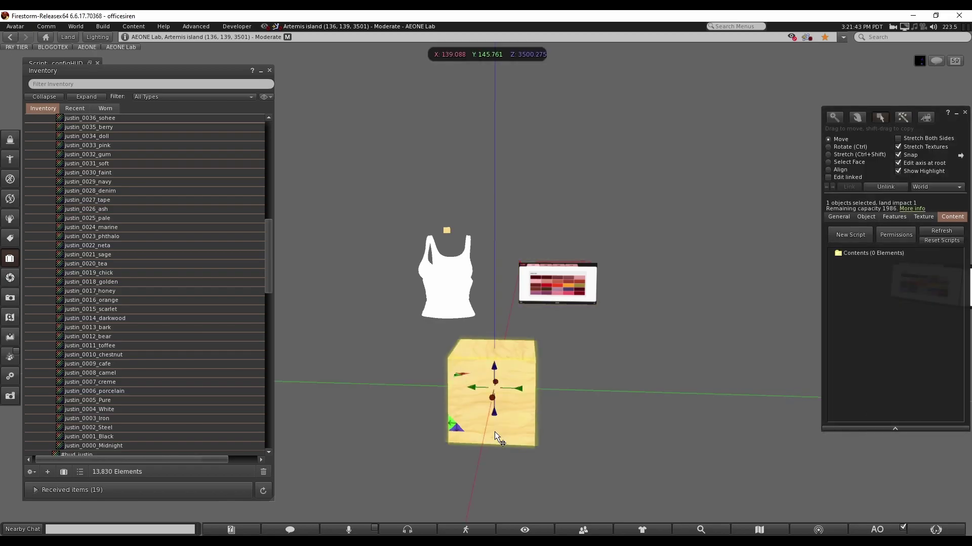
{"action": "scroll", "coordinate": [243, 235], "scroll_direction": "up", "scroll_amount": 15}
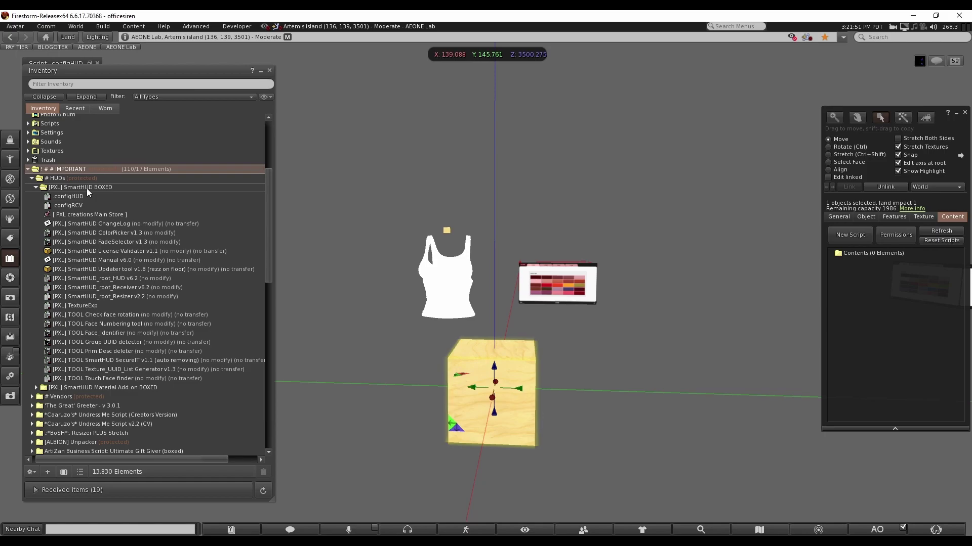
{"action": "left_click", "coordinate": [113, 369]}
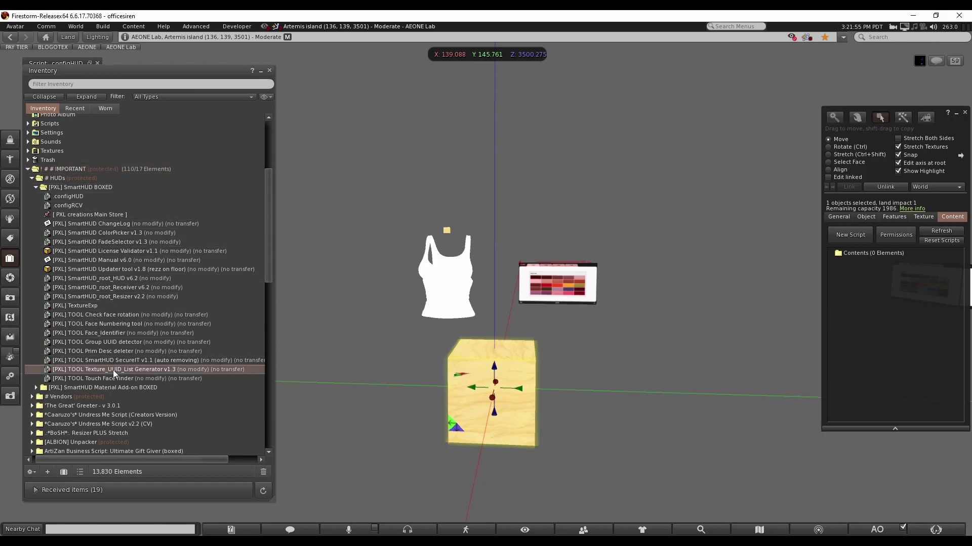
{"action": "left_click_drag", "start_coordinate": [114, 369], "coordinate": [869, 293]}
Step: Add the 40 justin base textures to the cube, then touch it to generate the list
{"action": "scroll", "coordinate": [159, 271], "scroll_direction": "down", "scroll_amount": 10}
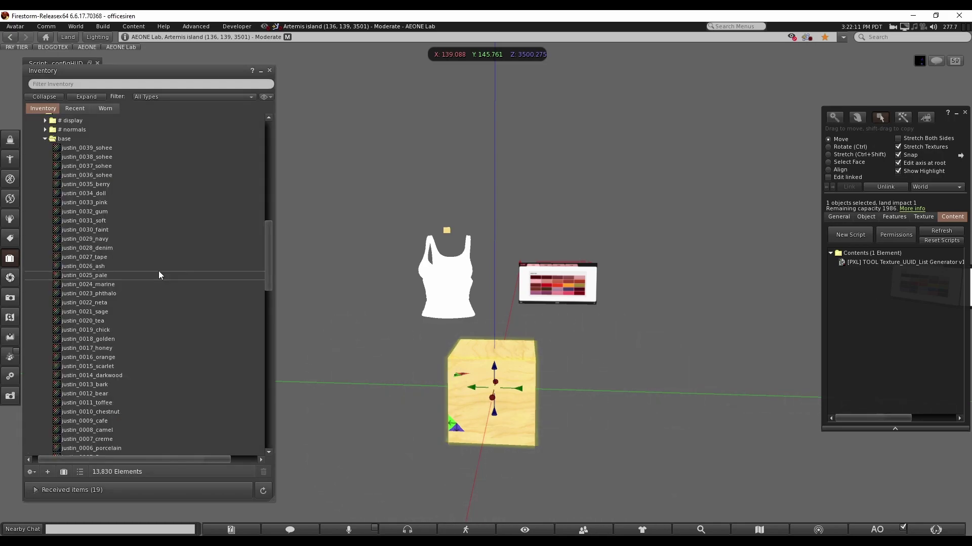
{"action": "left_click_drag", "start_coordinate": [64, 138], "coordinate": [889, 293]}
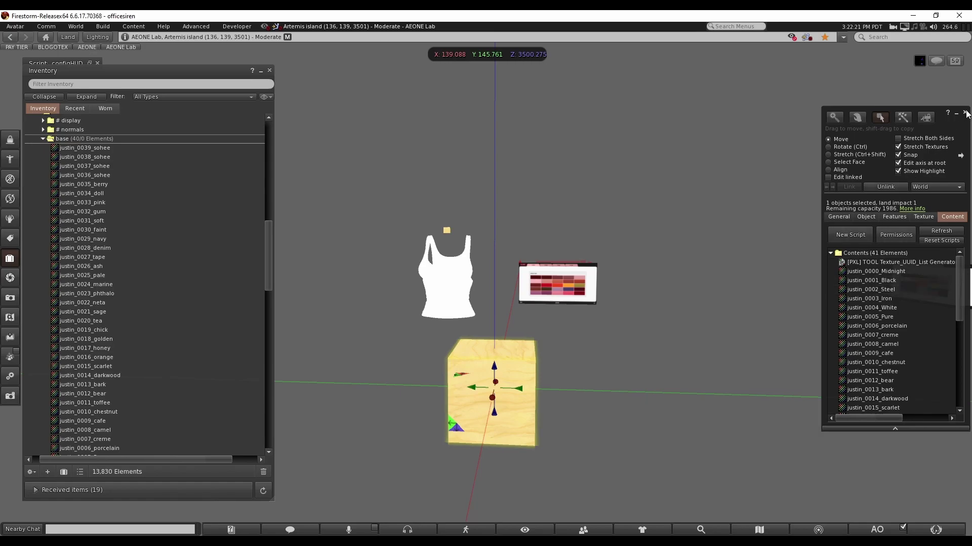
{"action": "key", "text": "Escape"}
{"action": "left_click", "coordinate": [483, 403]}
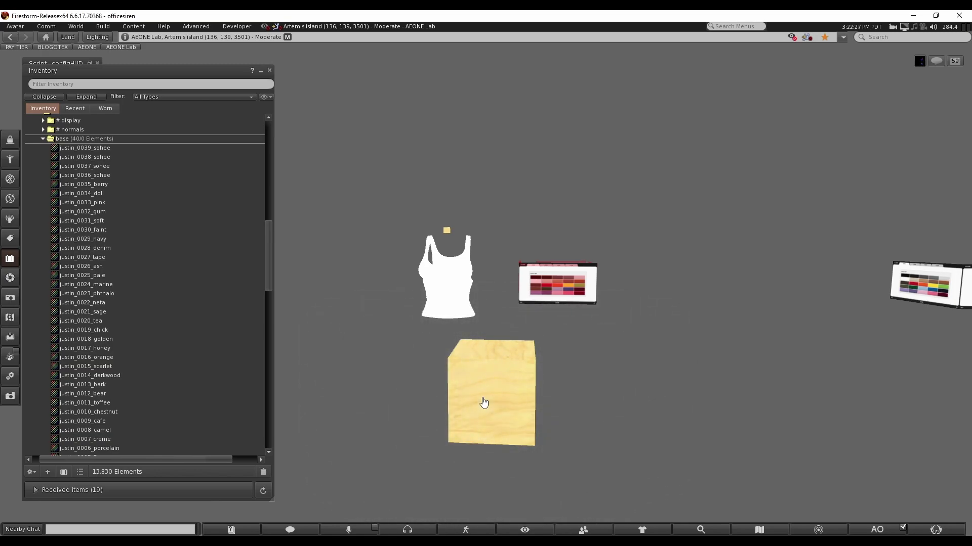
Step: Copy the generator's 40 Button/DestPrimName texture-UUID lines from the nearby chat log
{"action": "left_click", "coordinate": [484, 402]}
{"action": "key", "text": "ctrl+h"}
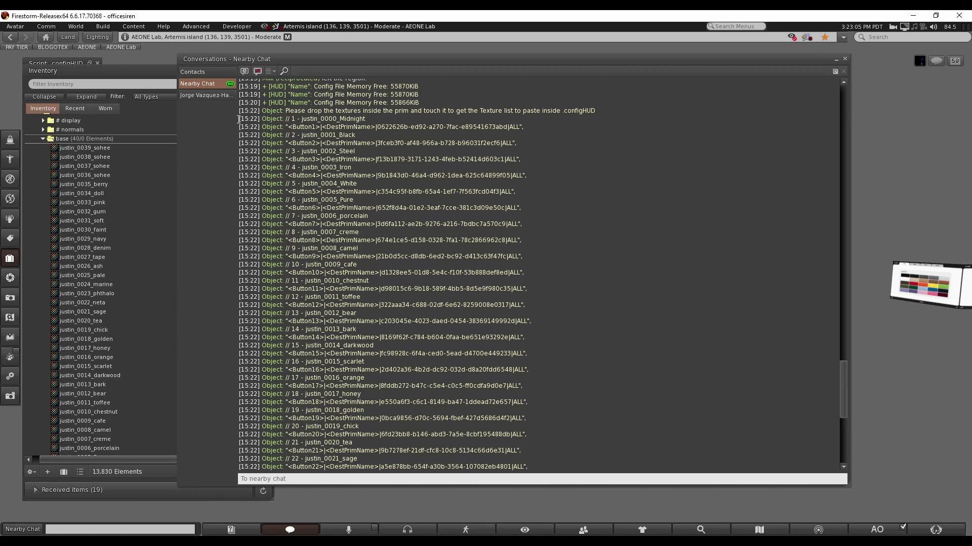
{"action": "left_click_drag", "start_coordinate": [238, 119], "coordinate": [550, 459]}
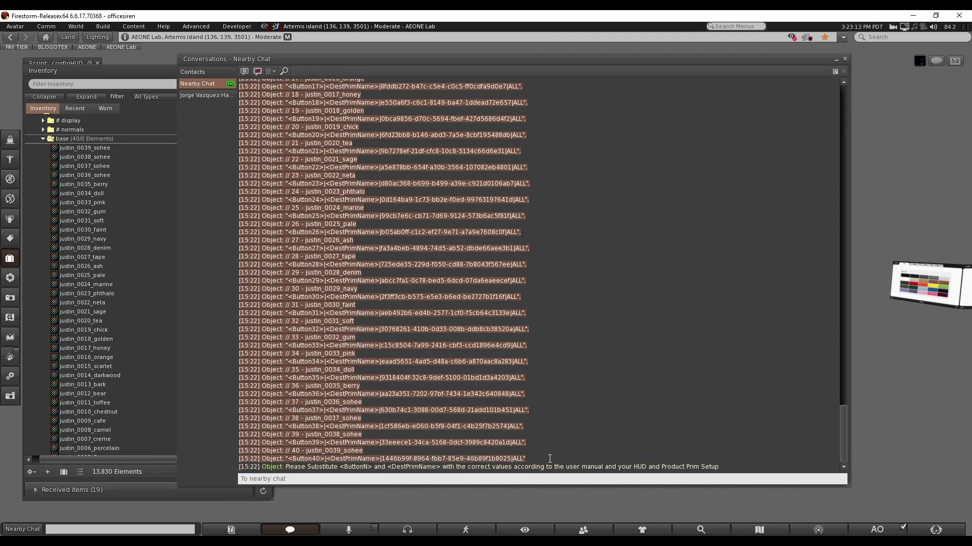
{"action": "right_click", "coordinate": [489, 407]}
{"action": "left_click", "coordinate": [501, 421]}
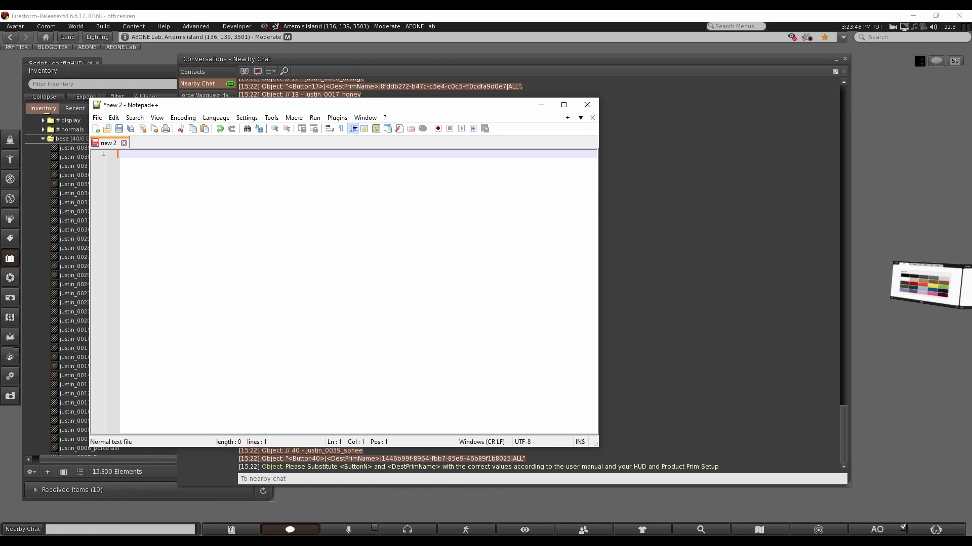
Step: Paste the chat log into the new document and set Find what to '[15:22] Object: '
{"action": "right_click", "coordinate": [294, 171]}
{"action": "left_click", "coordinate": [328, 203]}
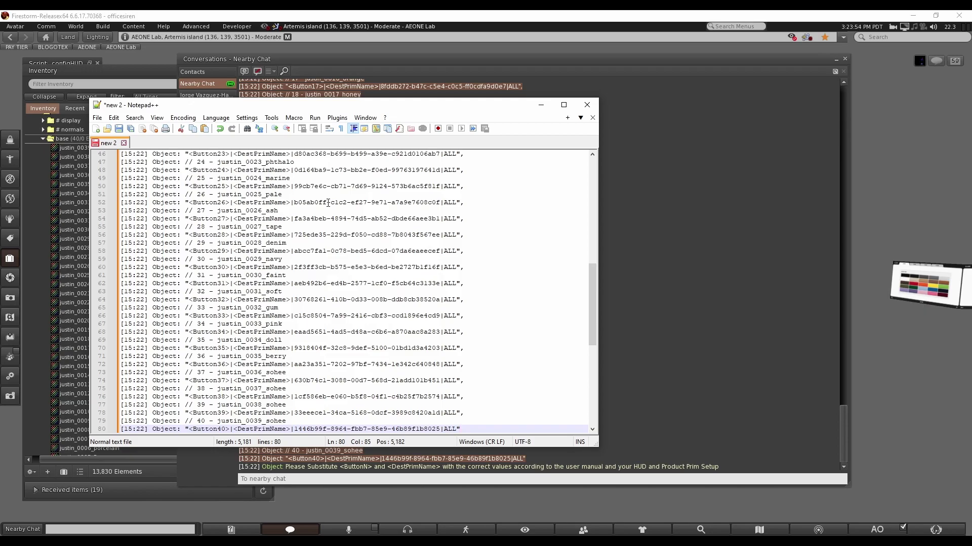
{"action": "key", "text": "ctrl+h"}
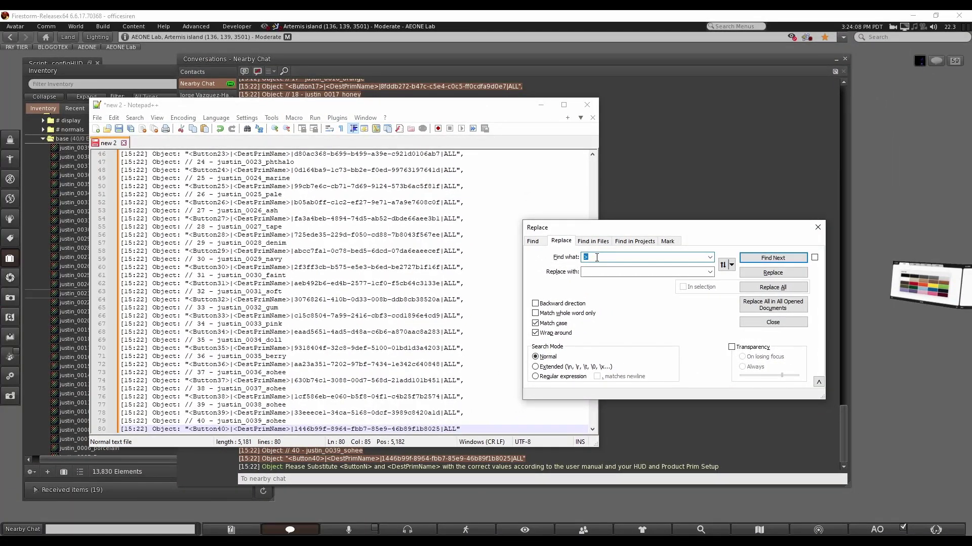
{"action": "left_click_drag", "start_coordinate": [184, 243], "coordinate": [117, 245]}
{"action": "left_click", "coordinate": [120, 194]}
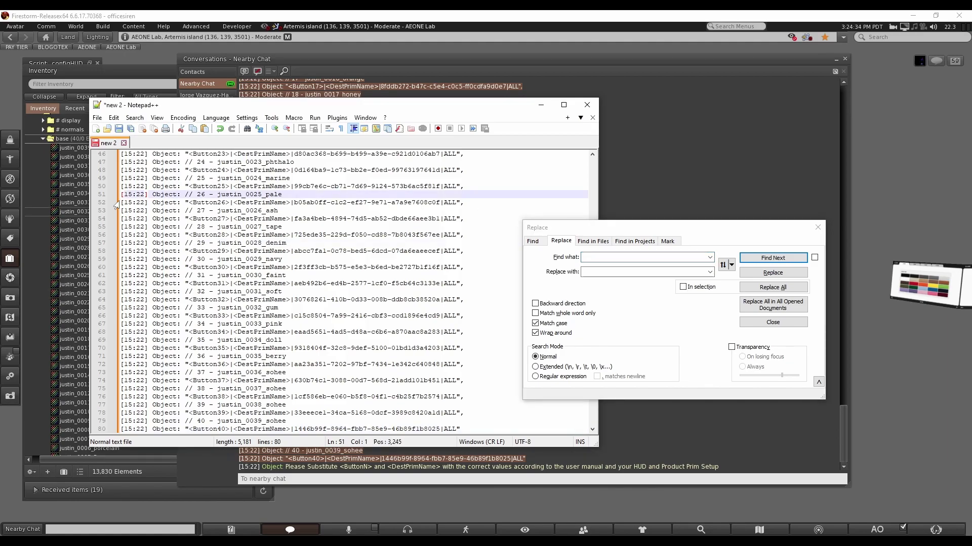
{"action": "left_click_drag", "start_coordinate": [120, 203], "coordinate": [185, 206]}
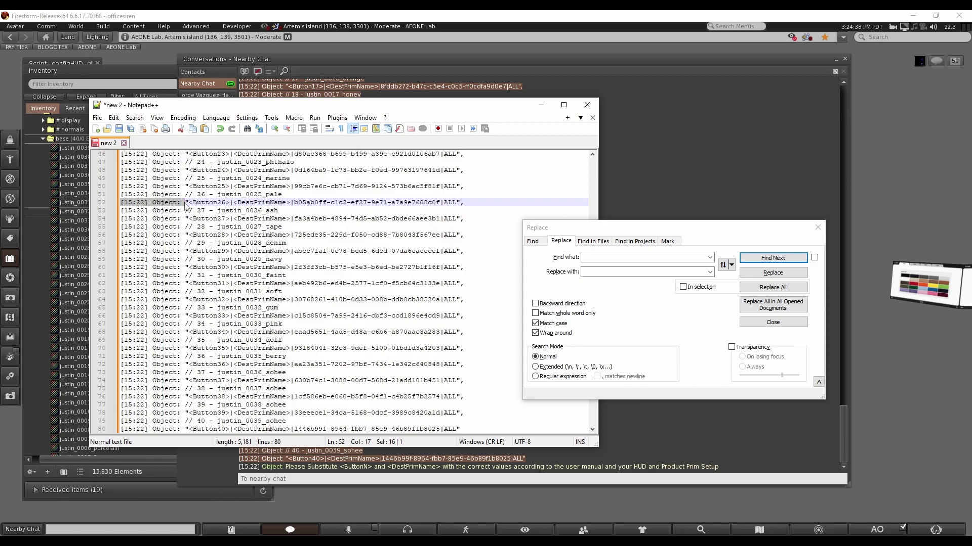
{"action": "right_click", "coordinate": [186, 206]}
{"action": "left_click", "coordinate": [200, 218]}
{"action": "left_click", "coordinate": [587, 257]}
{"action": "right_click", "coordinate": [587, 257]}
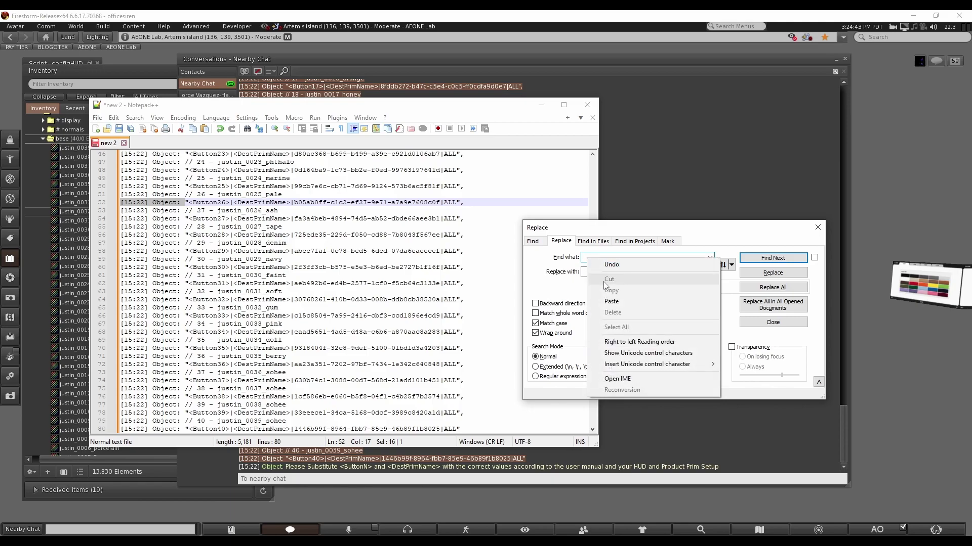
{"action": "left_click", "coordinate": [611, 301]}
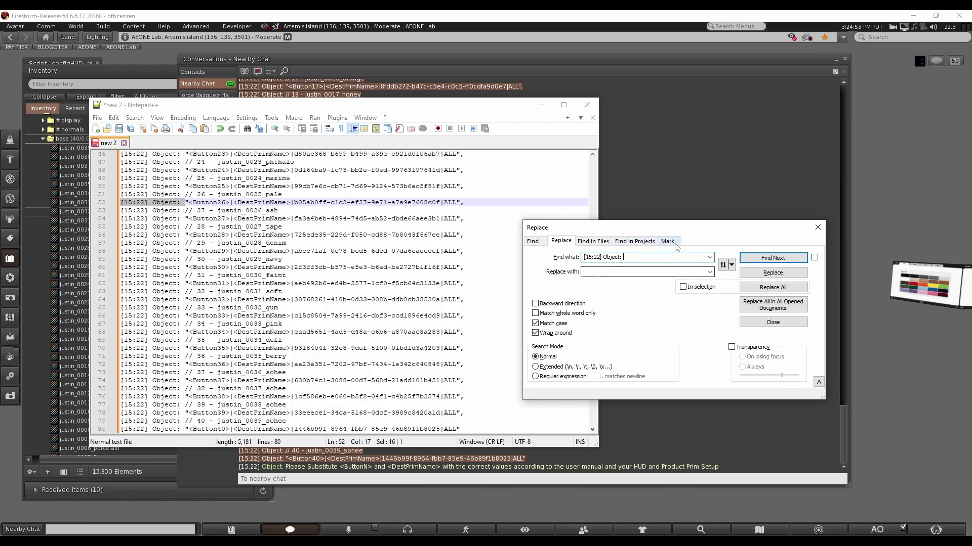
Step: Strip the '[15:22] Object: ' prefix from every line and copy the <DestPrimName> placeholder
{"action": "left_click", "coordinate": [754, 288]}
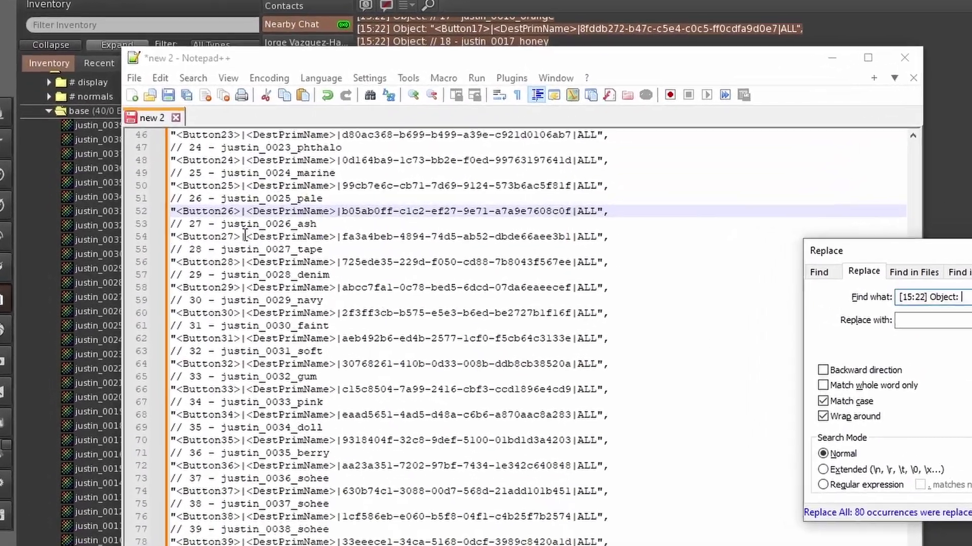
{"action": "left_click_drag", "start_coordinate": [169, 219], "coordinate": [207, 219]}
{"action": "left_click_drag", "start_coordinate": [493, 269], "coordinate": [545, 270]}
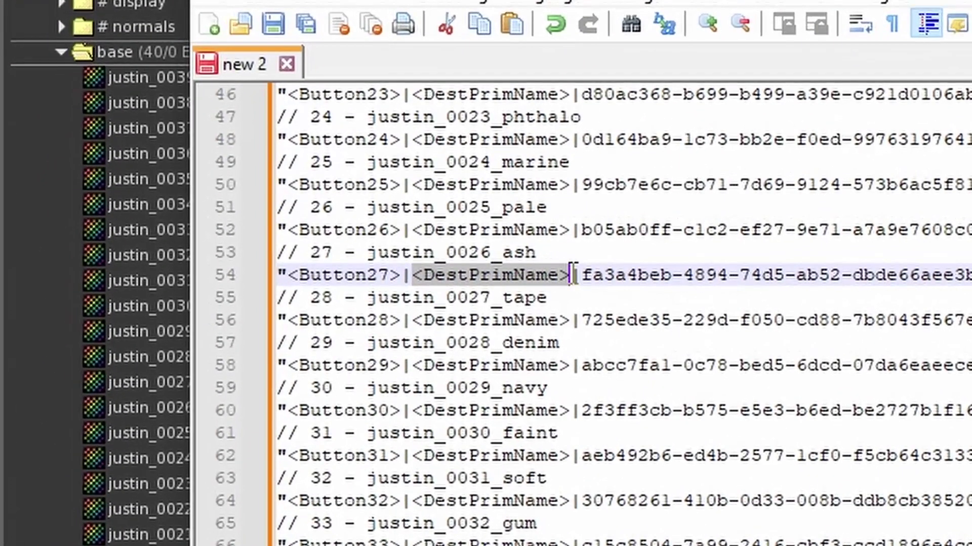
{"action": "right_click", "coordinate": [521, 271]}
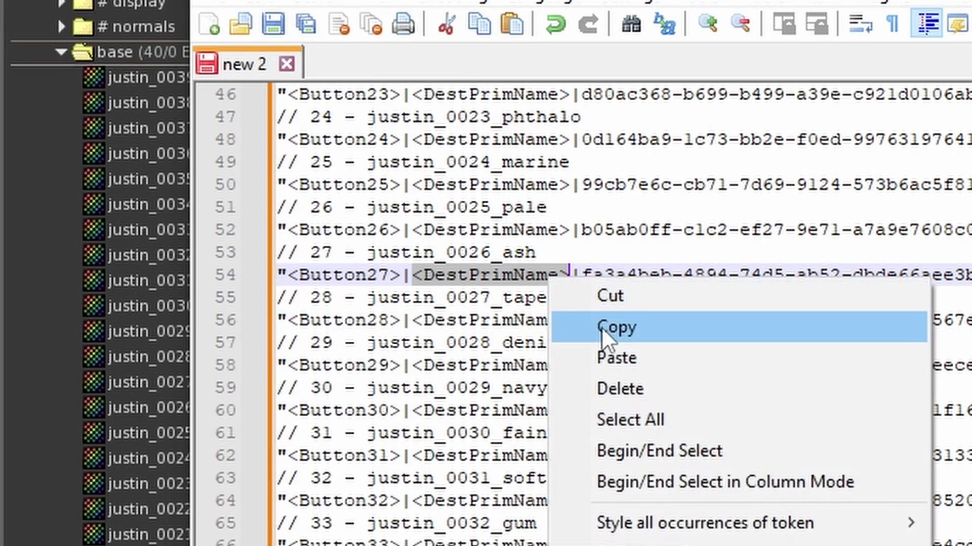
{"action": "left_click", "coordinate": [601, 327]}
Step: Replace all 40 <DestPrimName> placeholders with PXL01 and highlight the ALL occurrences
{"action": "key", "text": "ctrl+h"}
{"action": "left_click_drag", "start_coordinate": [787, 278], "coordinate": [757, 278]}
{"action": "left_click_drag", "start_coordinate": [381, 248], "coordinate": [298, 257]}
{"action": "right_click", "coordinate": [327, 244]}
{"action": "left_click", "coordinate": [385, 365]}
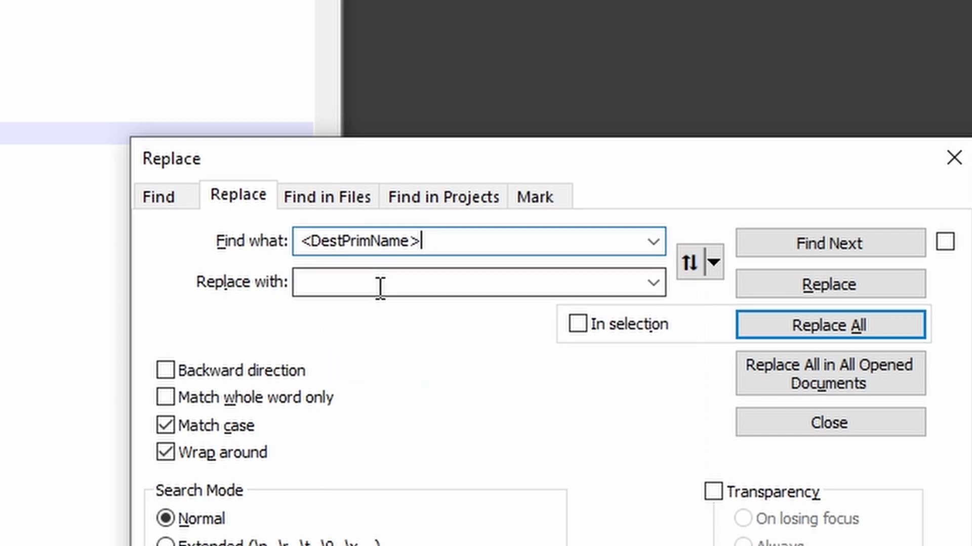
{"action": "left_click", "coordinate": [380, 284]}
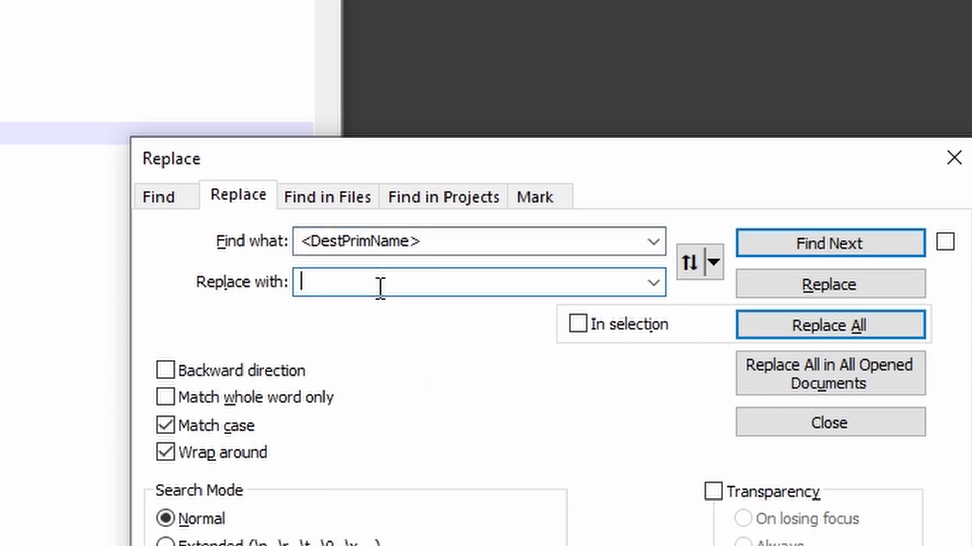
{"action": "type", "text": "PXL01"}
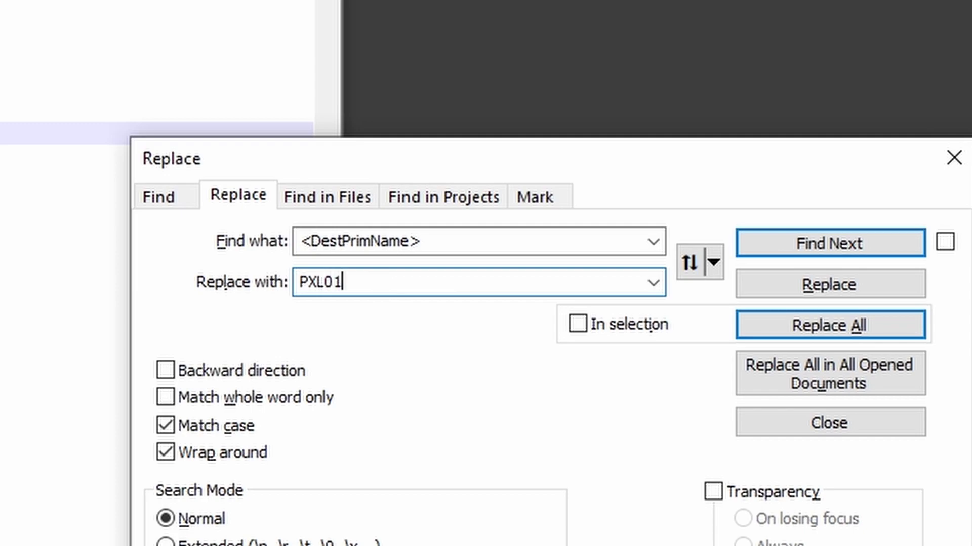
{"action": "left_click", "coordinate": [806, 327]}
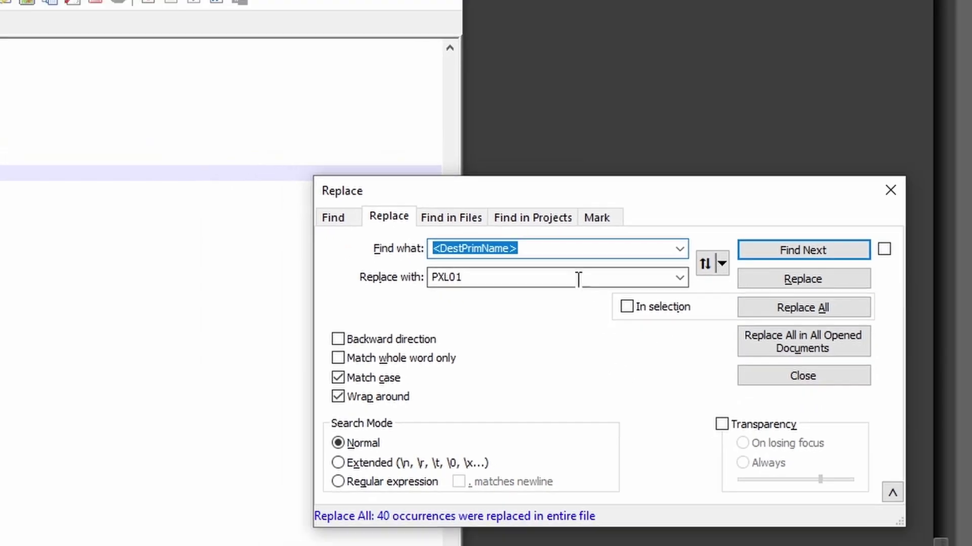
{"action": "double_click", "coordinate": [491, 283]}
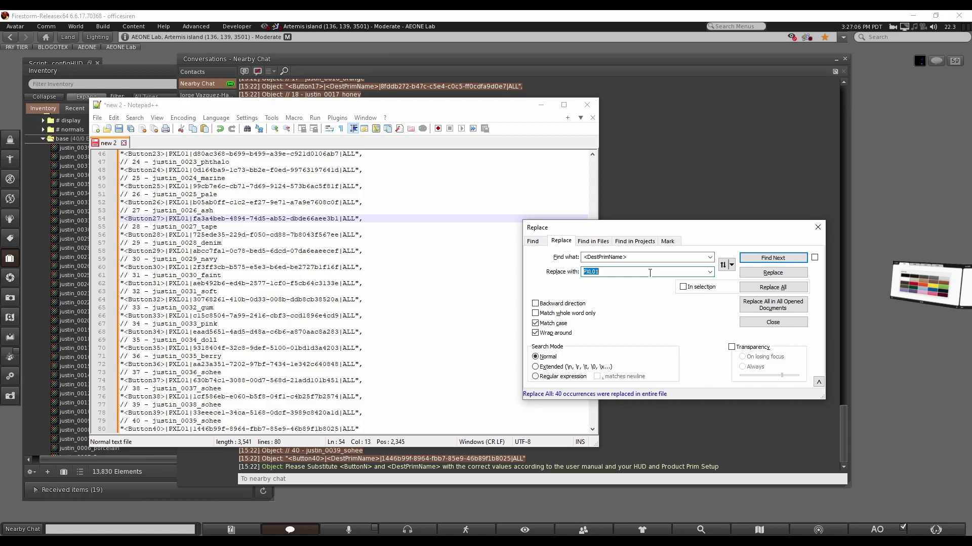
{"action": "double_click", "coordinate": [351, 219]}
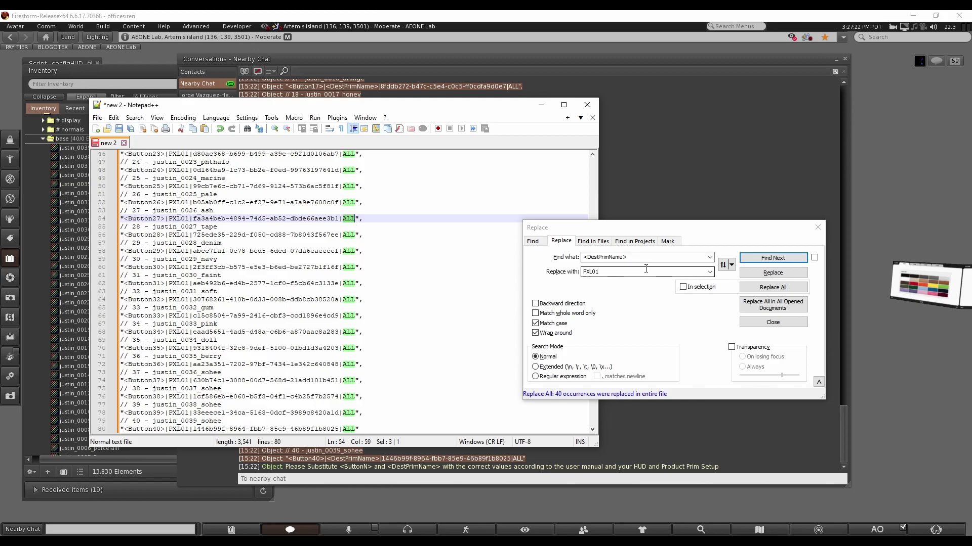
Step: Replace every 'Button' in the list with 'a'
{"action": "left_click", "coordinate": [583, 267]}
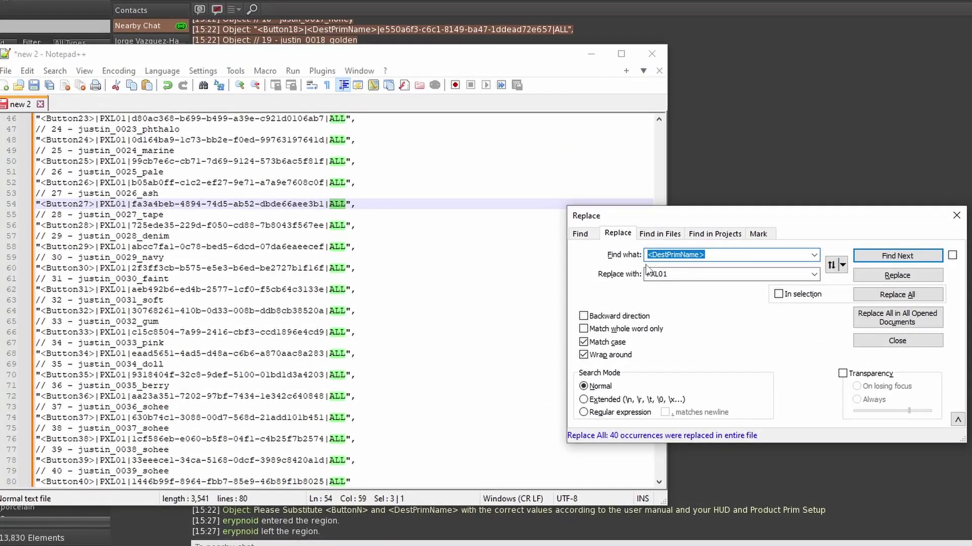
{"action": "type", "text": "Button"}
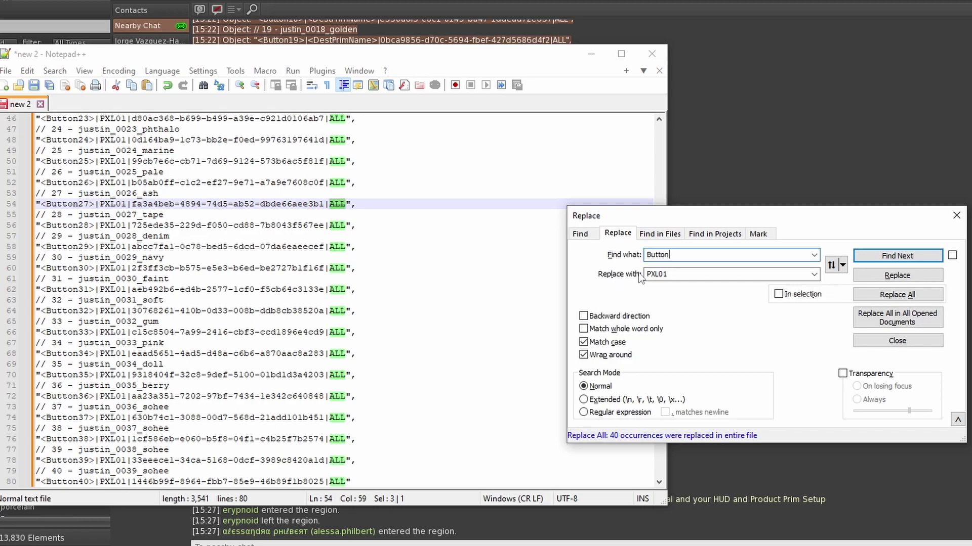
{"action": "left_click_drag", "start_coordinate": [685, 274], "coordinate": [624, 273]}
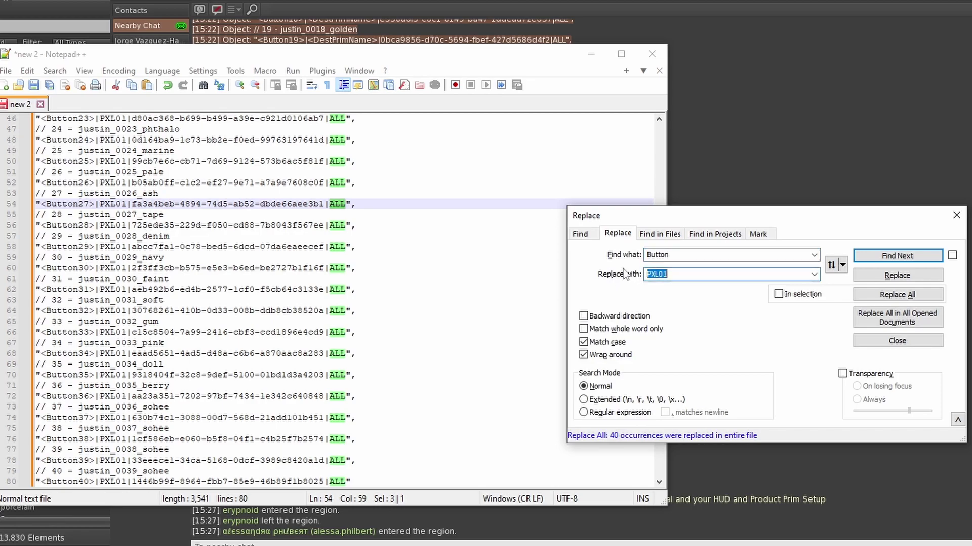
{"action": "type", "text": "a"}
{"action": "left_click", "coordinate": [869, 296]}
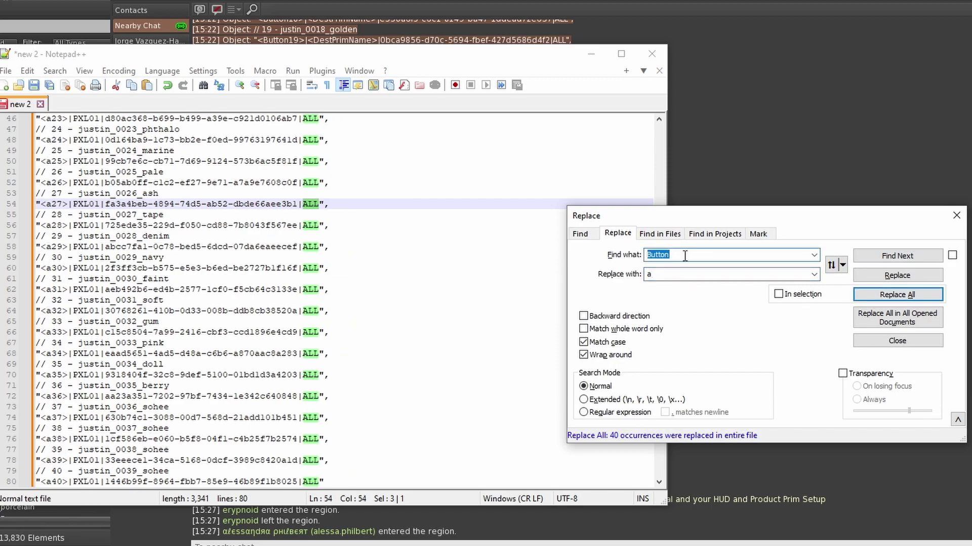
Step: Delete every '<' and '>' character from the document
{"action": "type", "text": "<"}
{"action": "key", "text": "Tab"}
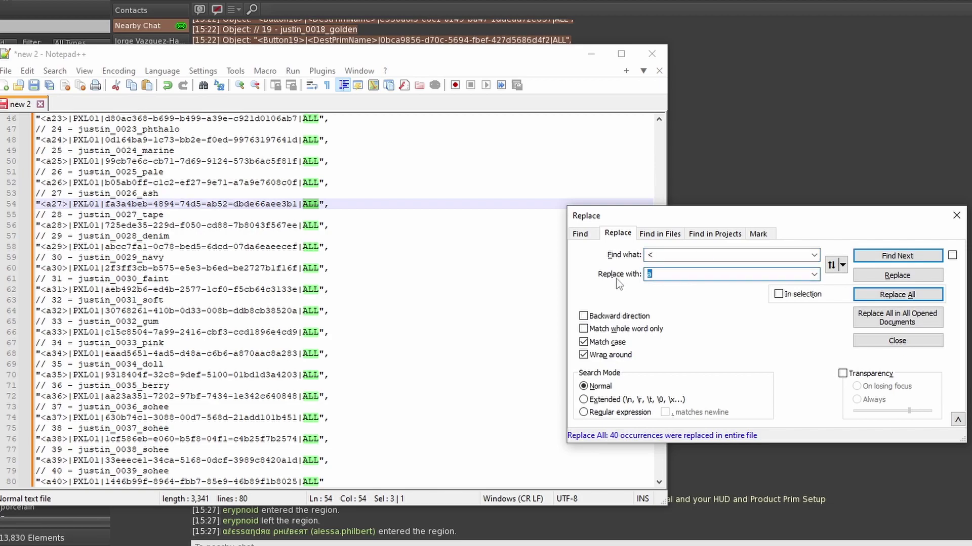
{"action": "key", "text": "BackSpace"}
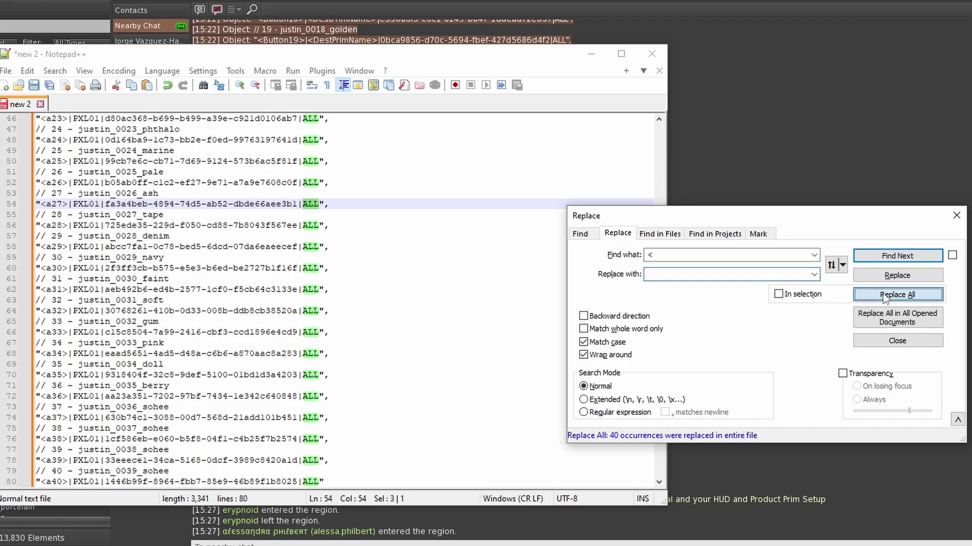
{"action": "left_click", "coordinate": [884, 296]}
{"action": "left_click", "coordinate": [661, 255]}
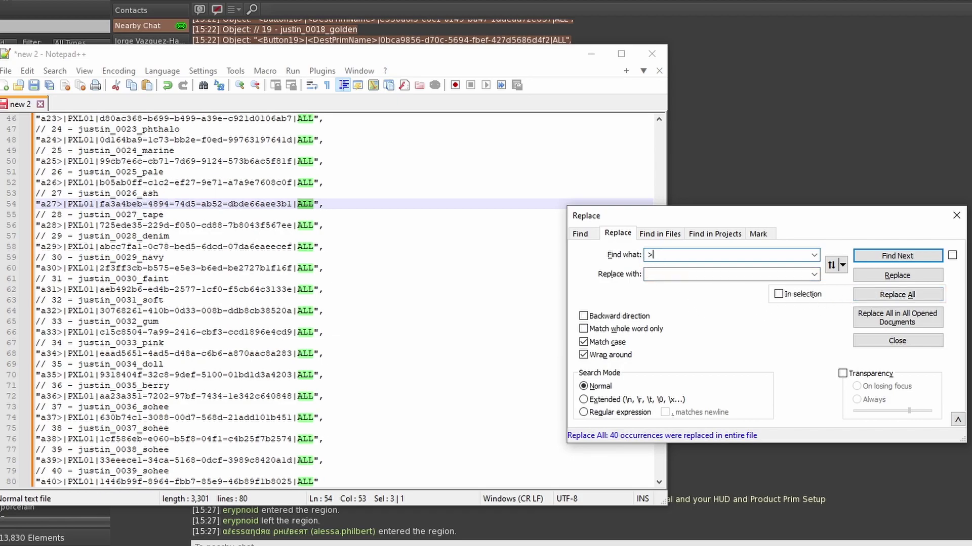
{"action": "type", "text": ">"}
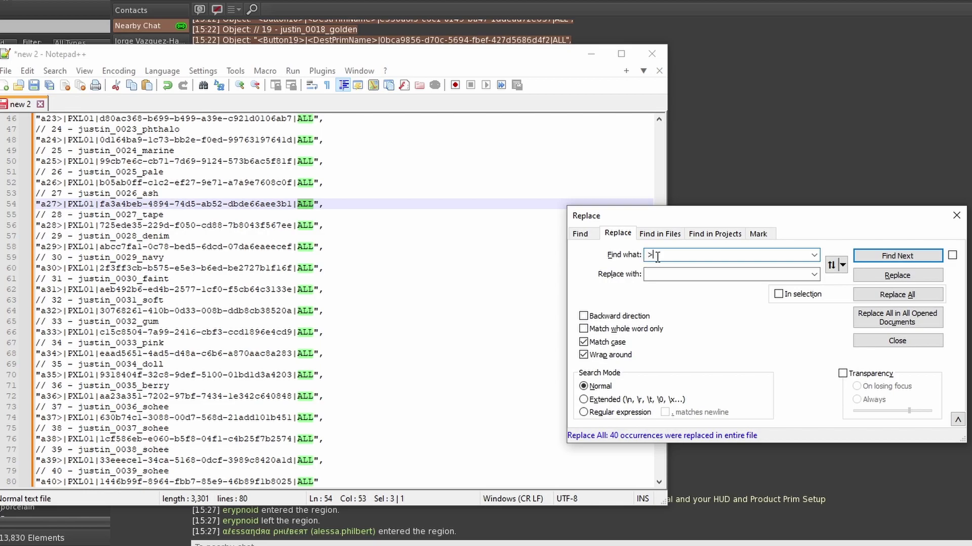
{"action": "left_click", "coordinate": [901, 299]}
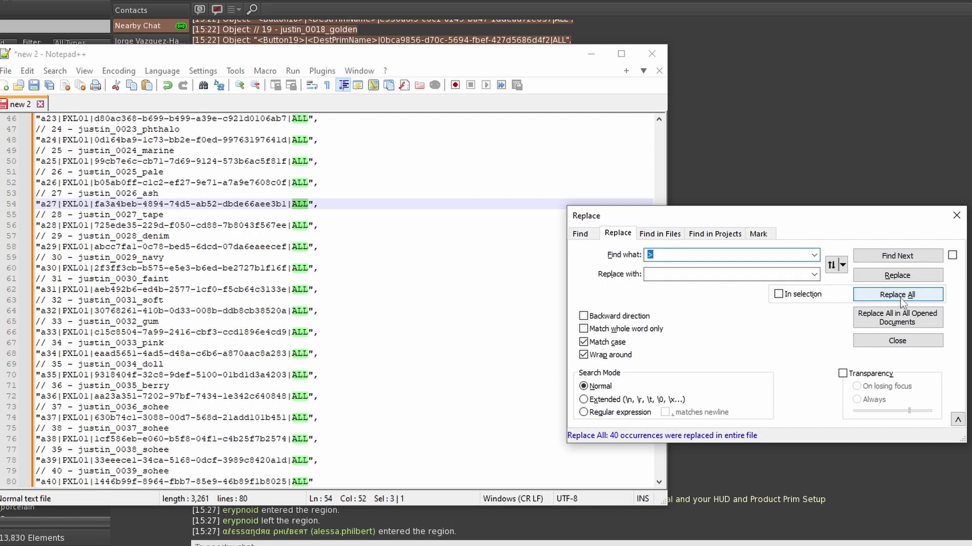
Step: Close the Replace dialog and copy the entire cleaned aN texture list
{"action": "left_click", "coordinate": [954, 218]}
{"action": "left_click", "coordinate": [341, 300]}
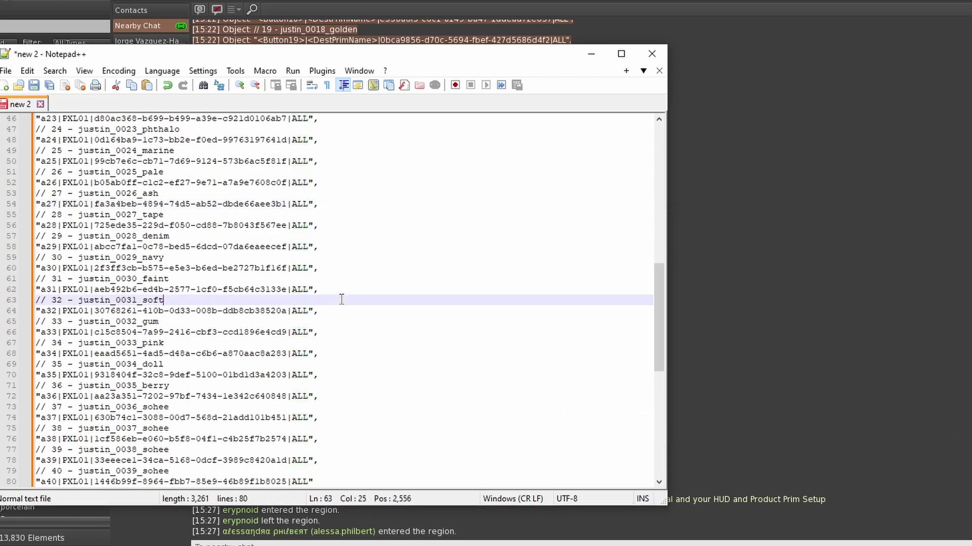
{"action": "key", "text": "ctrl+a"}
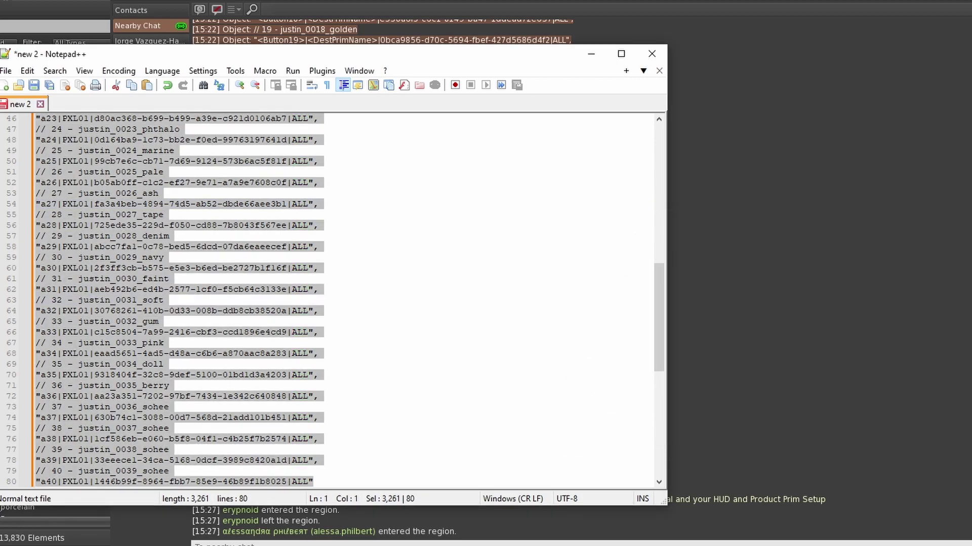
{"action": "right_click", "coordinate": [369, 278]}
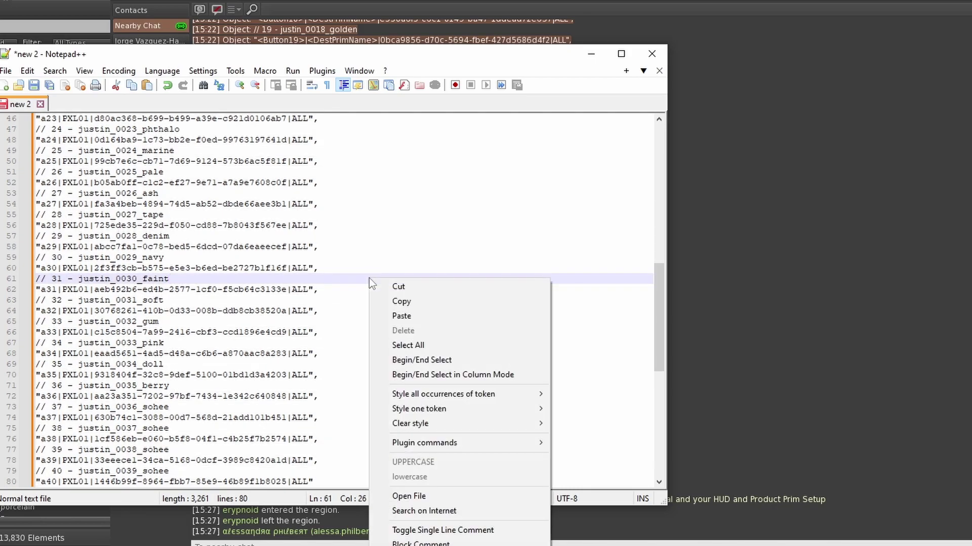
{"action": "left_click", "coordinate": [428, 345]}
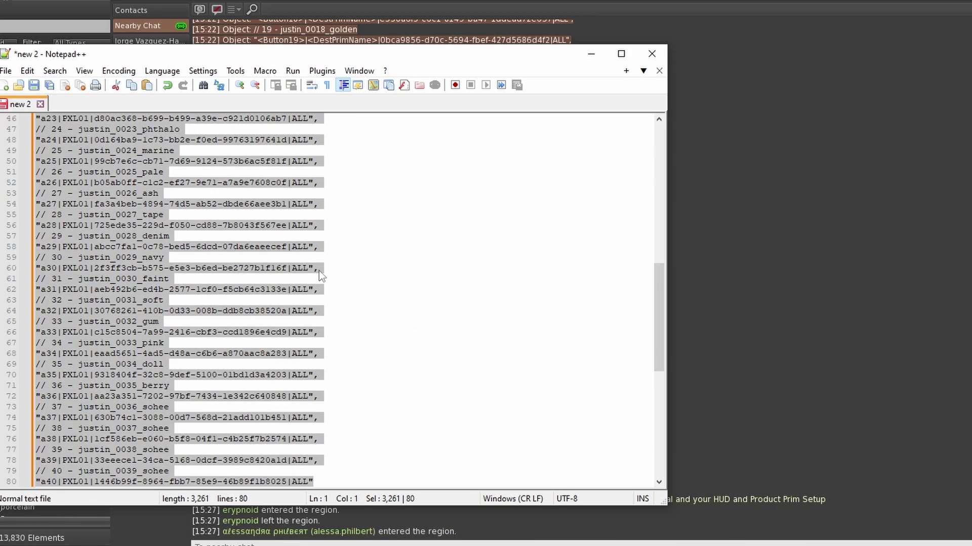
{"action": "right_click", "coordinate": [277, 231]}
{"action": "left_click", "coordinate": [300, 248]}
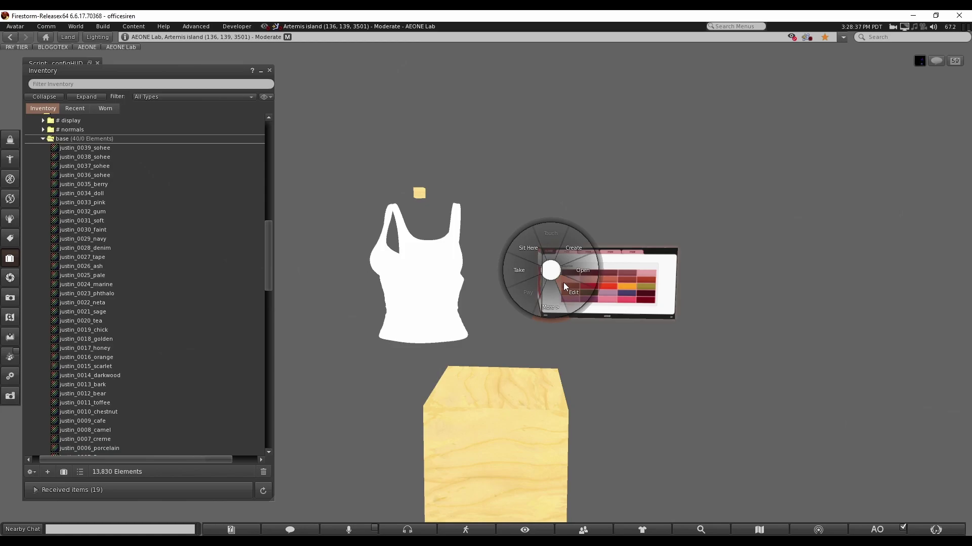
Step: Paste the texture records into the Textures list of the HUD's .configHUD script and save
{"action": "left_click", "coordinate": [563, 282]}
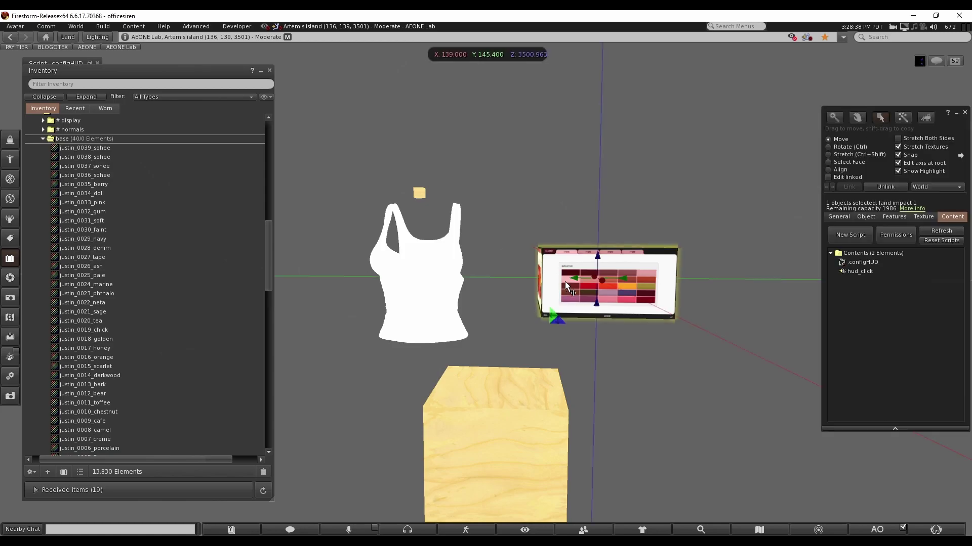
{"action": "double_click", "coordinate": [859, 262]}
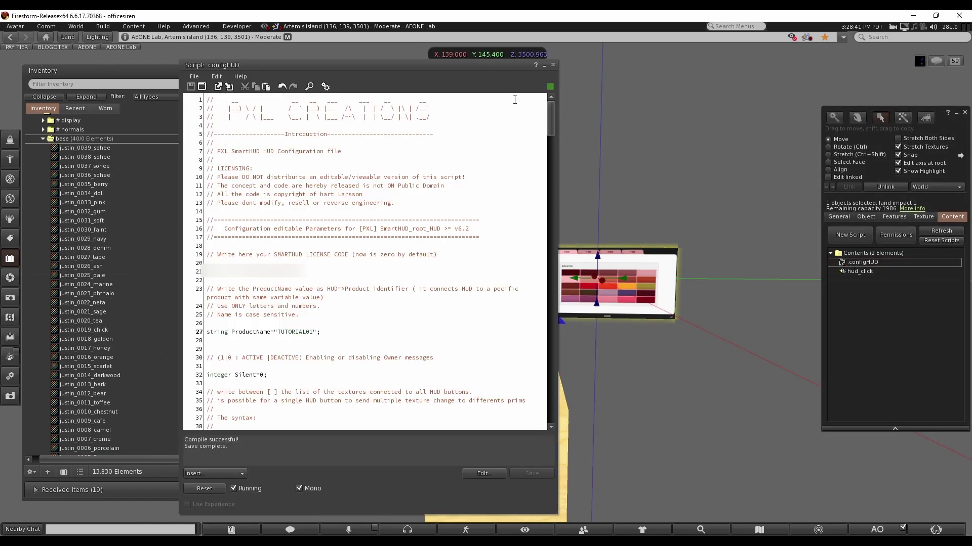
{"action": "left_click_drag", "start_coordinate": [549, 127], "coordinate": [554, 157]}
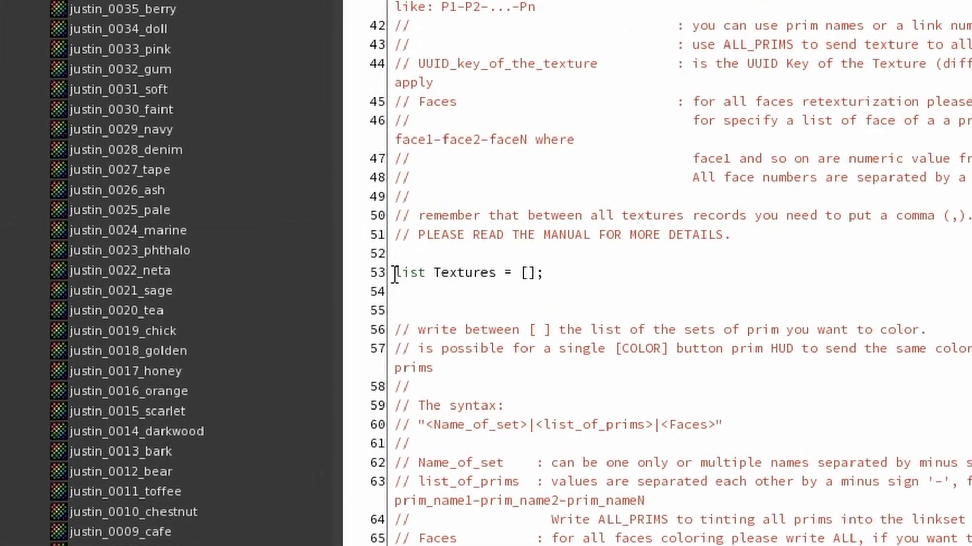
{"action": "left_click", "coordinate": [528, 272]}
{"action": "key", "text": "Return"}
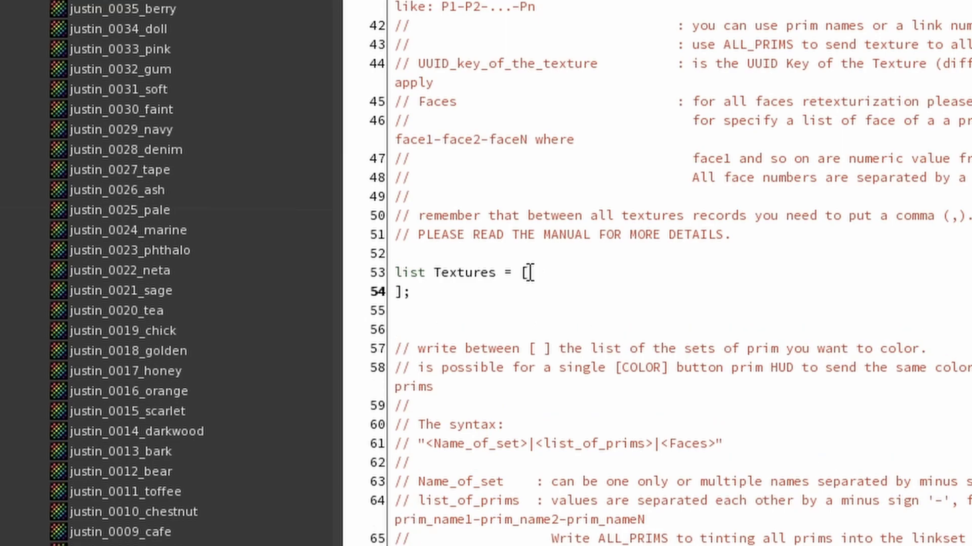
{"action": "right_click", "coordinate": [394, 292]}
{"action": "left_click", "coordinate": [430, 340]}
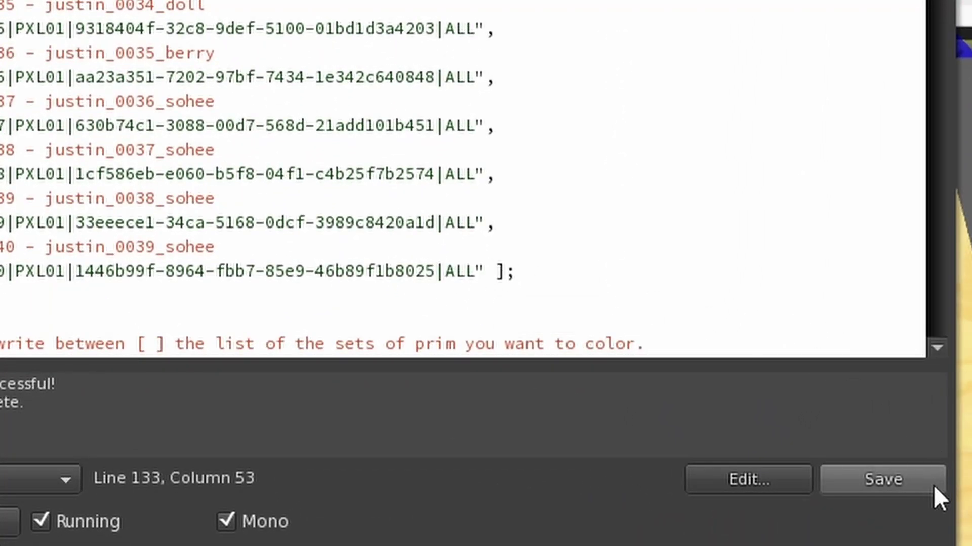
{"action": "left_click", "coordinate": [905, 473]}
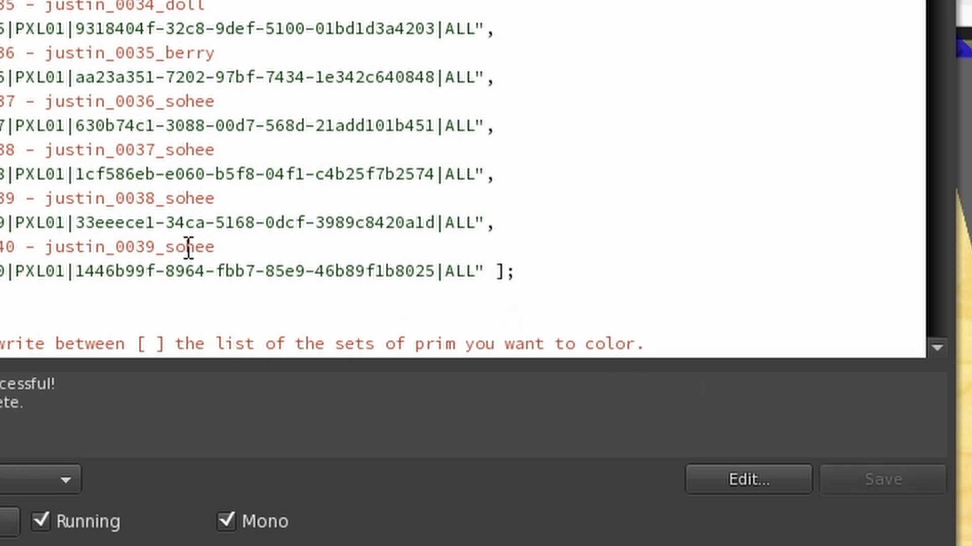
Step: Remove the trailing comma after the last ALL entry and save the .configHUD script
{"action": "left_click", "coordinate": [499, 268]}
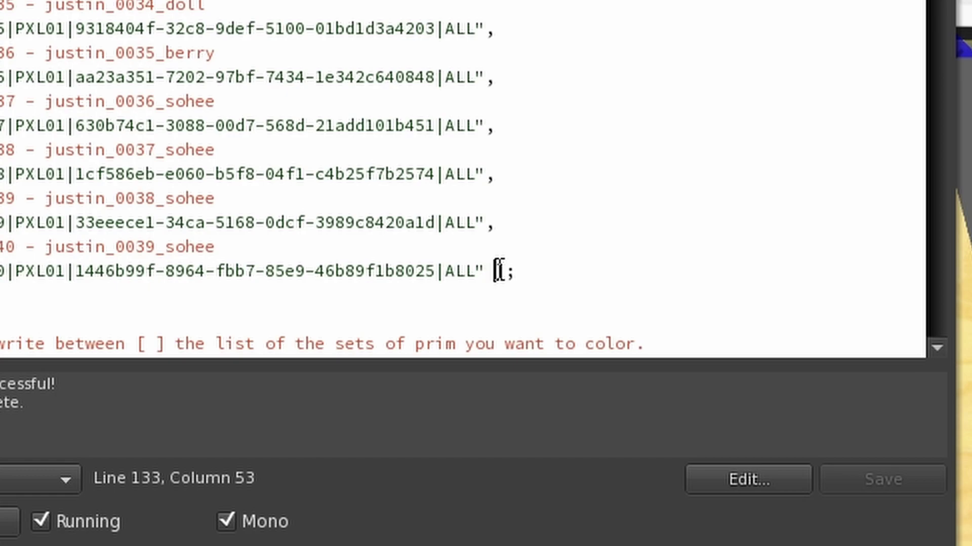
{"action": "key", "text": "Left"}
{"action": "type", "text": ","}
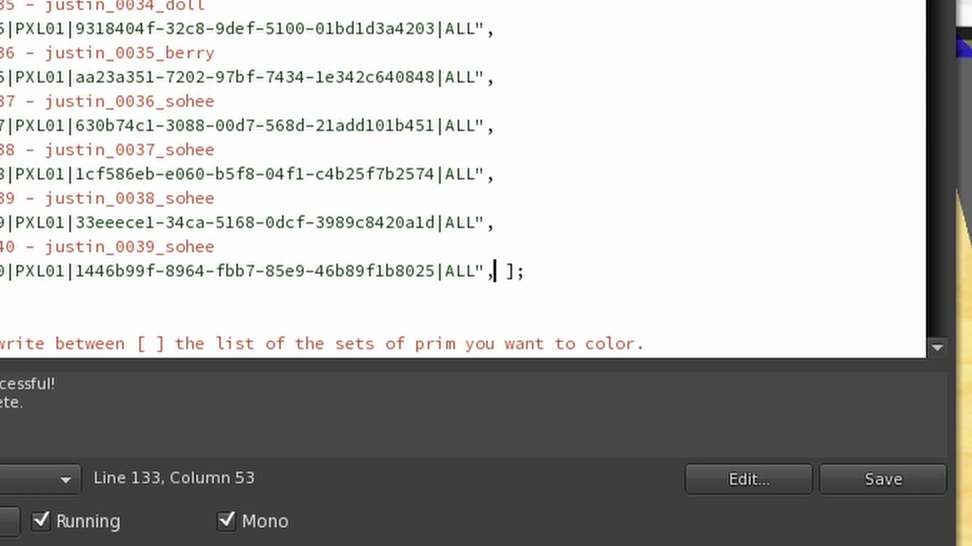
{"action": "key", "text": "BackSpace"}
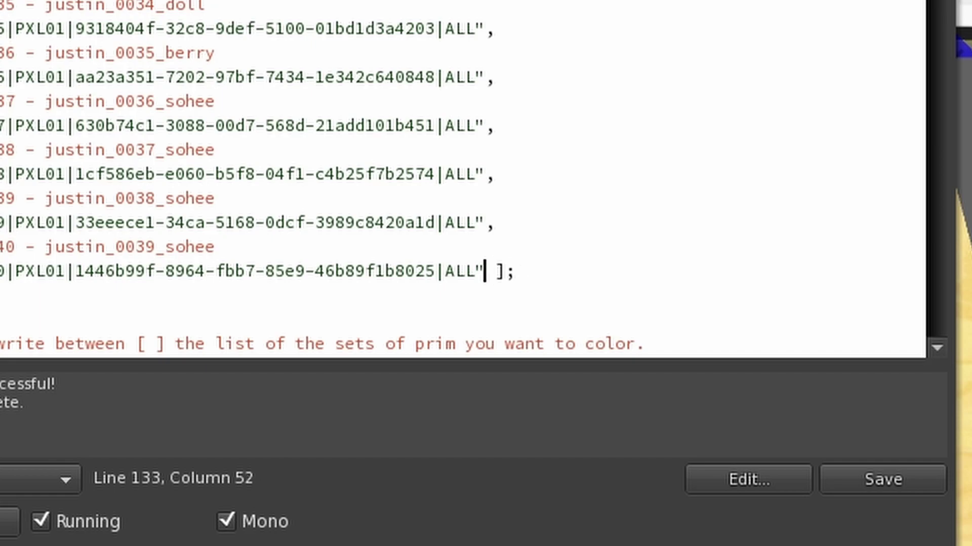
{"action": "left_click", "coordinate": [493, 272]}
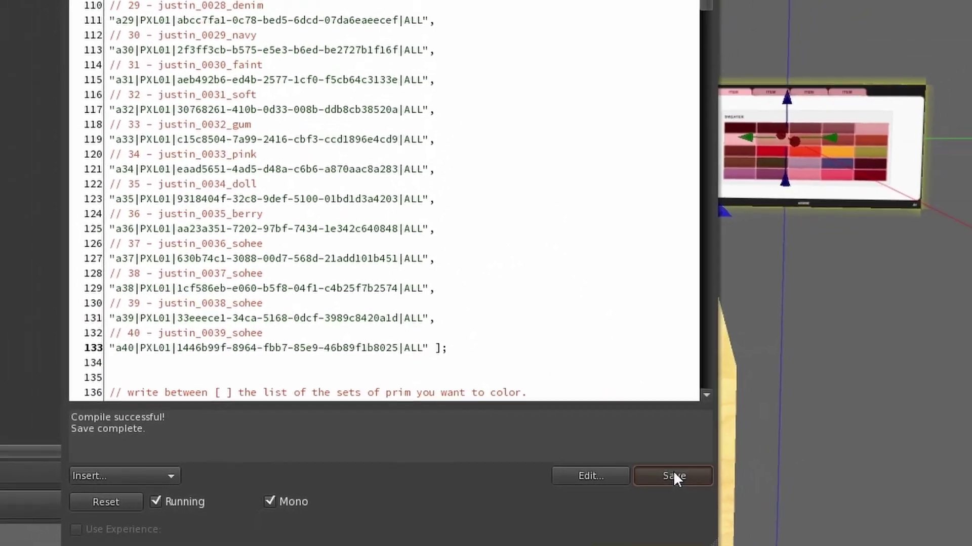
{"action": "left_click", "coordinate": [669, 476]}
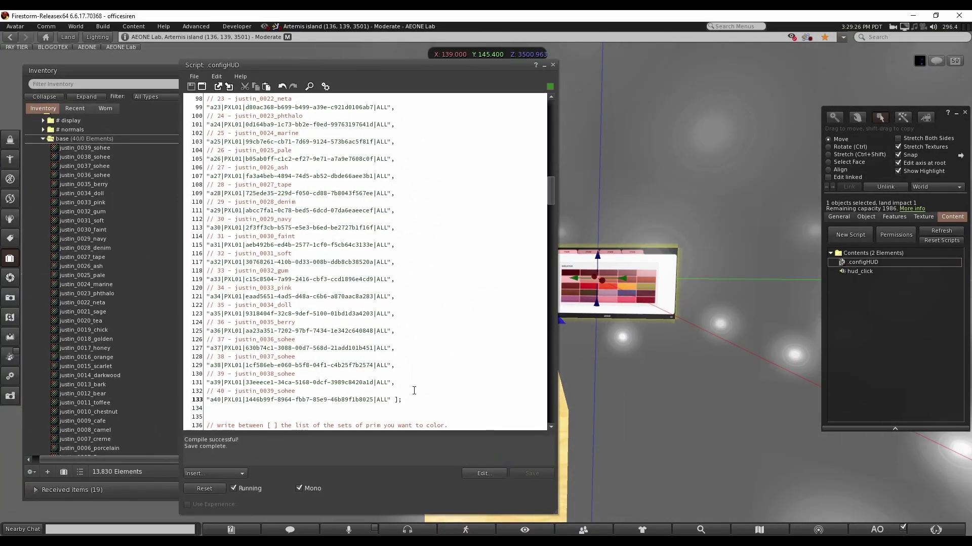
Step: Close the .configHUD script and add the .configRCV script to the tank top
{"action": "left_click", "coordinate": [552, 64]}
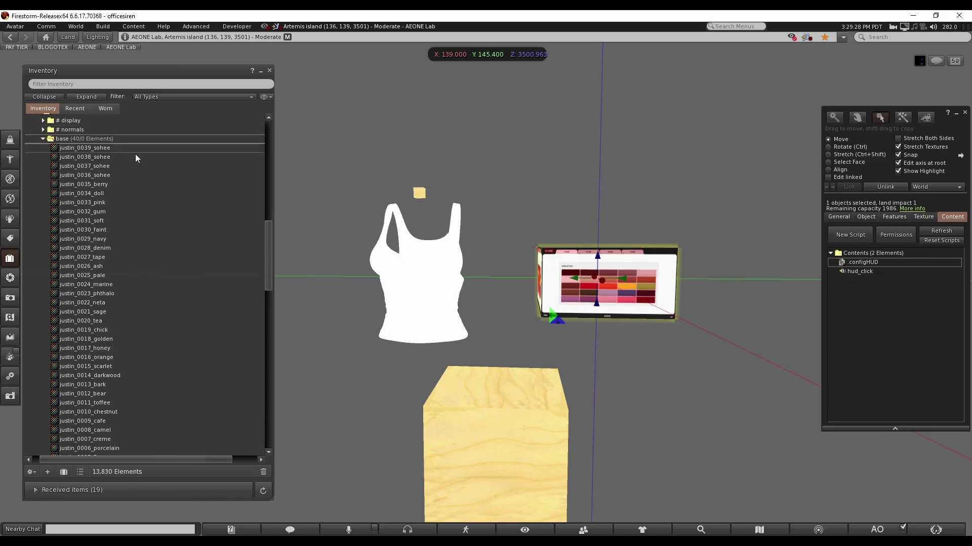
{"action": "scroll", "coordinate": [260, 244], "scroll_direction": "up", "scroll_amount": 10}
{"action": "left_click", "coordinate": [412, 278]}
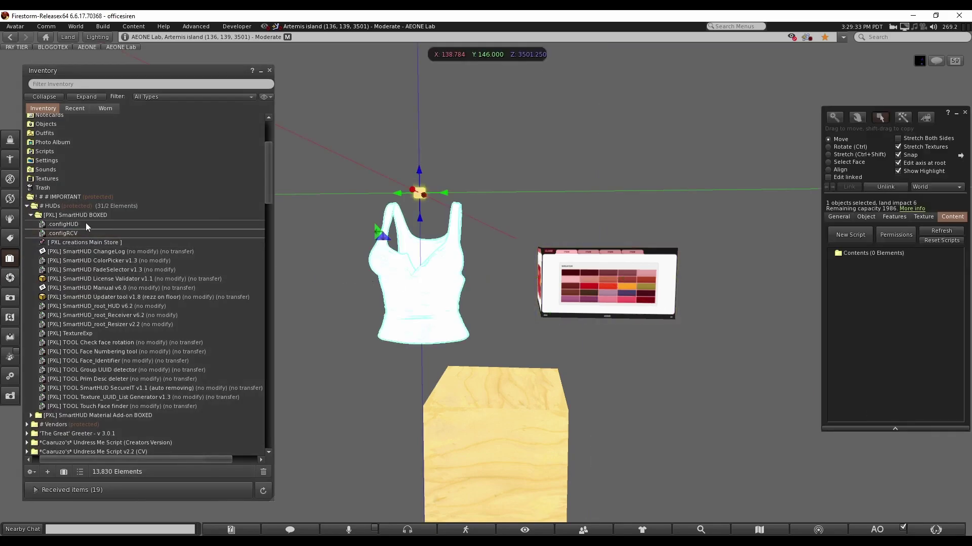
{"action": "left_click_drag", "start_coordinate": [76, 232], "coordinate": [892, 274]}
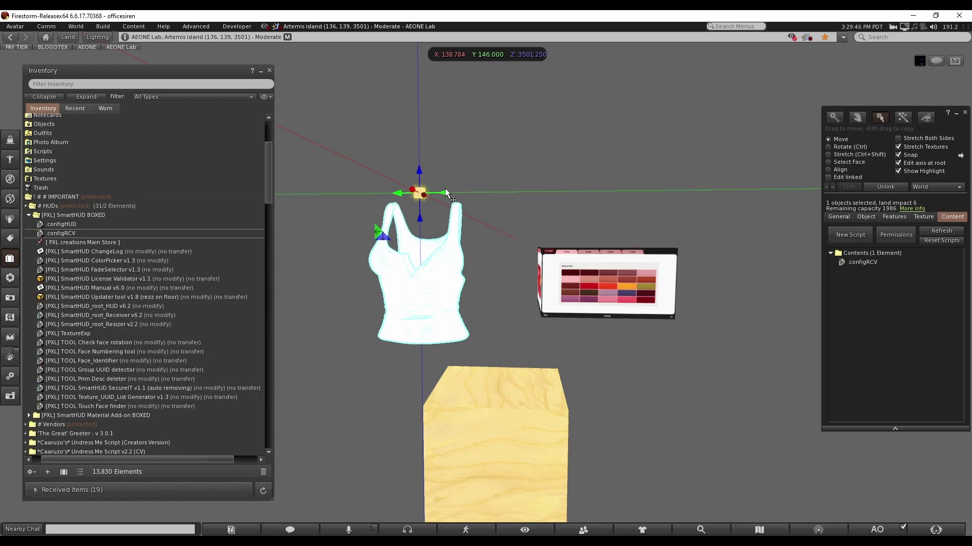
Step: Change the .configRCV ProductName from HOWONTOP to TUTORIAL01 on line 27 and save
{"action": "left_click", "coordinate": [860, 264]}
{"action": "double_click", "coordinate": [858, 263]}
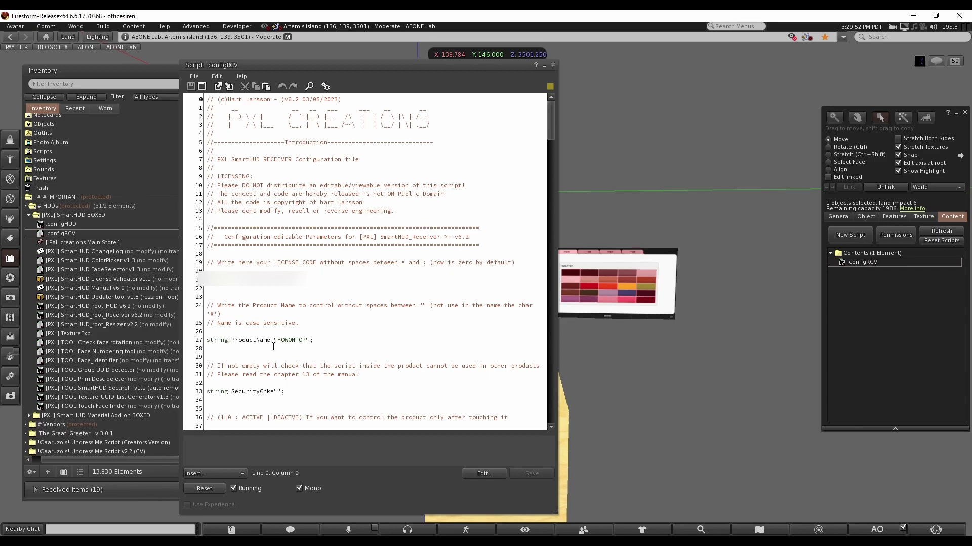
{"action": "left_click_drag", "start_coordinate": [207, 340], "coordinate": [271, 341]}
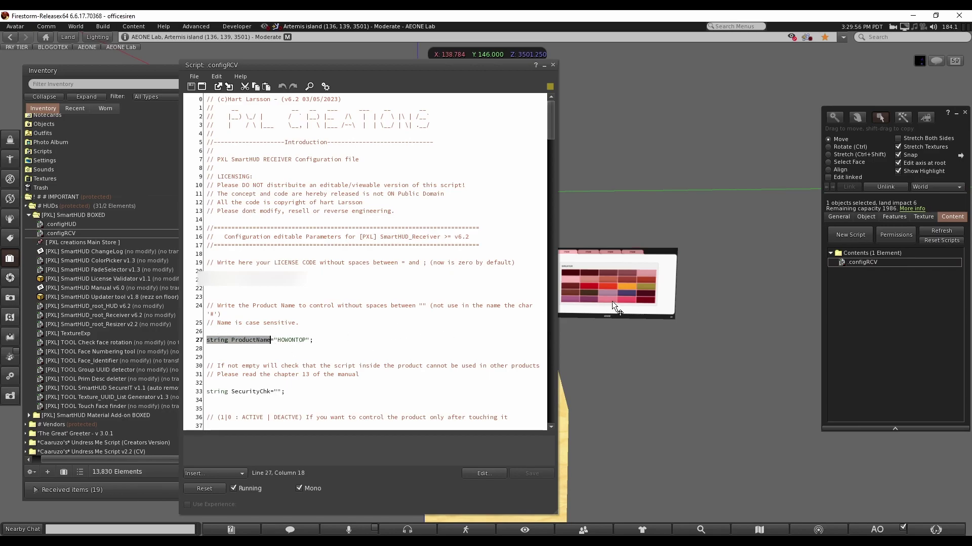
{"action": "left_click", "coordinate": [290, 341]}
{"action": "double_click", "coordinate": [291, 340]}
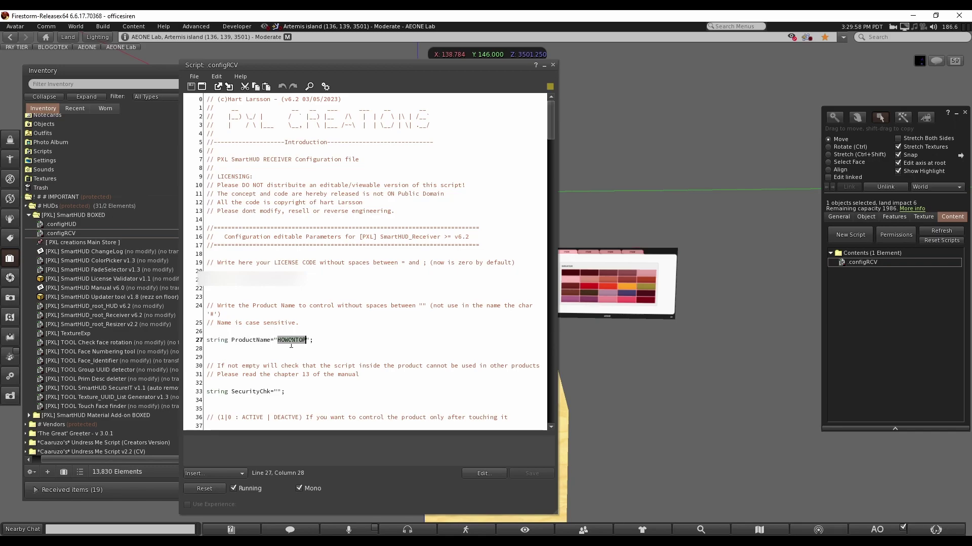
{"action": "type", "text": "TUTORIAL01"}
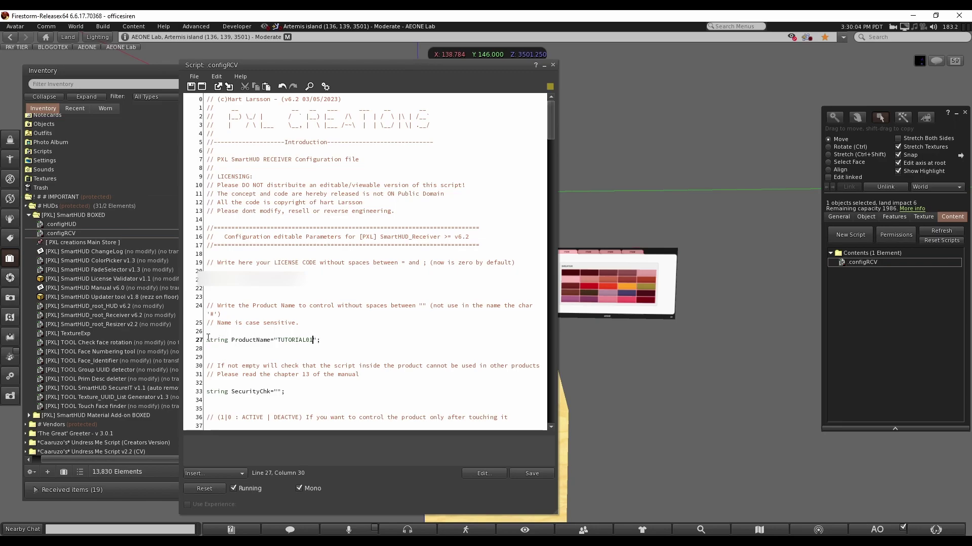
{"action": "left_click", "coordinate": [527, 473]}
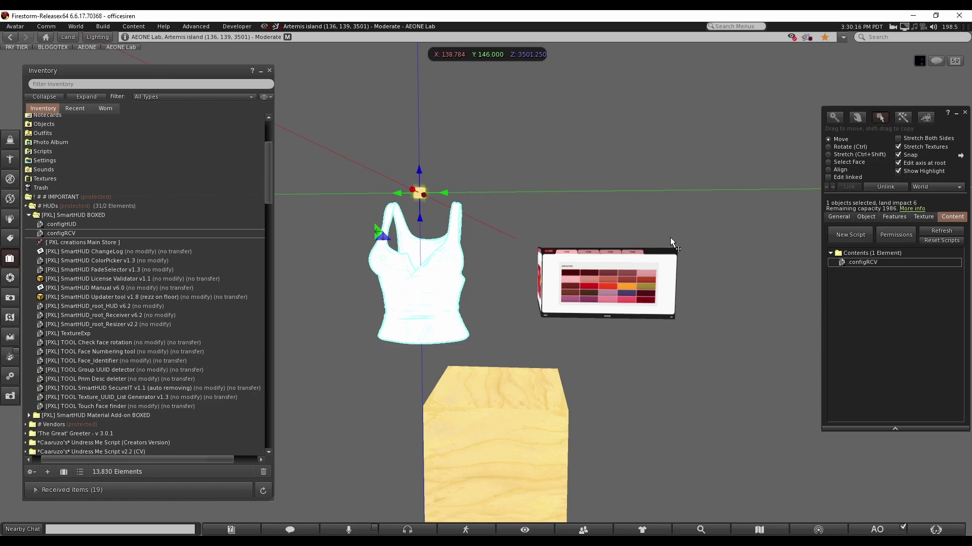
Step: Add [PXL] SmartHUD_root_HUD v6.2 to the colour board and SmartHUD_root_Receiver v6.2 to the tank top
{"action": "left_click", "coordinate": [642, 271]}
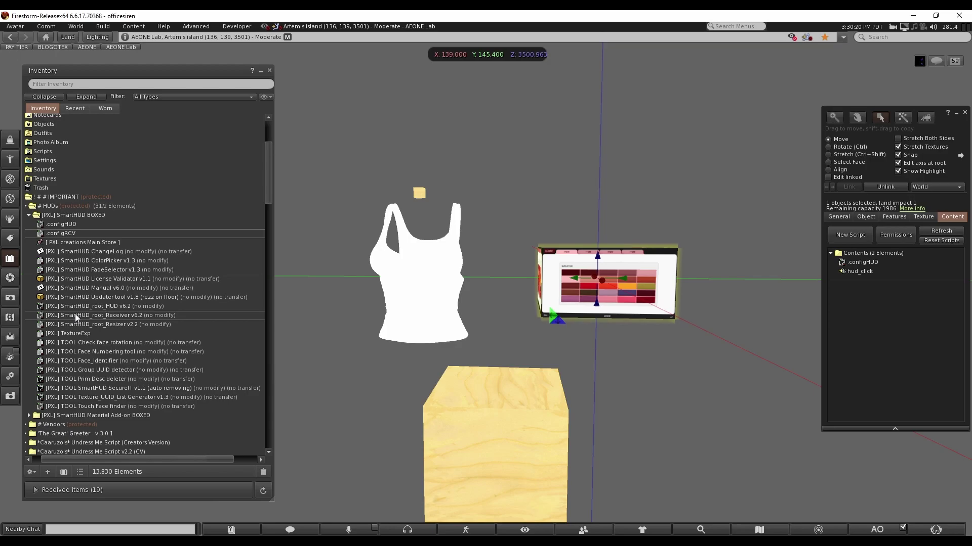
{"action": "left_click_drag", "start_coordinate": [94, 306], "coordinate": [875, 290]}
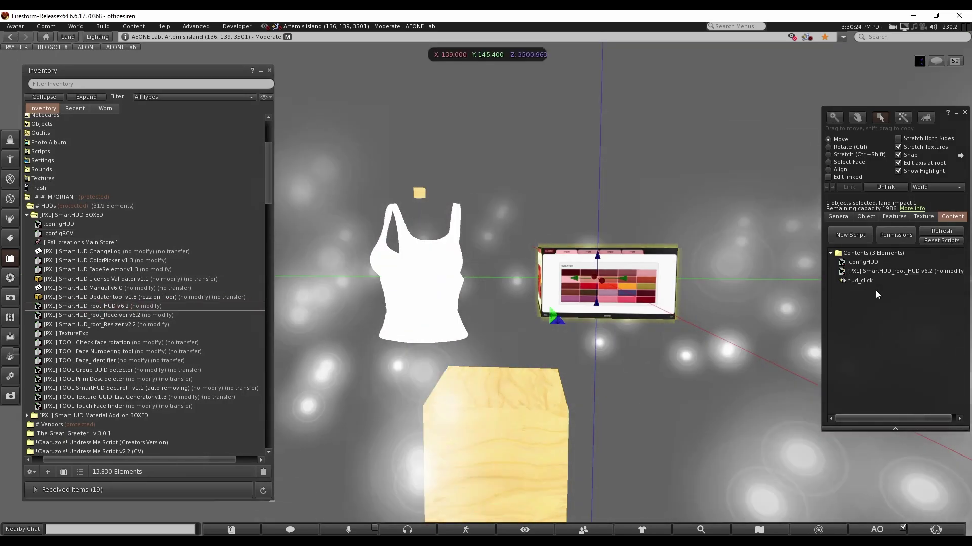
{"action": "left_click", "coordinate": [418, 288]}
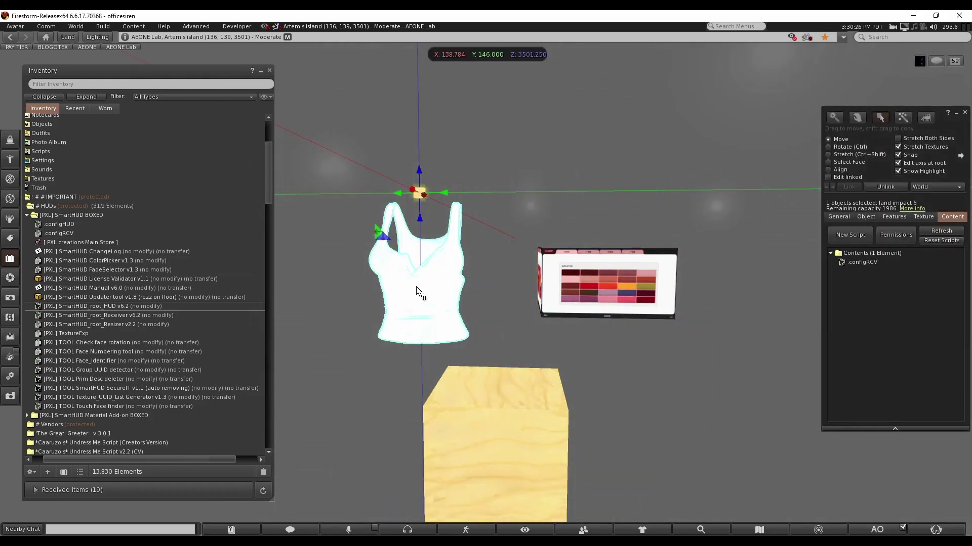
{"action": "left_click", "coordinate": [87, 316]}
{"action": "left_click_drag", "start_coordinate": [87, 316], "coordinate": [869, 286]}
{"action": "left_click", "coordinate": [617, 303], "text": "alt"}
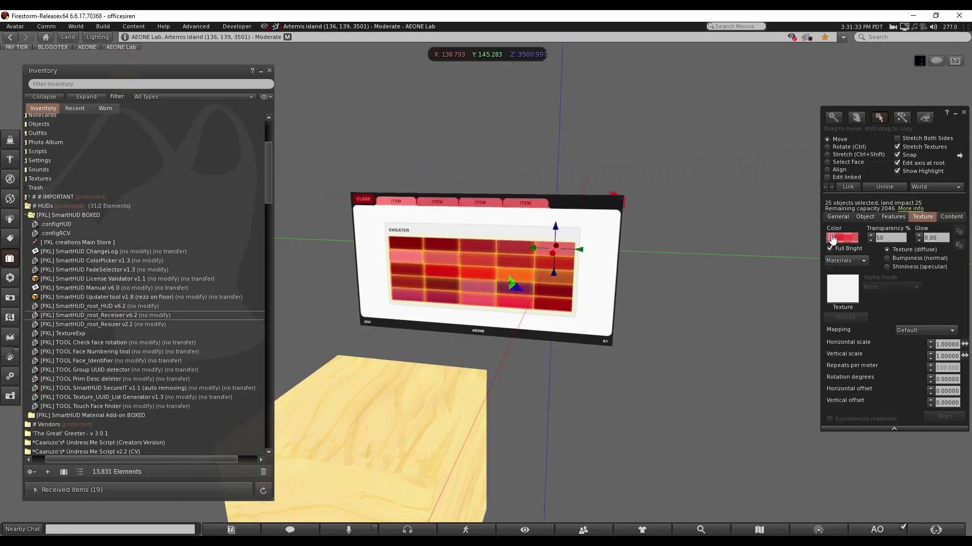
Step: Set the red overlay's transparency to 100 and link it to the colour board
{"action": "double_click", "coordinate": [890, 238]}
{"action": "type", "text": "100"}
{"action": "key", "text": "Return"}
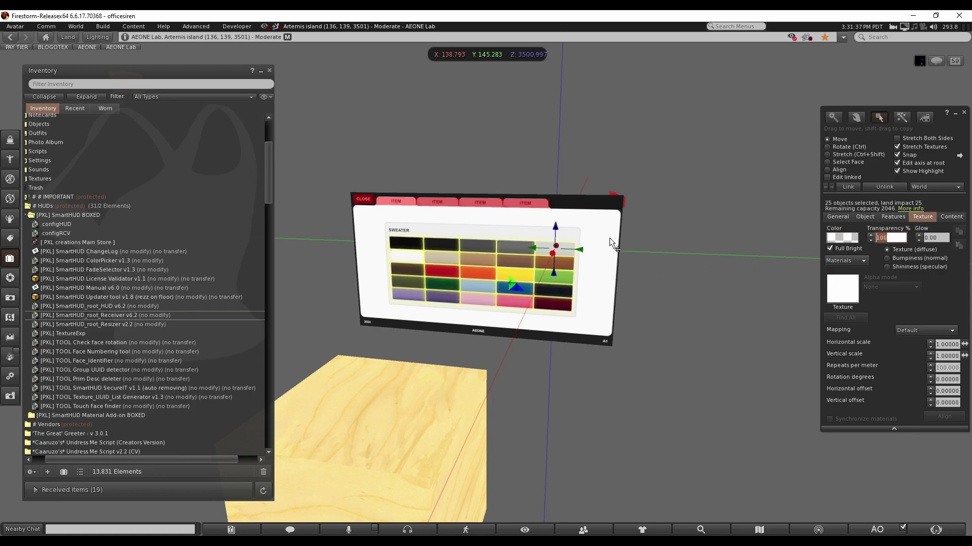
{"action": "left_click", "coordinate": [601, 221], "text": "shift"}
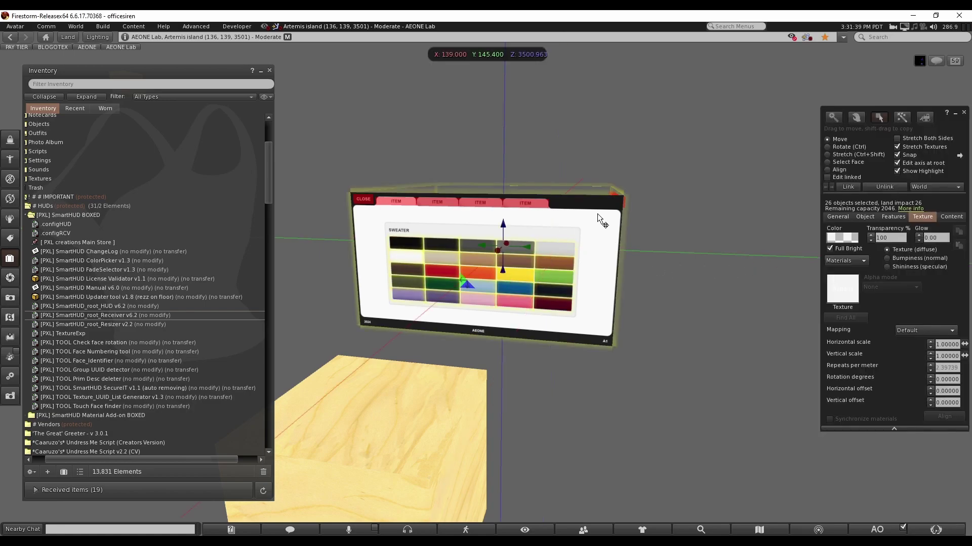
{"action": "left_click", "coordinate": [848, 188]}
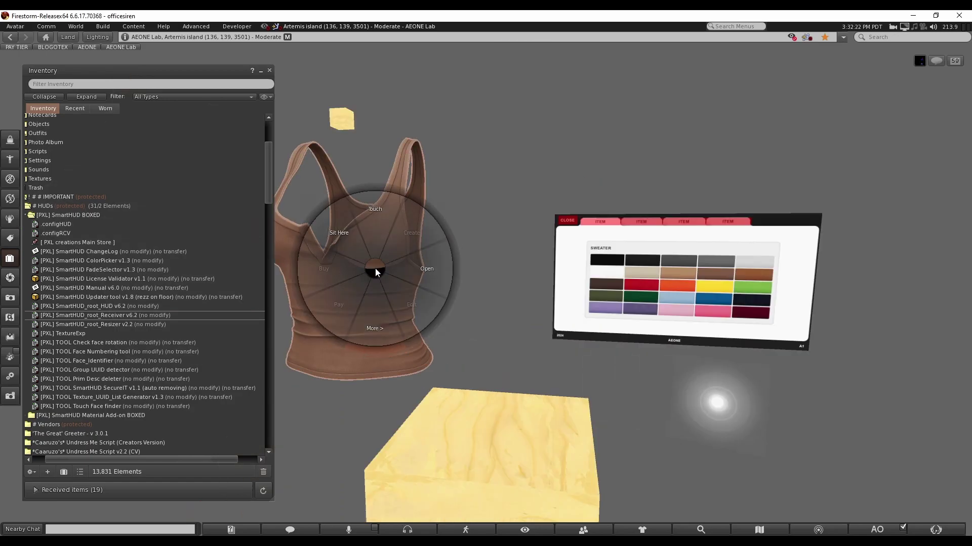
Step: Set the small yellow cube on the tank top to 100 transparency via Edit linked
{"action": "left_click", "coordinate": [452, 239]}
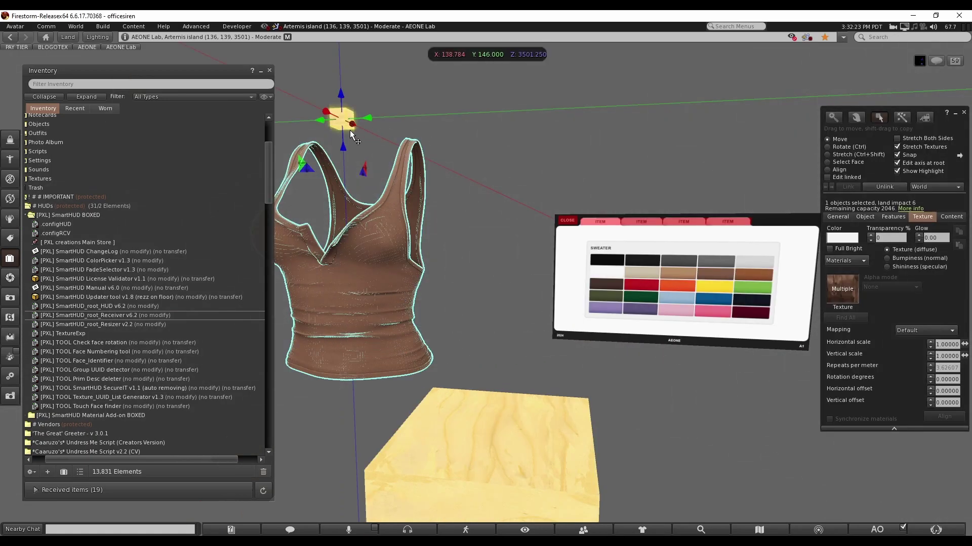
{"action": "left_click", "coordinate": [828, 177]}
{"action": "left_click", "coordinate": [344, 115]}
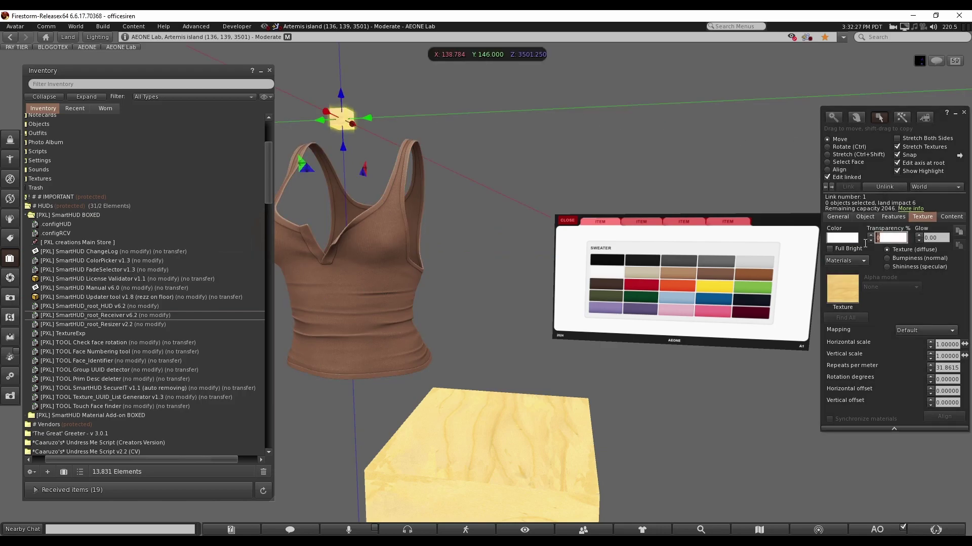
{"action": "left_click", "coordinate": [891, 238]}
{"action": "type", "text": "100"}
{"action": "key", "text": "Return"}
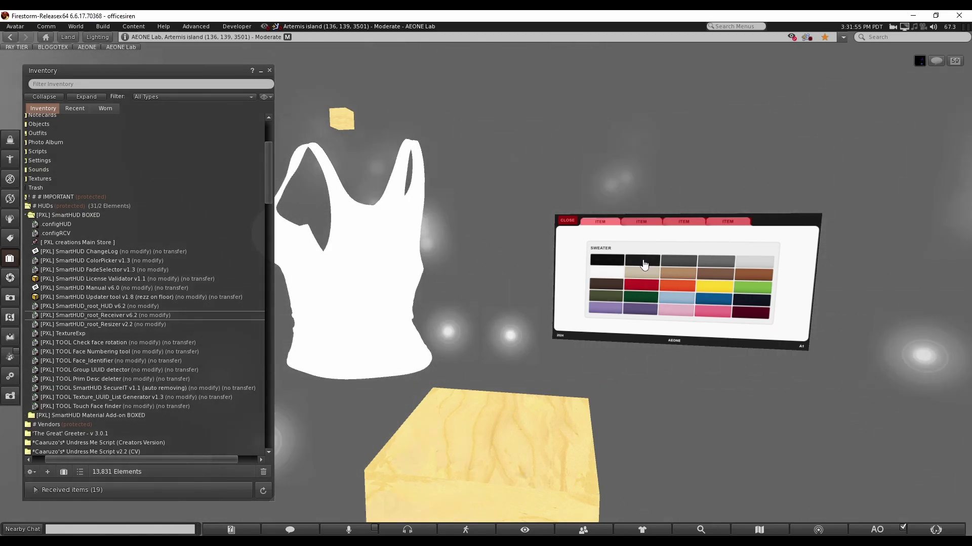
Step: Recolour the tank top black, then dark grey, then medium grey with the HUD swatches
{"action": "left_click", "coordinate": [644, 264]}
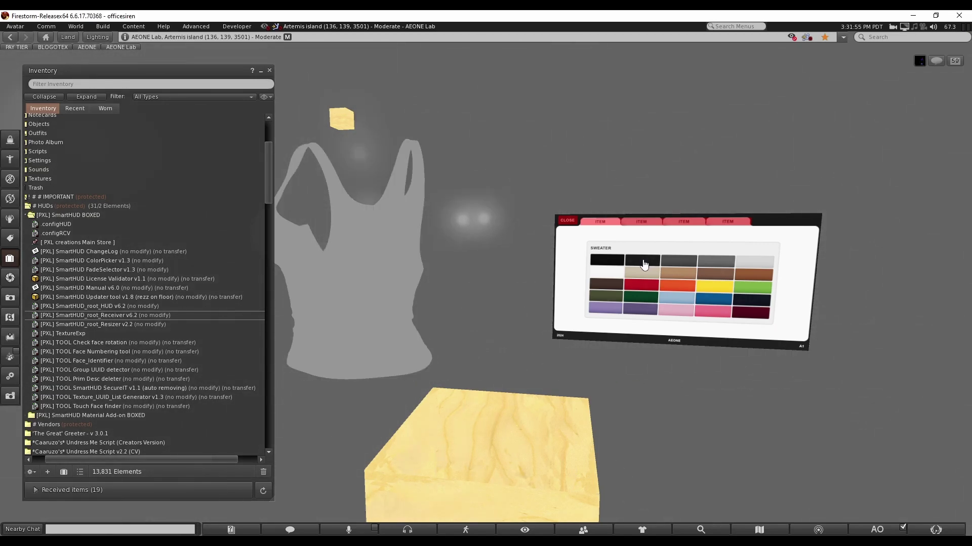
{"action": "left_click", "coordinate": [679, 264]}
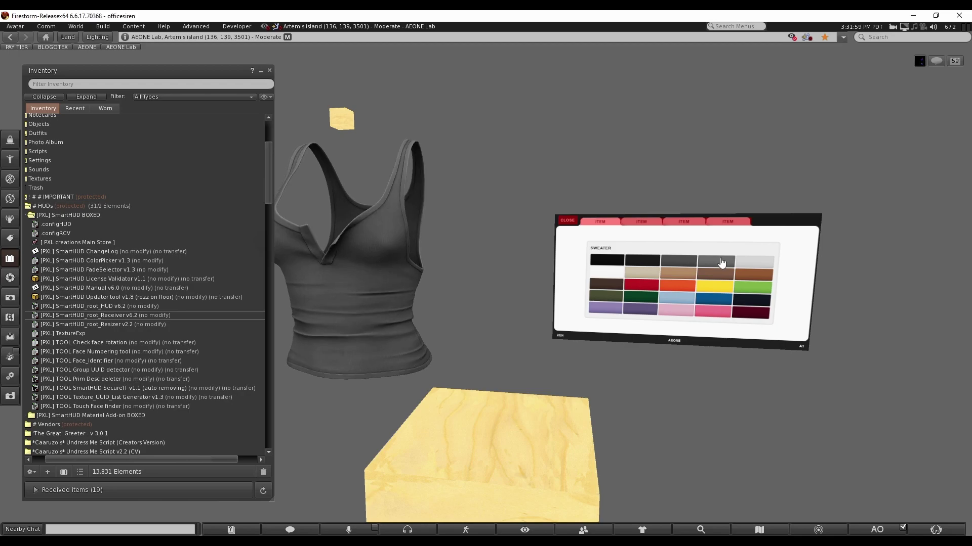
{"action": "left_click", "coordinate": [721, 264]}
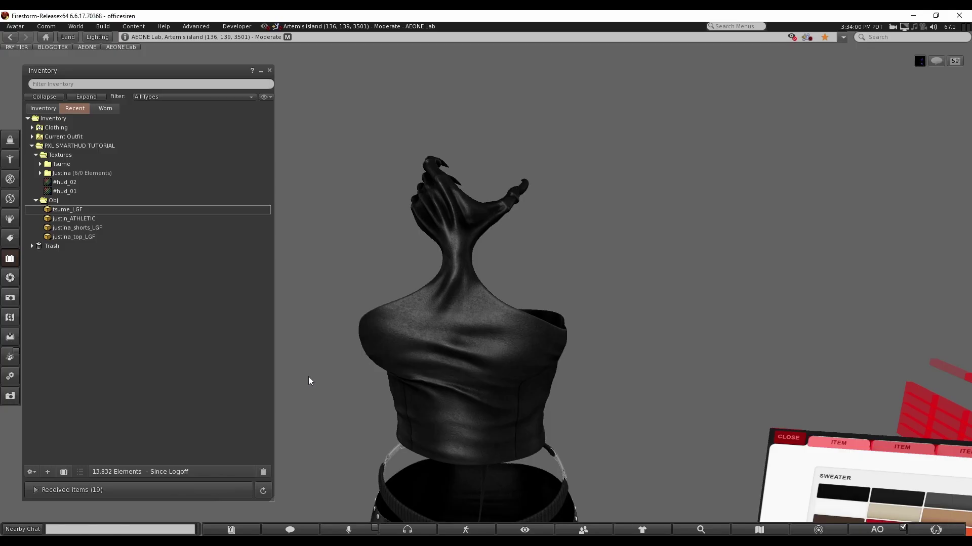
{"action": "right_click", "coordinate": [458, 264]}
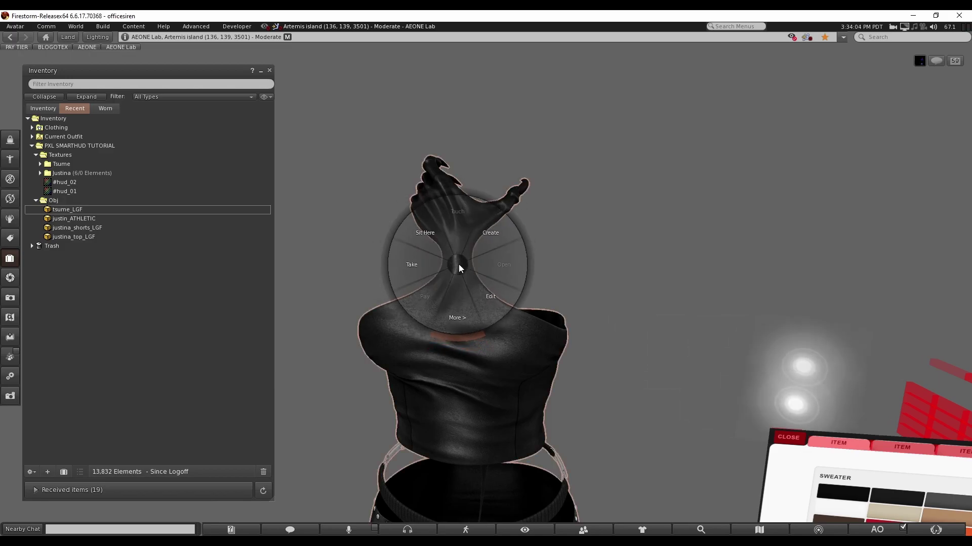
{"action": "left_click", "coordinate": [479, 284]}
{"action": "left_click", "coordinate": [860, 163]}
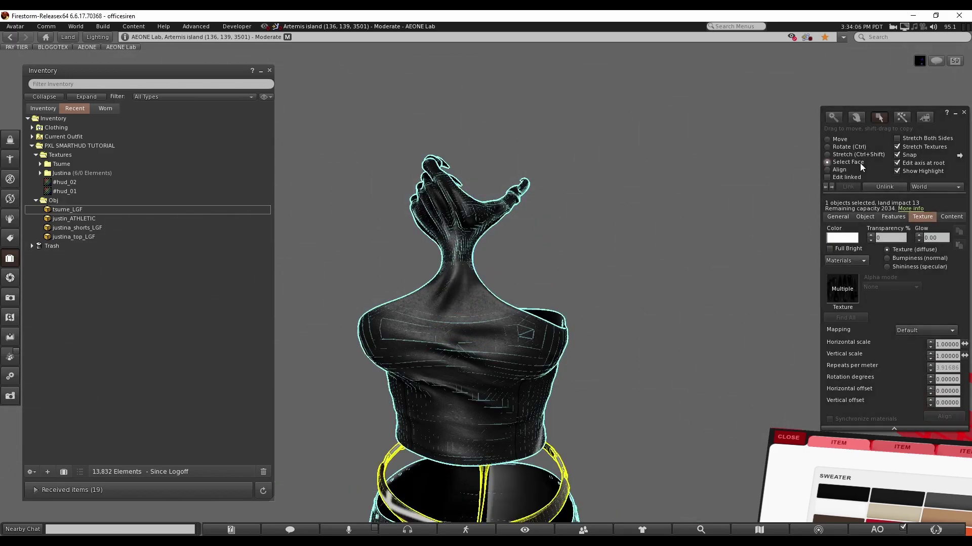
{"action": "left_click", "coordinate": [457, 321]}
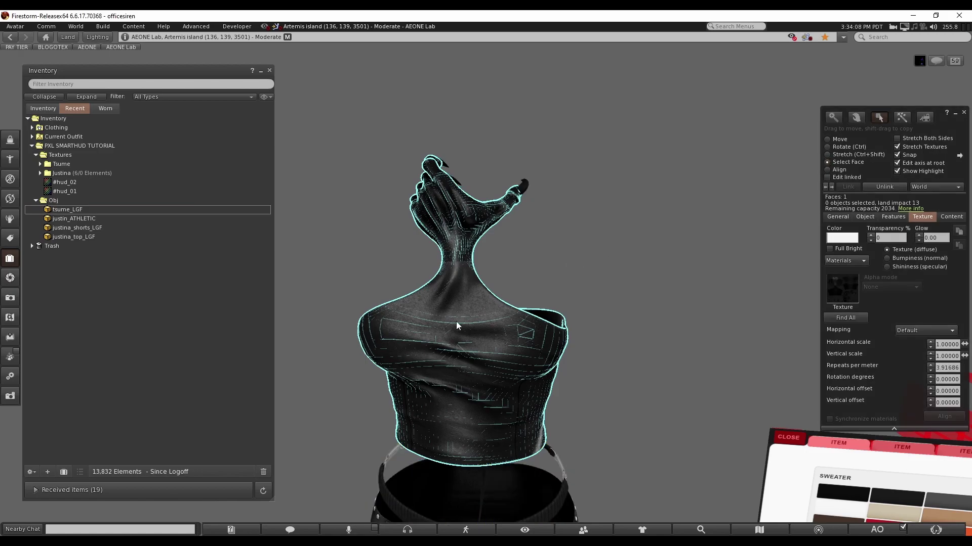
{"action": "left_click", "coordinate": [525, 186]}
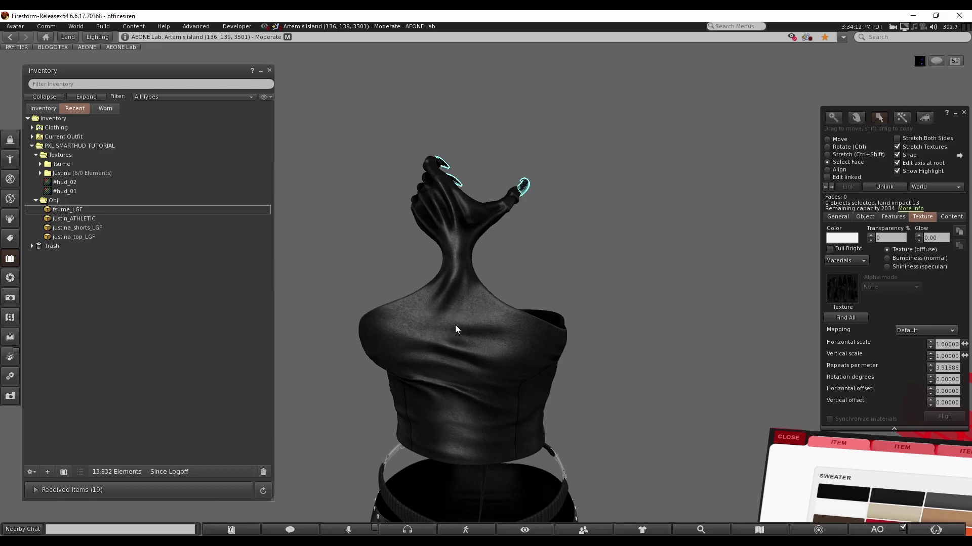
{"action": "left_click", "coordinate": [964, 113]}
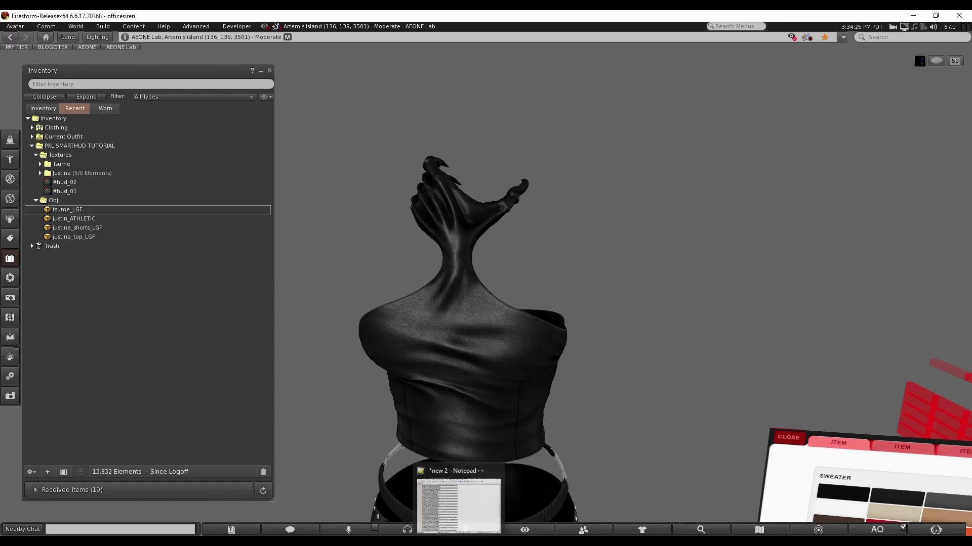
Step: Reposition the Notepad++ window and highlight every ALL occurrence in the texture list
{"action": "left_click", "coordinate": [505, 466]}
{"action": "left_click_drag", "start_coordinate": [364, 109], "coordinate": [468, 113]}
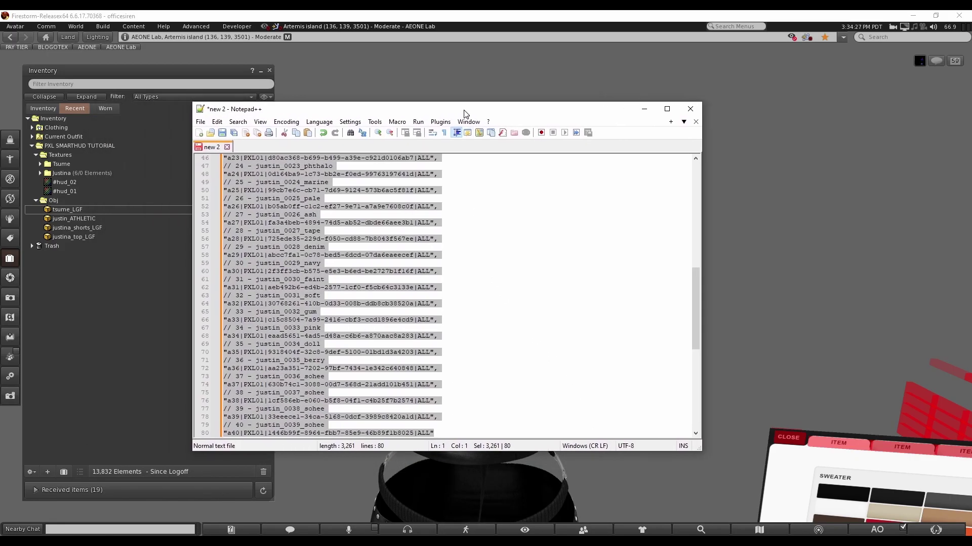
{"action": "left_click", "coordinate": [481, 273]}
{"action": "double_click", "coordinate": [425, 239]}
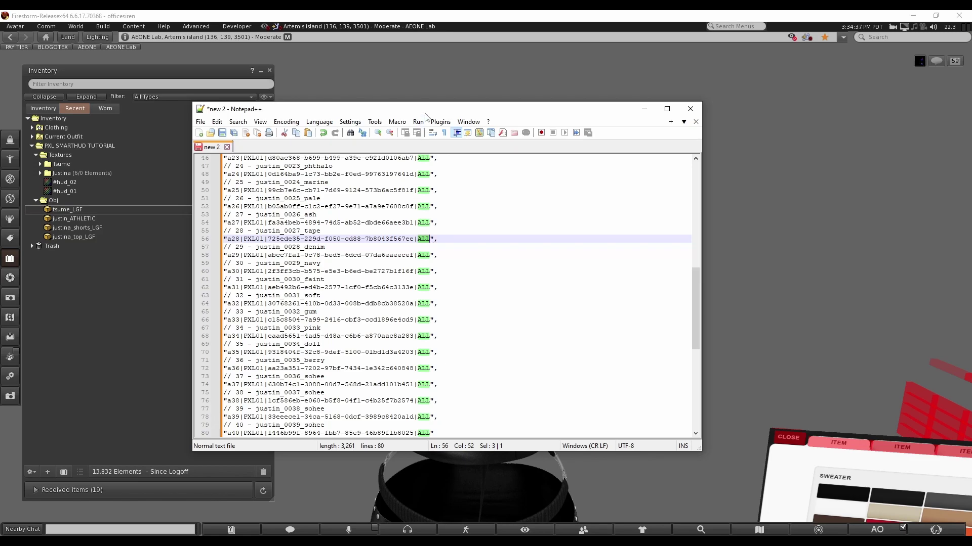
{"action": "left_click_drag", "start_coordinate": [426, 115], "coordinate": [426, 127]}
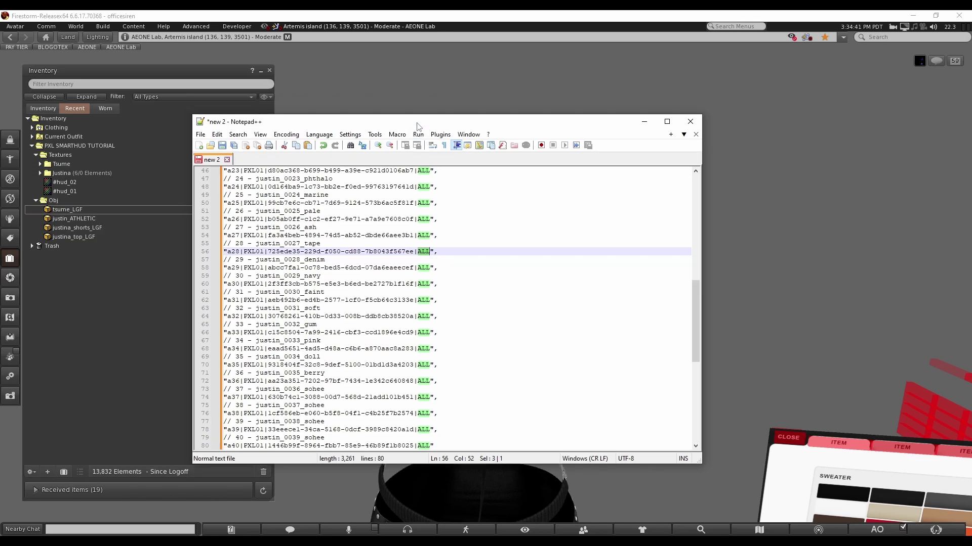
Step: Edit the sweater top in Select Face mode, picking its claw nail faces, then return to Notepad++
{"action": "left_click", "coordinate": [461, 87]}
{"action": "right_click", "coordinate": [476, 315]}
{"action": "left_click", "coordinate": [492, 334]}
{"action": "left_click", "coordinate": [838, 162]}
{"action": "left_click", "coordinate": [482, 336]}
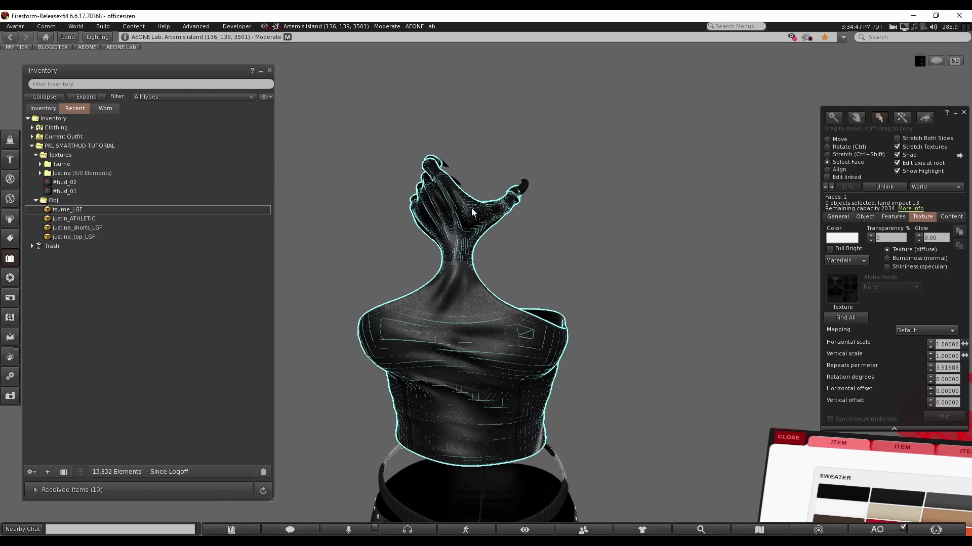
{"action": "left_click", "coordinate": [523, 189]}
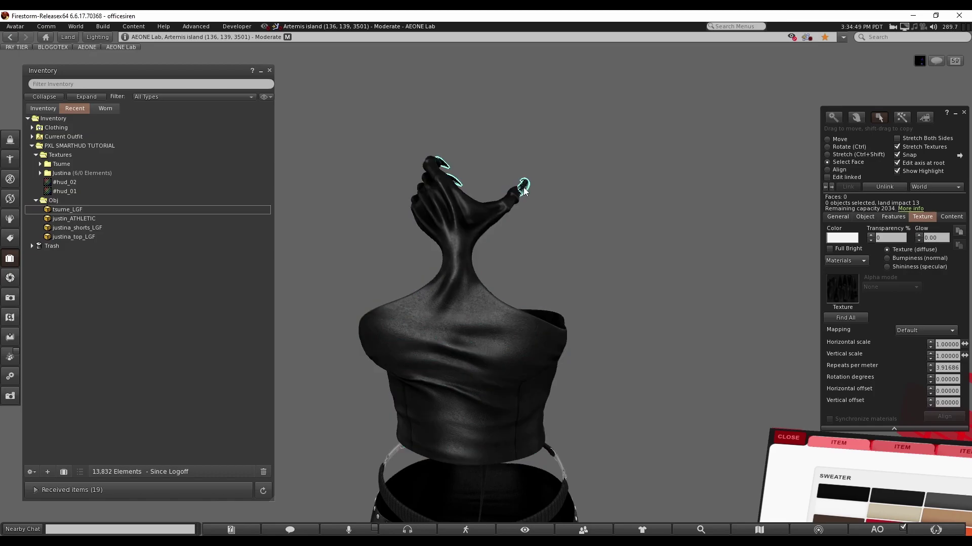
{"action": "key", "text": "alt+Tab"}
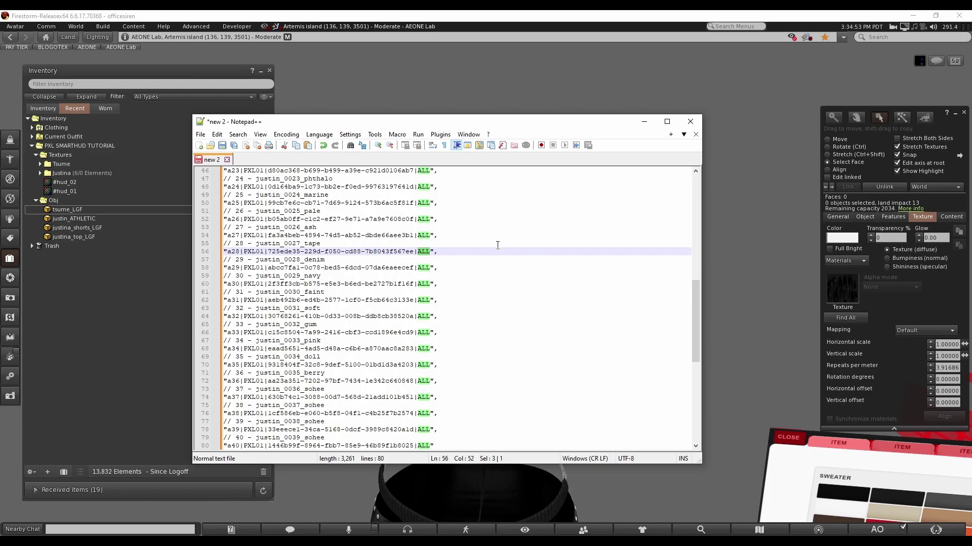
Step: Enter 1-0 as the Replace with value, close the Replace dialog and minimise Notepad++
{"action": "key", "text": "ctrl+h"}
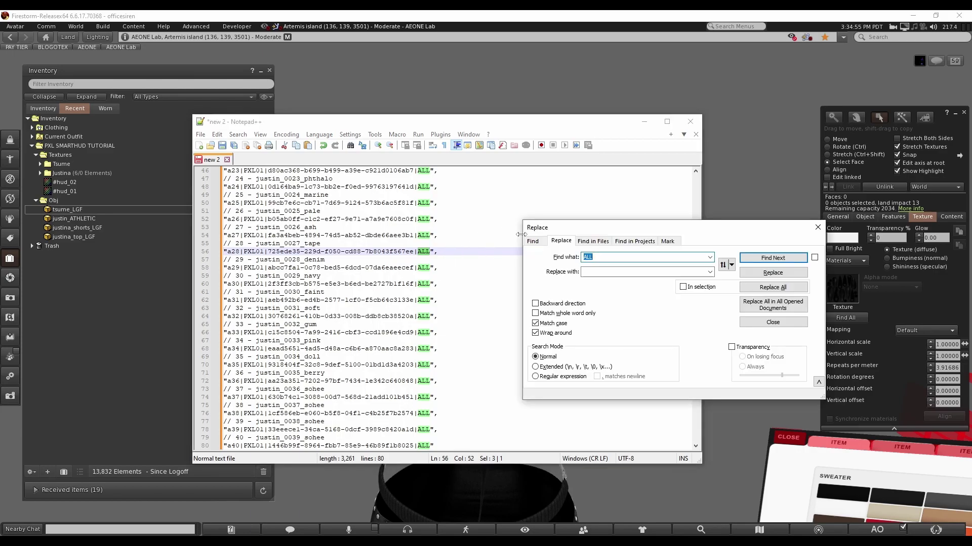
{"action": "left_click", "coordinate": [596, 272]}
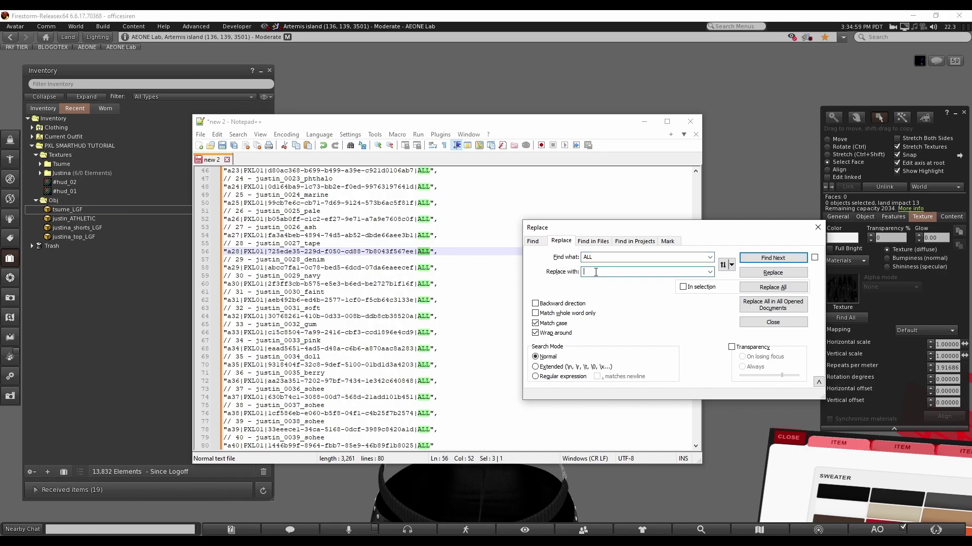
{"action": "type", "text": "1-0"}
{"action": "left_click", "coordinate": [768, 287]}
{"action": "left_click", "coordinate": [813, 227]}
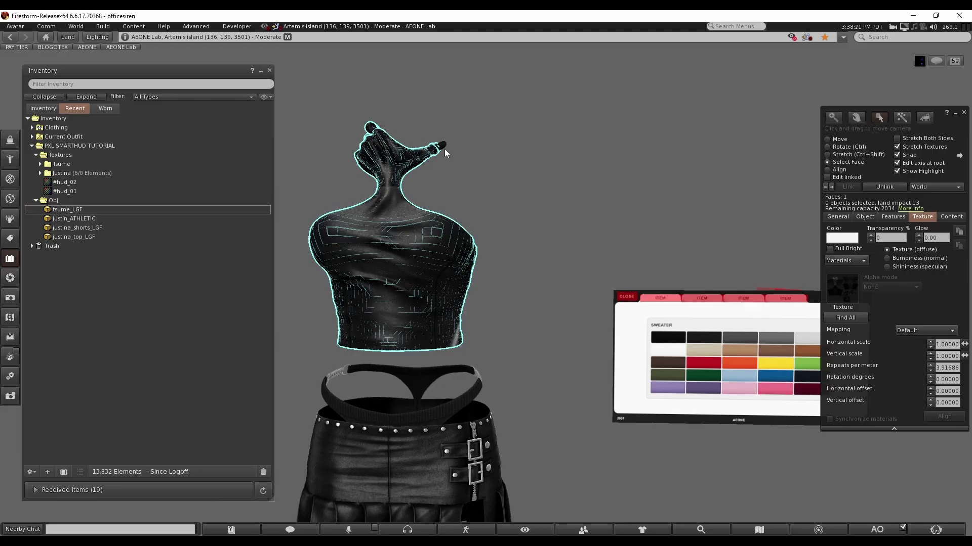
Step: Select only the ring face at the thumb tip of the black tsume_LGF sweater top
{"action": "left_click", "coordinate": [441, 146]}
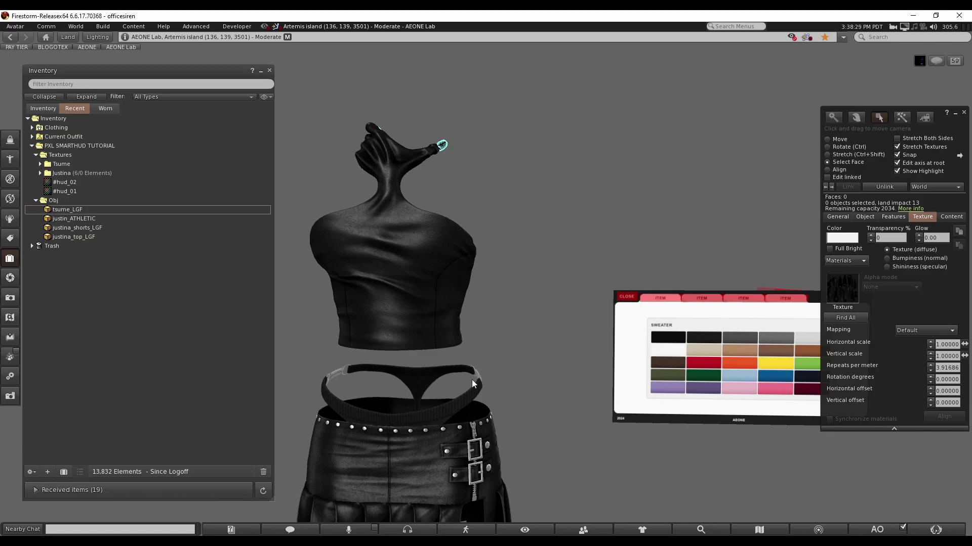
Step: In the new 2 texture list, replace every ALL with 1
{"action": "key", "text": "alt+Tab"}
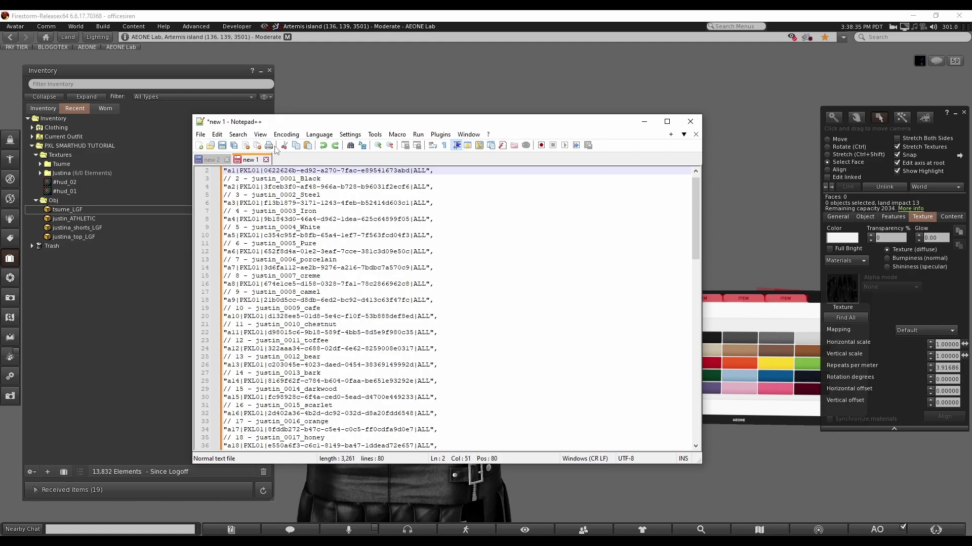
{"action": "left_click_drag", "start_coordinate": [282, 126], "coordinate": [270, 127]}
{"action": "left_click", "coordinate": [200, 160]}
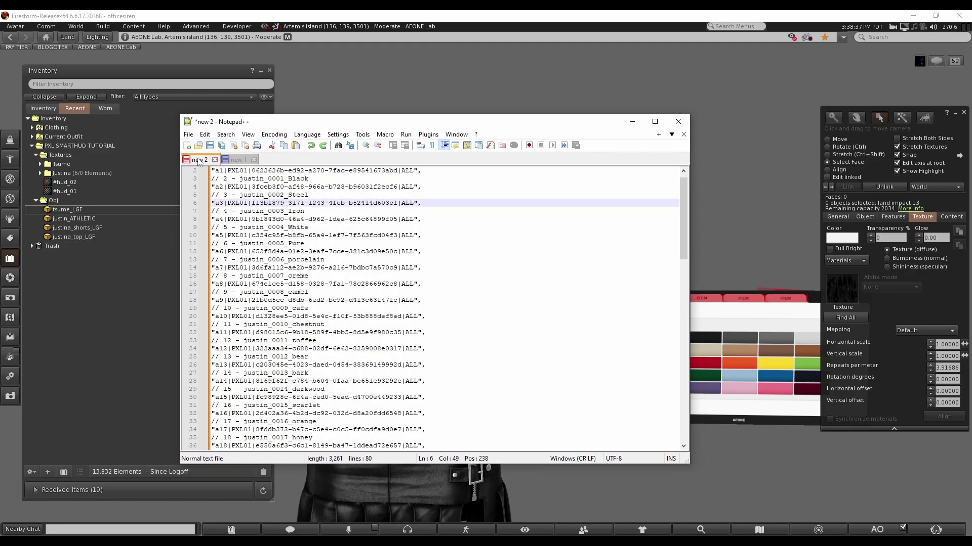
{"action": "left_click", "coordinate": [239, 160]}
{"action": "left_click", "coordinate": [211, 160]}
{"action": "left_click", "coordinate": [436, 236]}
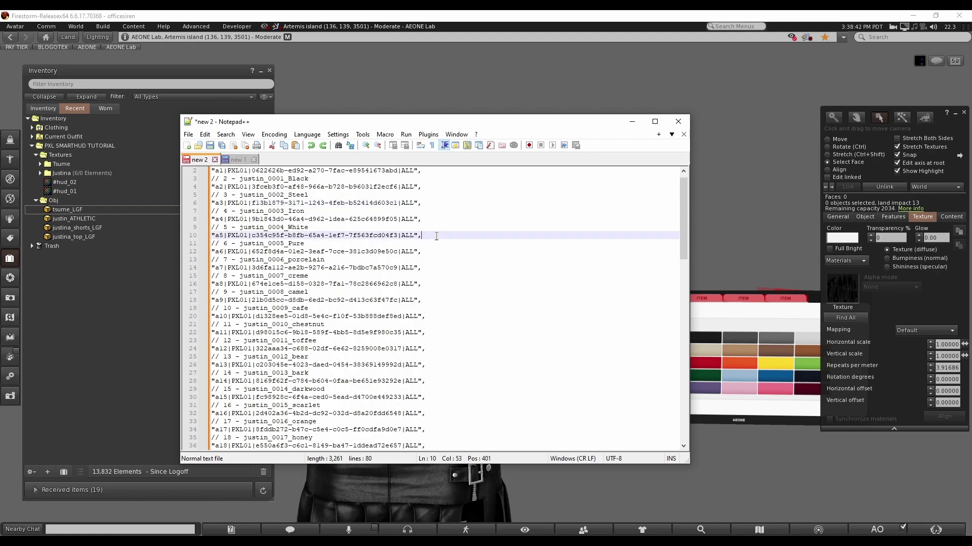
{"action": "key", "text": "ctrl+h"}
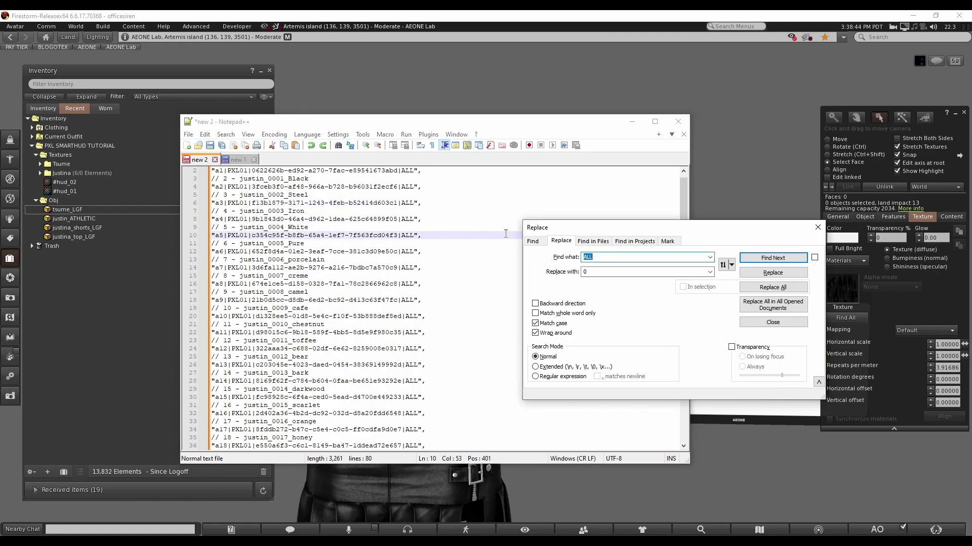
{"action": "double_click", "coordinate": [595, 271]}
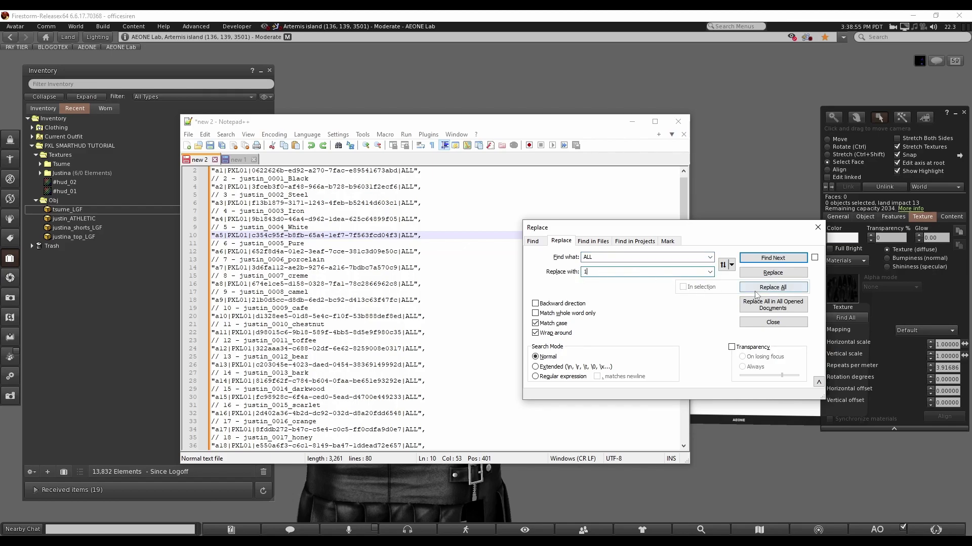
{"action": "left_click", "coordinate": [773, 287]}
Step: Replace every ALL with 0 in the new 1 list, then switch back to the viewer
{"action": "left_click", "coordinate": [254, 161]}
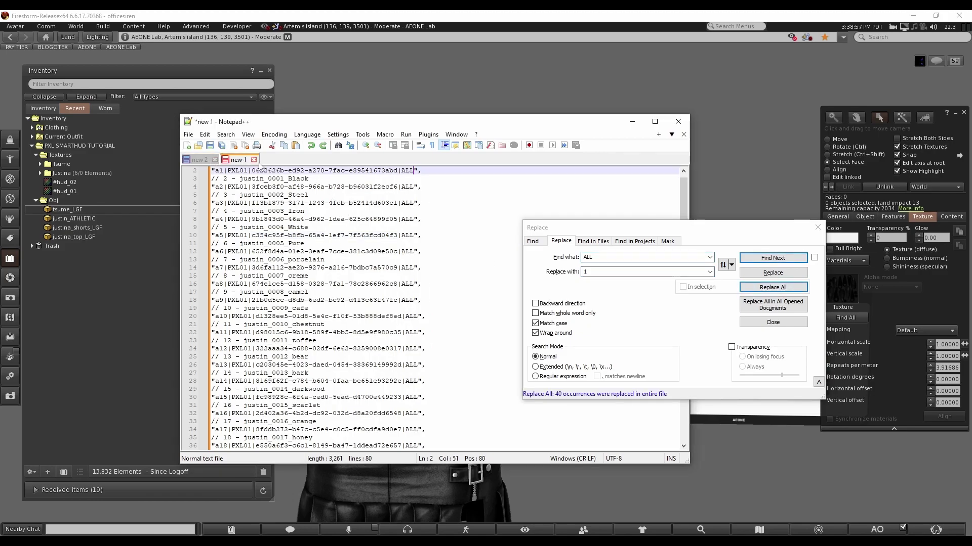
{"action": "double_click", "coordinate": [587, 272]}
{"action": "type", "text": "0"}
{"action": "key", "text": "alt+a"}
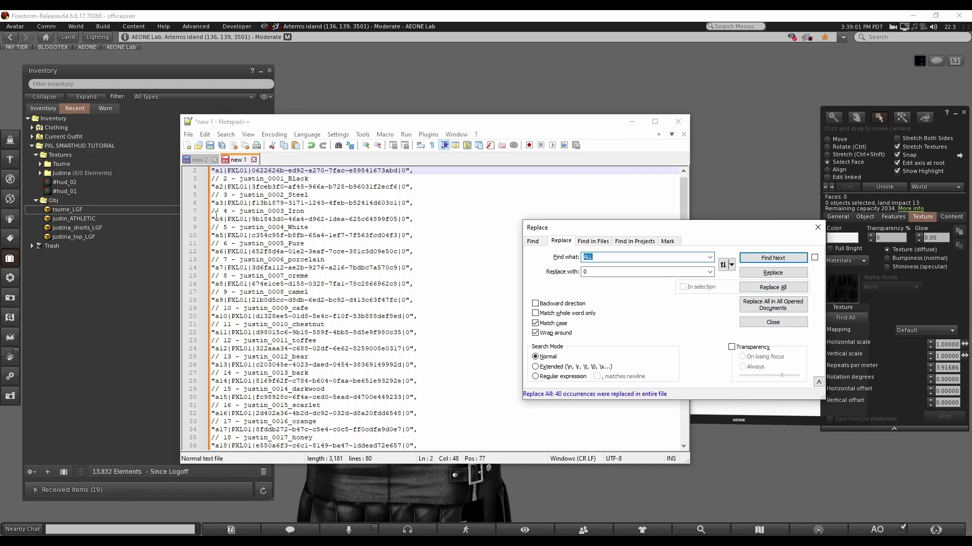
{"action": "left_click", "coordinate": [211, 161]}
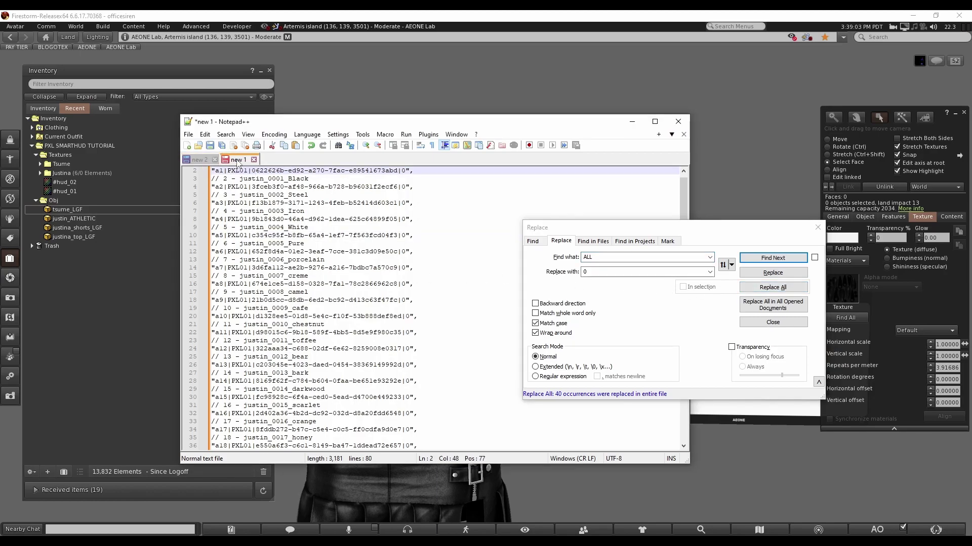
{"action": "key", "text": "alt+Tab"}
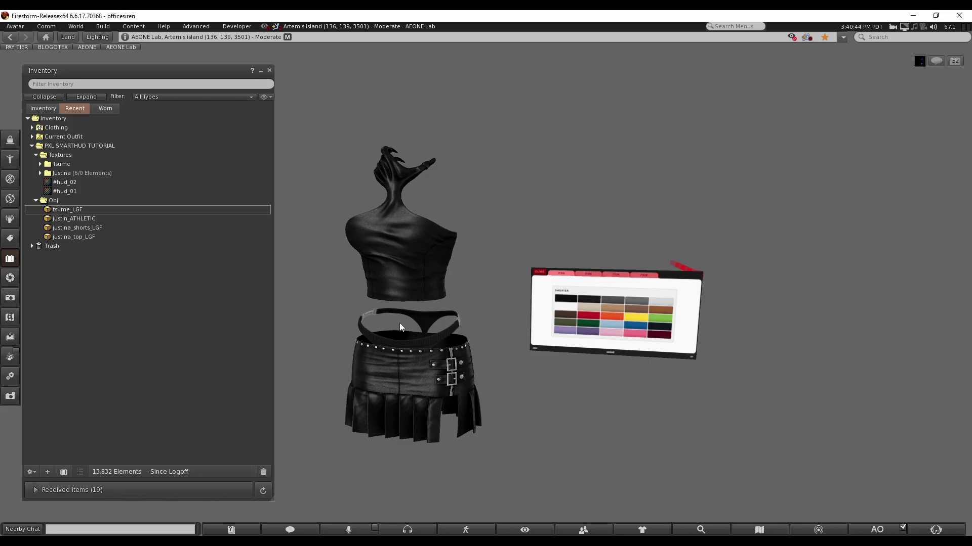
Step: Edit the sweater top with Edit linked on and rename its mesh part TOP01
{"action": "right_click", "coordinate": [407, 245]}
{"action": "left_click", "coordinate": [421, 260]}
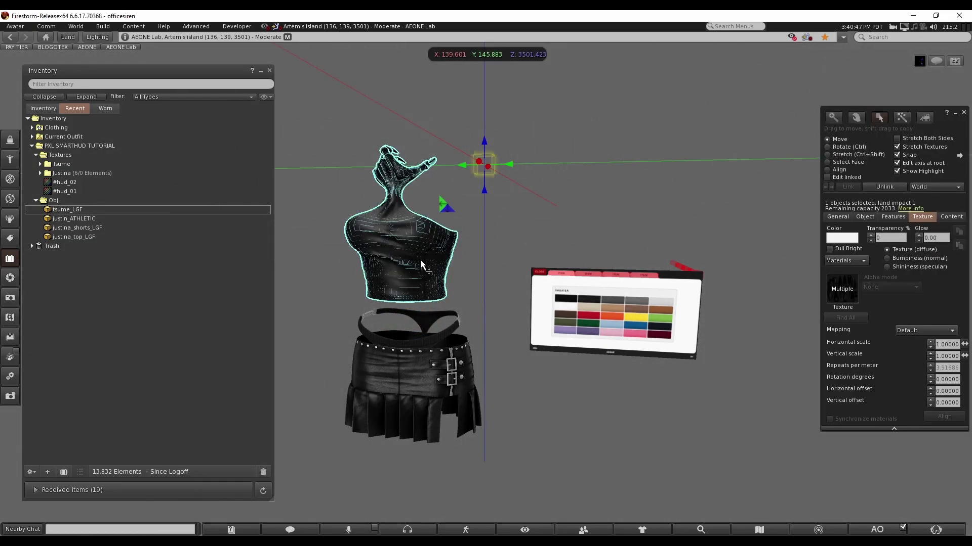
{"action": "left_click", "coordinate": [834, 177]}
{"action": "left_click", "coordinate": [447, 237]}
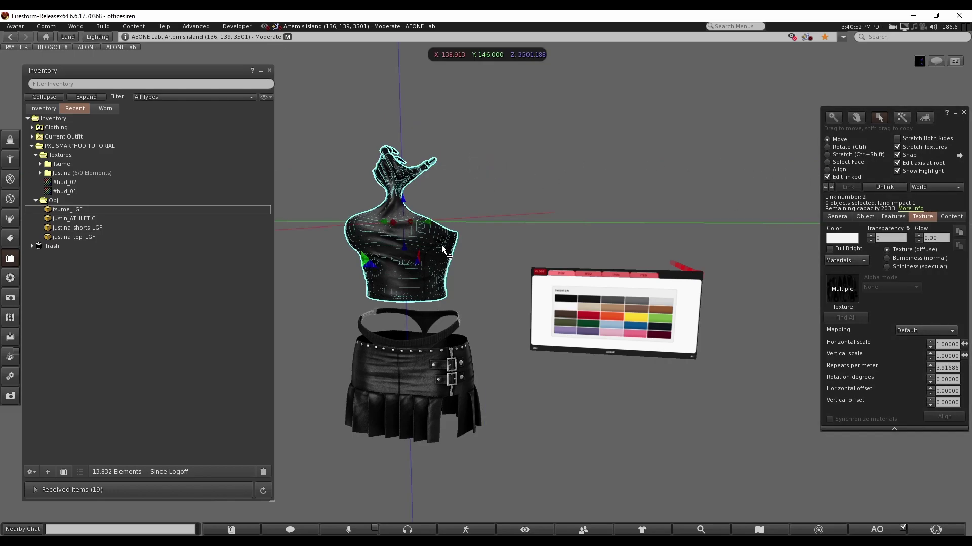
{"action": "left_click", "coordinate": [838, 218]}
{"action": "left_click", "coordinate": [891, 228]}
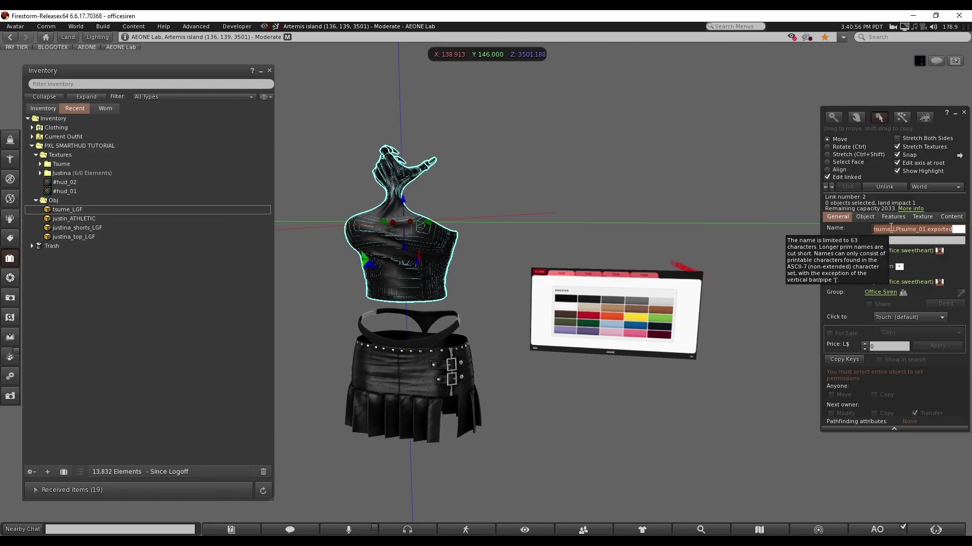
{"action": "type", "text": "TOP01"}
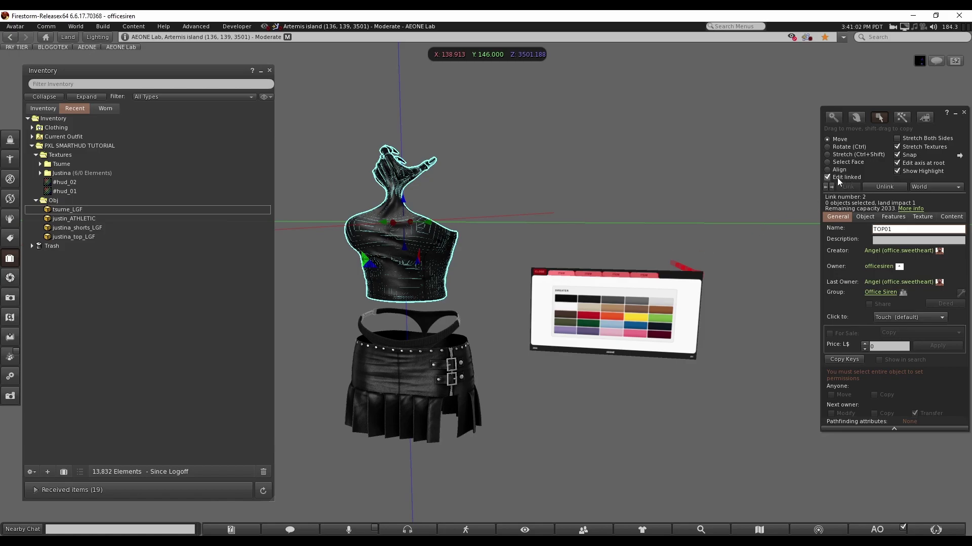
Step: Rename the skirt's mesh part BOTTOM01 and check both part names
{"action": "left_click", "coordinate": [410, 373]}
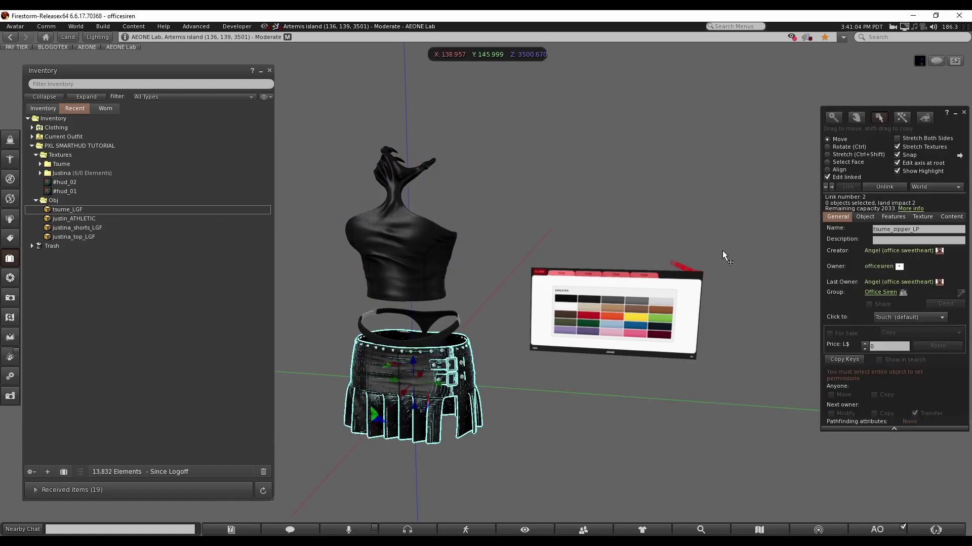
{"action": "left_click_drag", "start_coordinate": [921, 230], "coordinate": [826, 228]}
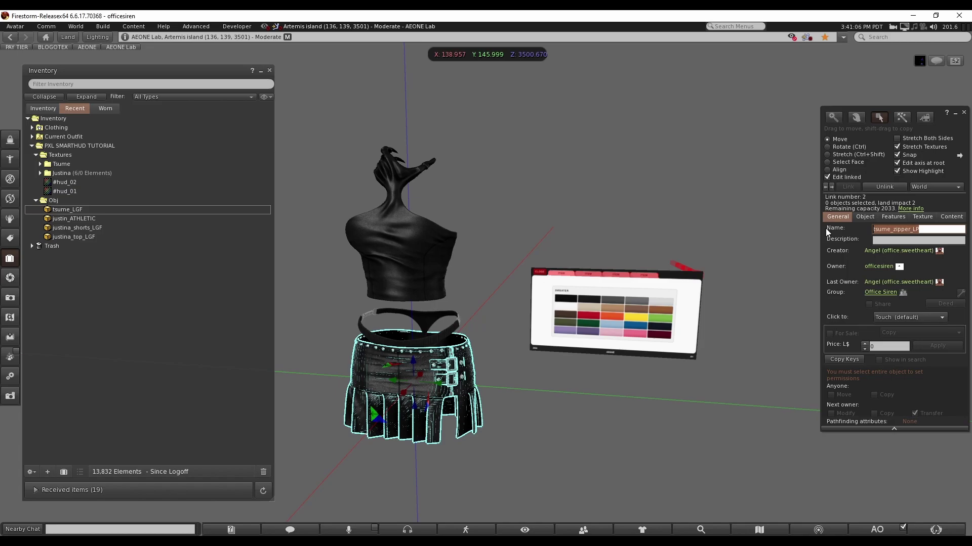
{"action": "type", "text": "BOTTOM0"}
{"action": "type", "text": "1"}
{"action": "left_click", "coordinate": [424, 246]}
{"action": "left_click", "coordinate": [405, 366]}
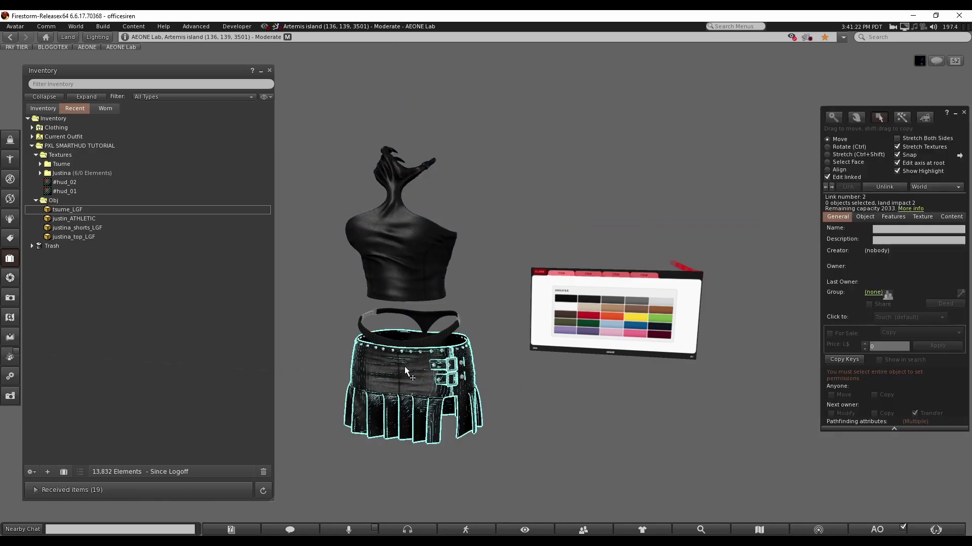
{"action": "left_click", "coordinate": [408, 284]}
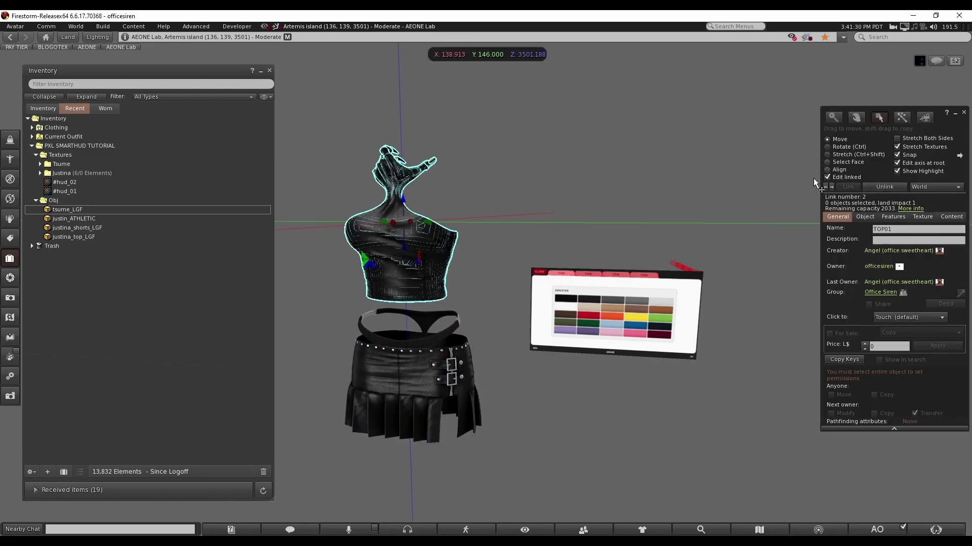
Step: Add .configRCV to the top's contents and save it with ProductName TUTORIAL01
{"action": "left_click", "coordinate": [831, 178]}
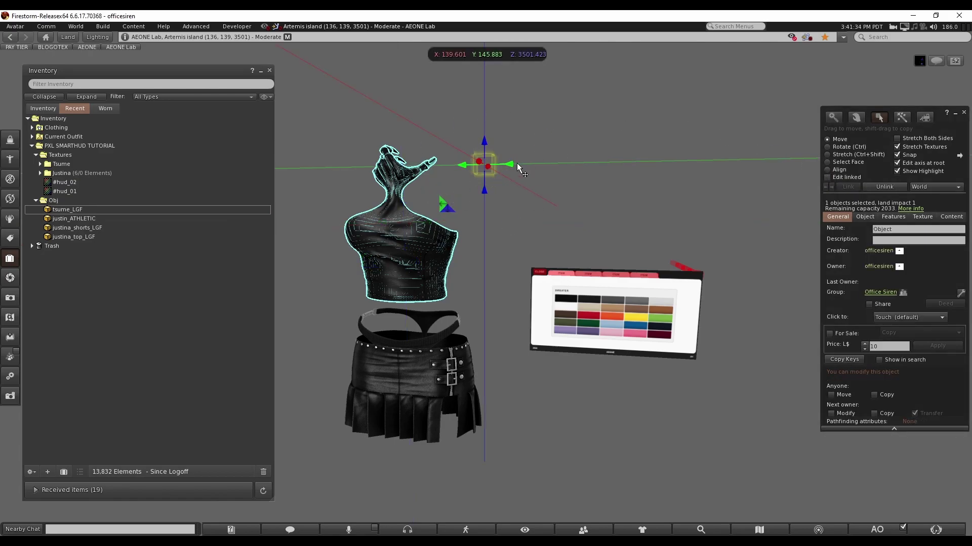
{"action": "left_click", "coordinate": [959, 217]}
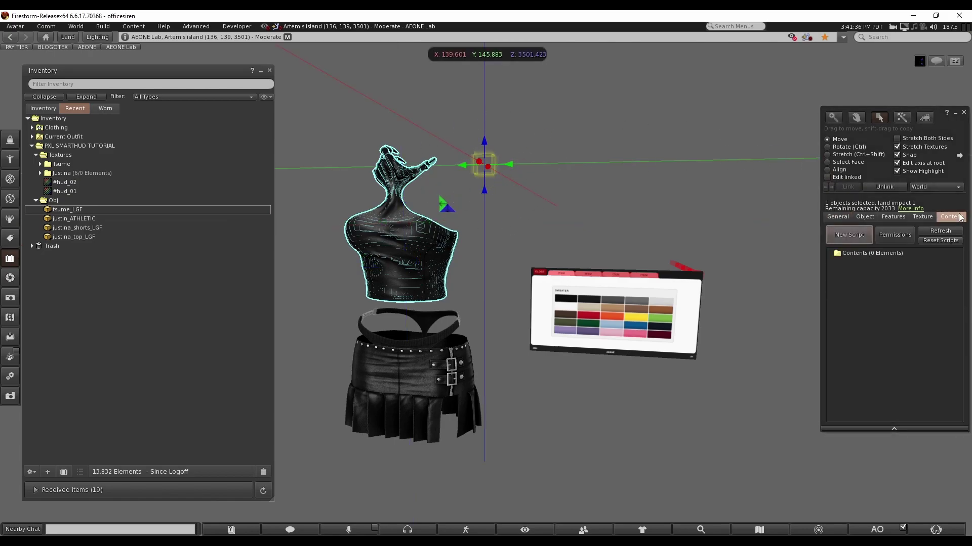
{"action": "left_click", "coordinate": [43, 108]}
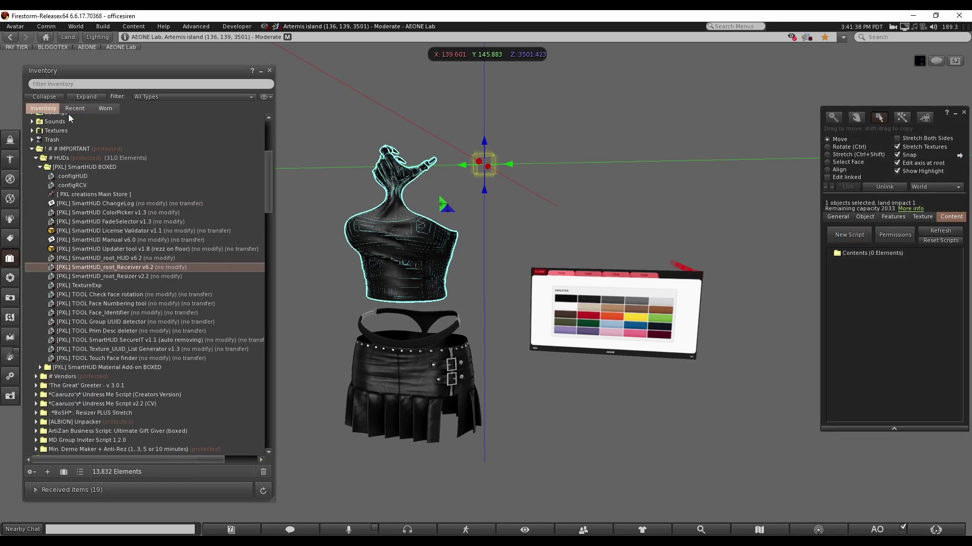
{"action": "left_click_drag", "start_coordinate": [71, 185], "coordinate": [869, 281]}
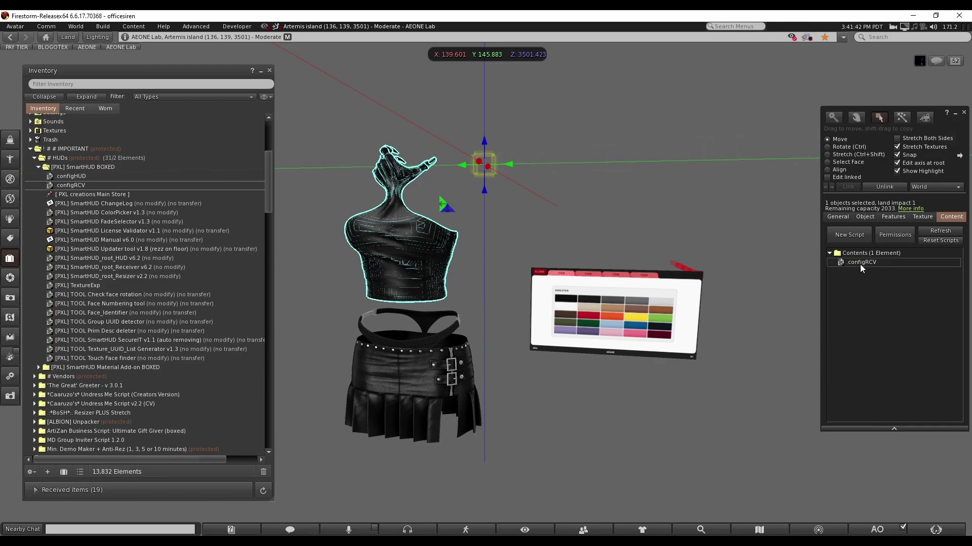
{"action": "double_click", "coordinate": [860, 263]}
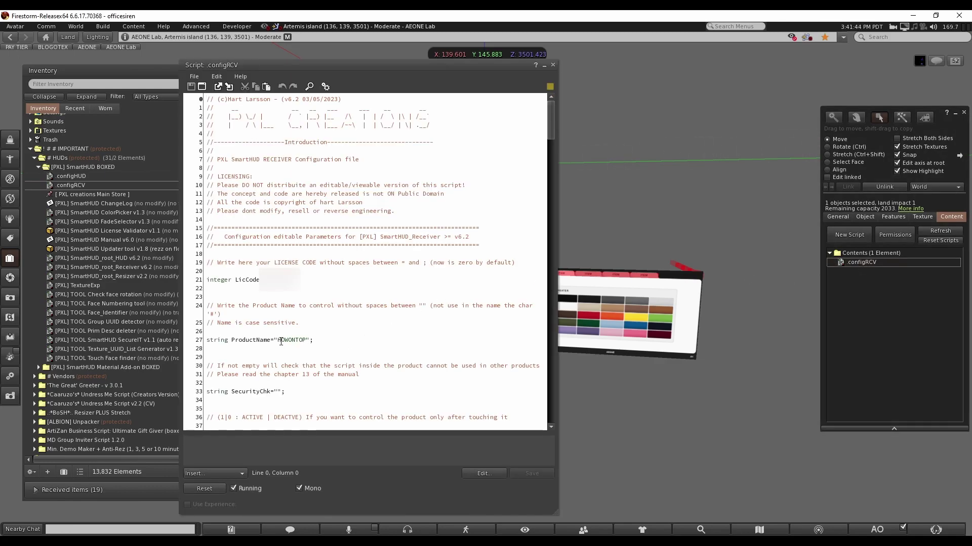
{"action": "double_click", "coordinate": [285, 340]}
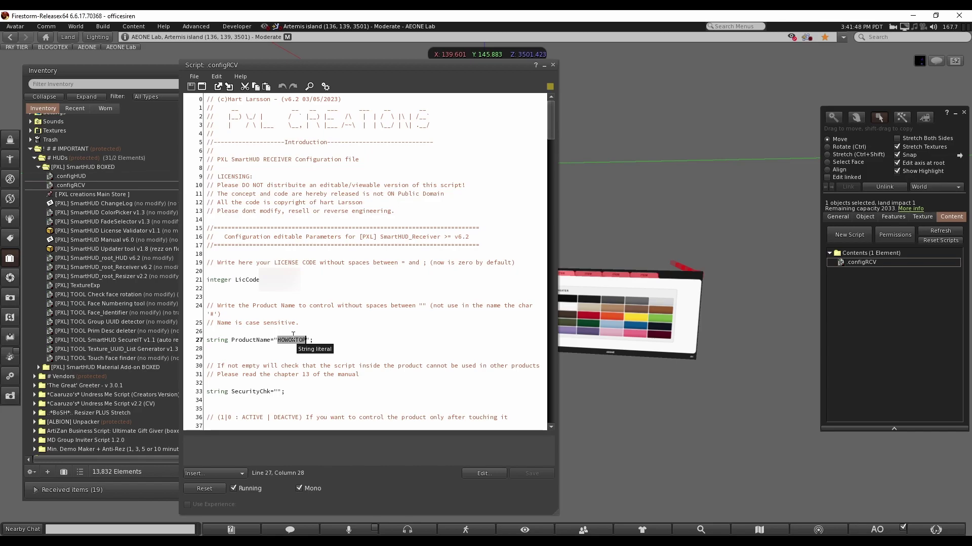
{"action": "type", "text": "TUTORIAL01"}
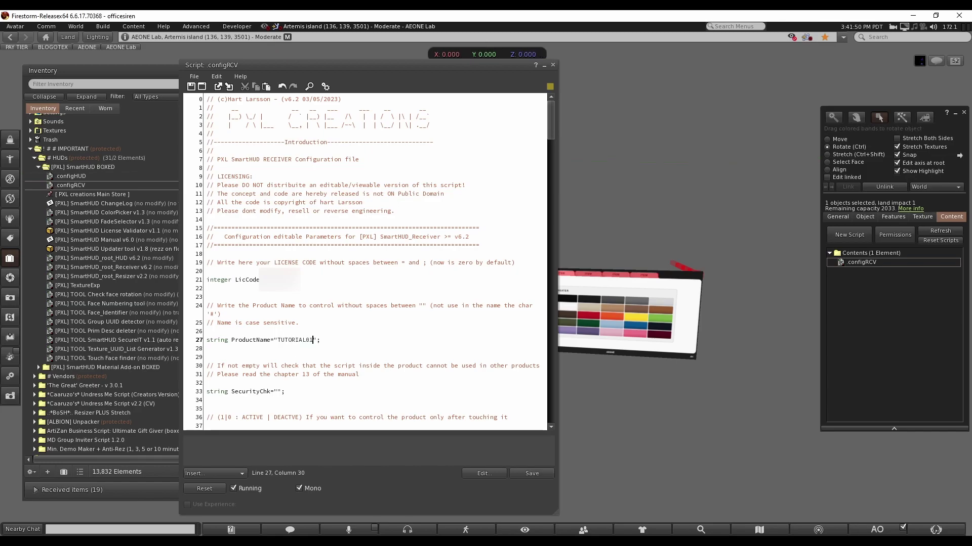
{"action": "key", "text": "ctrl+s"}
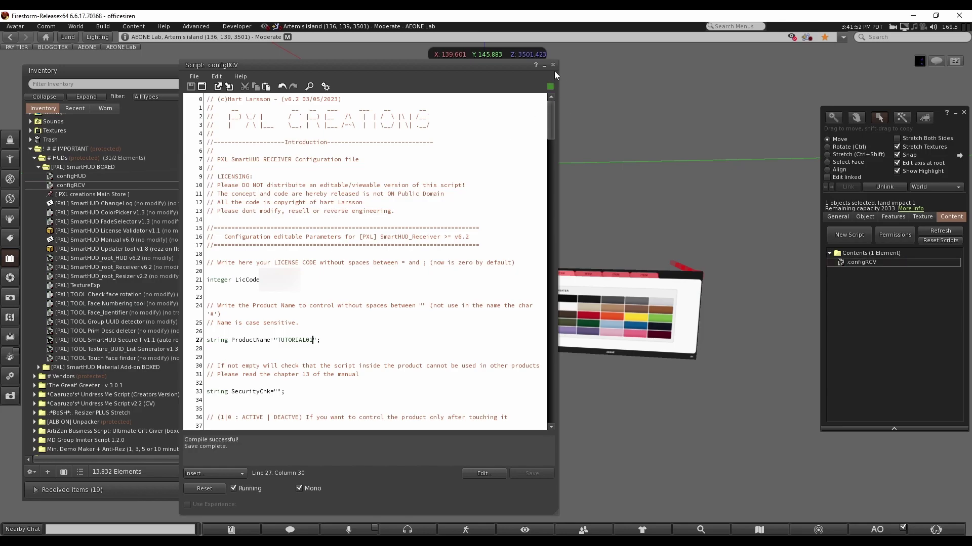
{"action": "left_click", "coordinate": [553, 65]}
Step: Drop configRCV into the skirt's contents and change its ProductName to TUTORIAL01
{"action": "left_click", "coordinate": [377, 372]}
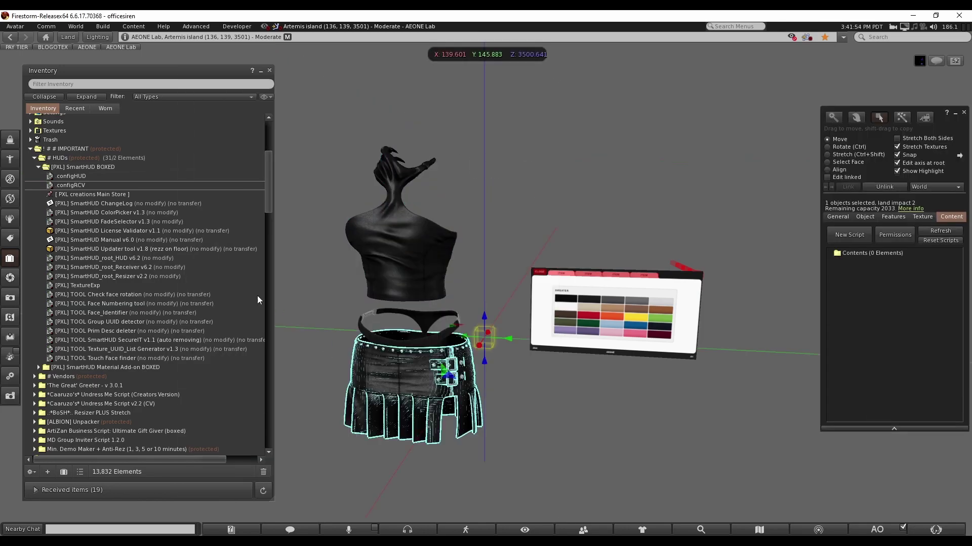
{"action": "left_click", "coordinate": [56, 186]}
{"action": "left_click_drag", "start_coordinate": [57, 186], "coordinate": [869, 286]}
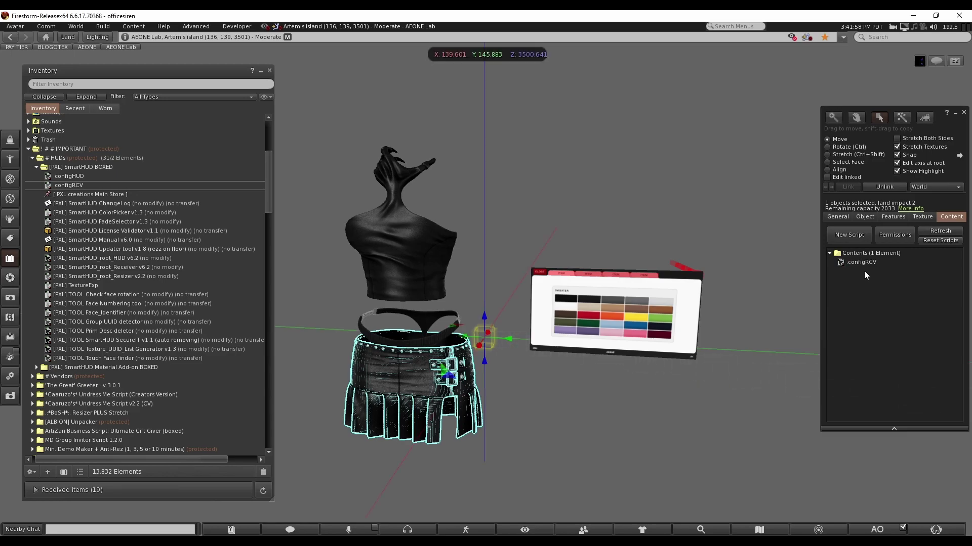
{"action": "double_click", "coordinate": [860, 262]}
{"action": "double_click", "coordinate": [293, 340]}
{"action": "type", "text": "TUTORIAL"}
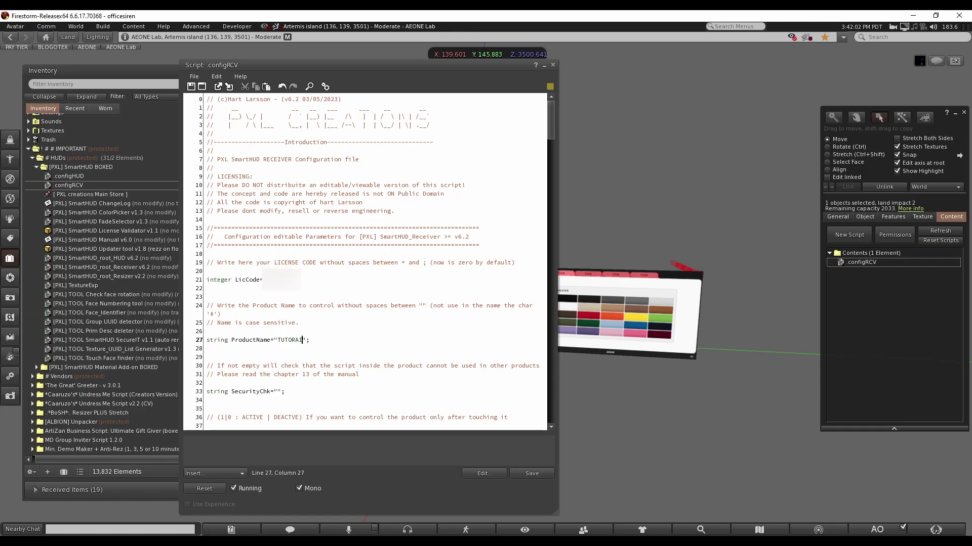
{"action": "type", "text": "01"}
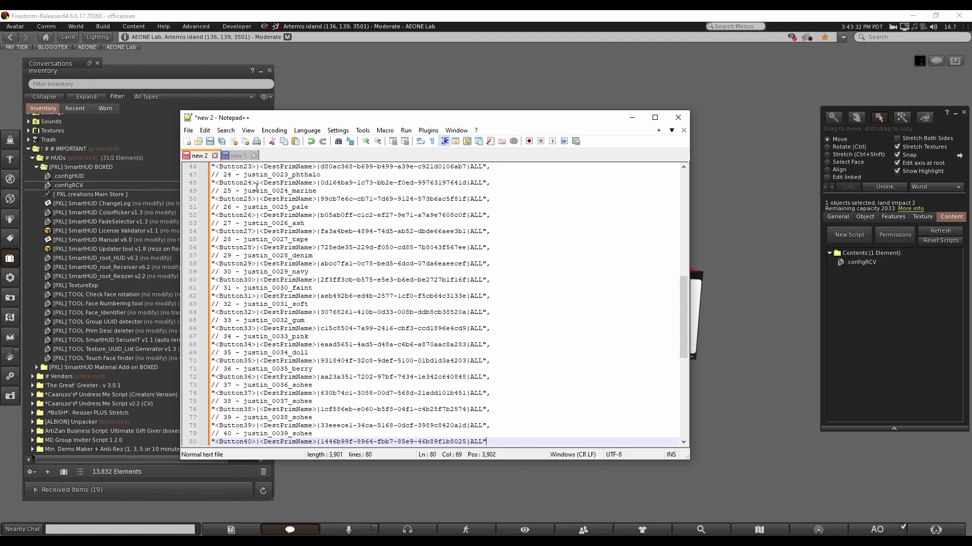
Step: Replace every <DestPrimName> placeholder in the new 2 list with TOP01
{"action": "left_click_drag", "start_coordinate": [259, 215], "coordinate": [317, 217]}
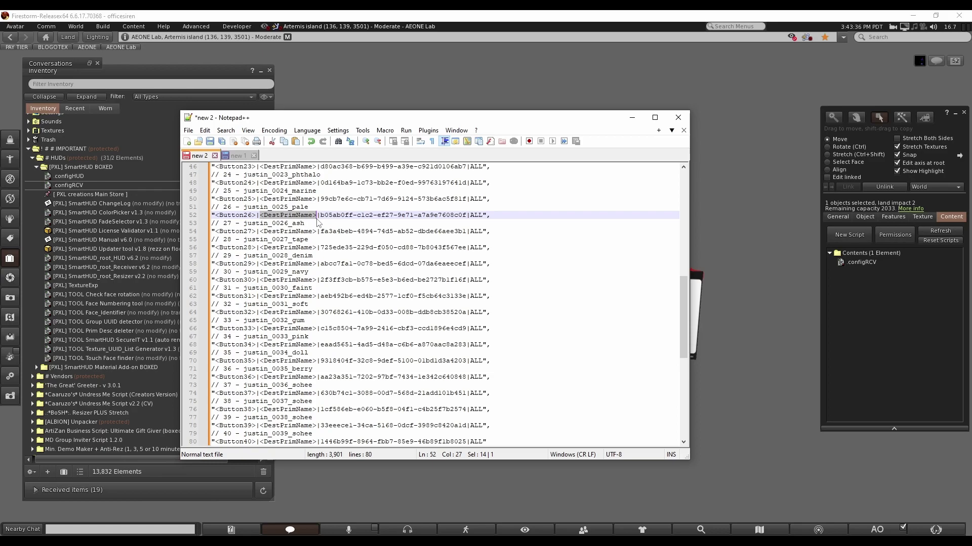
{"action": "key", "text": "ctrl+h"}
{"action": "right_click", "coordinate": [307, 215]}
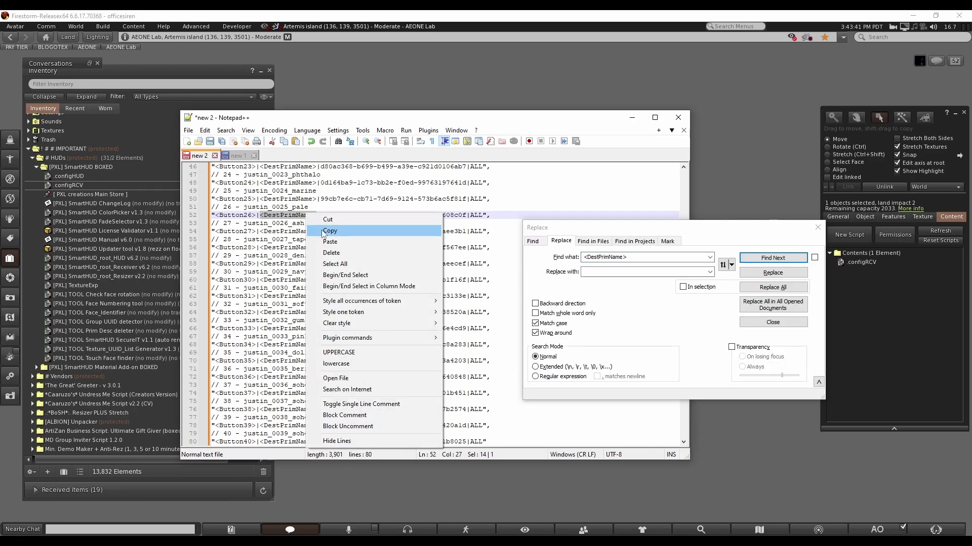
{"action": "left_click", "coordinate": [329, 231]}
{"action": "left_click_drag", "start_coordinate": [632, 258], "coordinate": [584, 250]}
{"action": "right_click", "coordinate": [634, 257]}
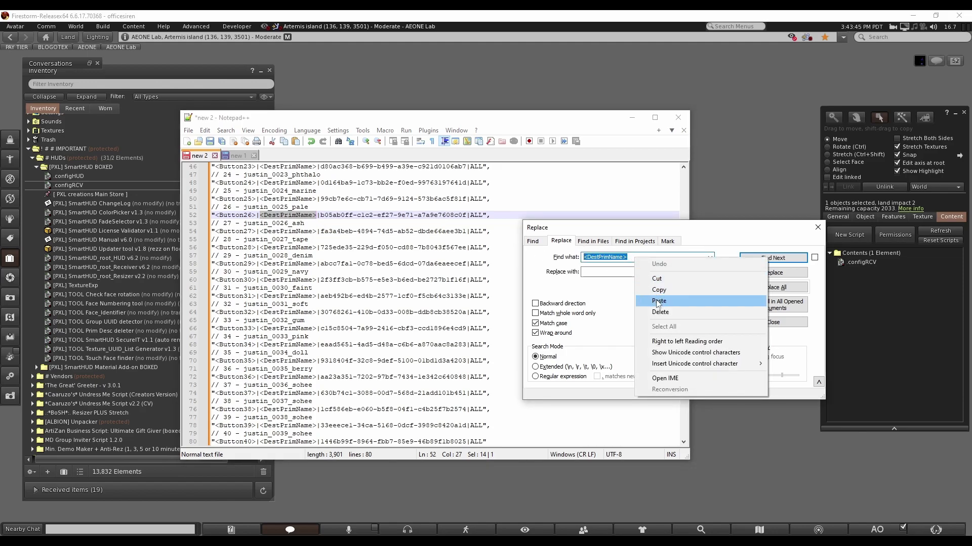
{"action": "left_click", "coordinate": [657, 302]}
{"action": "left_click", "coordinate": [611, 272]}
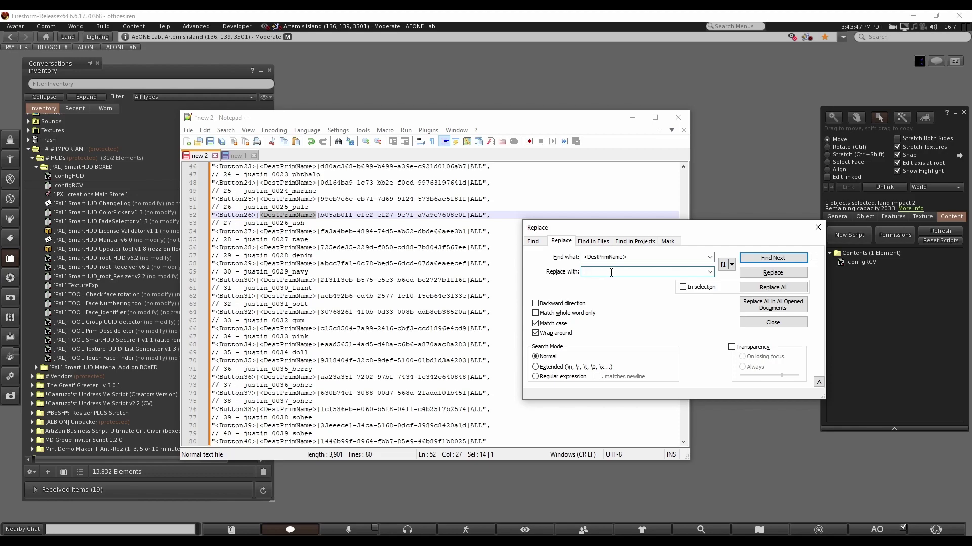
{"action": "type", "text": "TOP01"}
{"action": "left_click", "coordinate": [762, 288]}
Step: Make new 1 target BOTTOM01 and change the search term to Button
{"action": "left_click", "coordinate": [236, 156]}
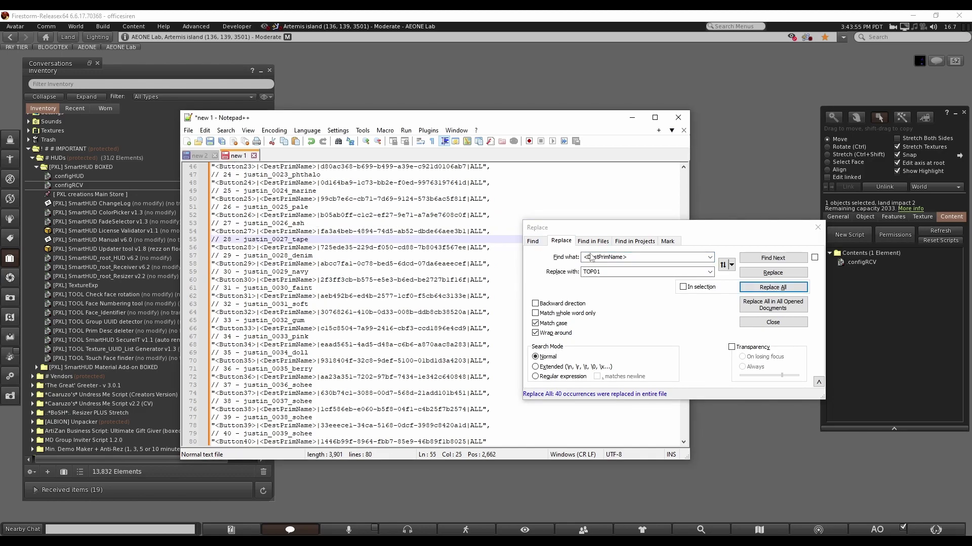
{"action": "double_click", "coordinate": [587, 272]}
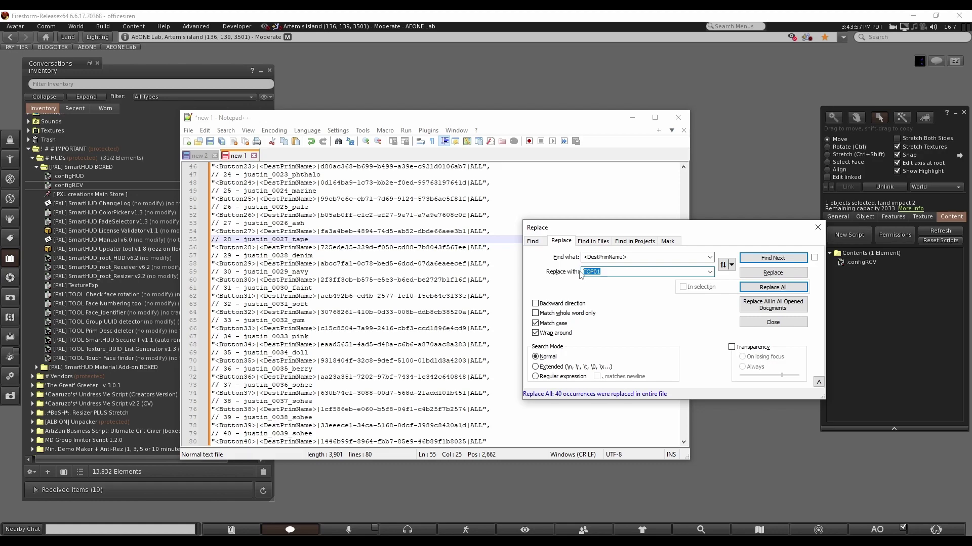
{"action": "type", "text": "BOTTOM01"}
{"action": "key", "text": "ctrl+Tab"}
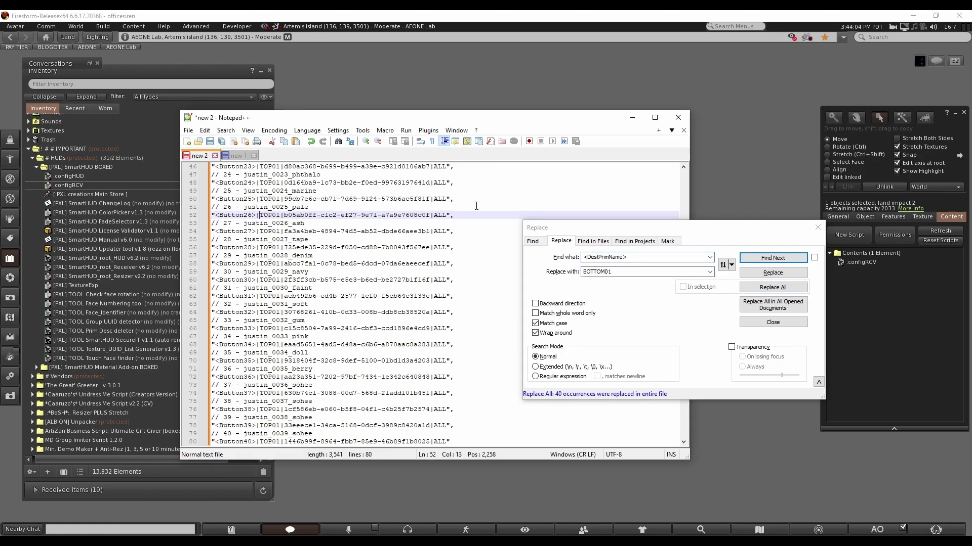
{"action": "left_click", "coordinate": [575, 259]}
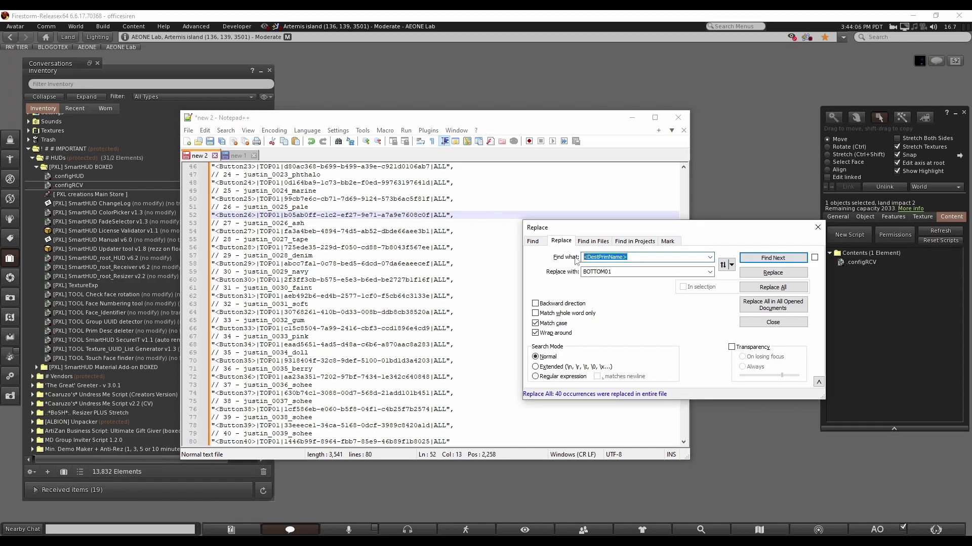
{"action": "type", "text": "bU"}
{"action": "key", "text": "BackSpace"}
{"action": "type", "text": "Button"}
{"action": "key", "text": "Tab"}
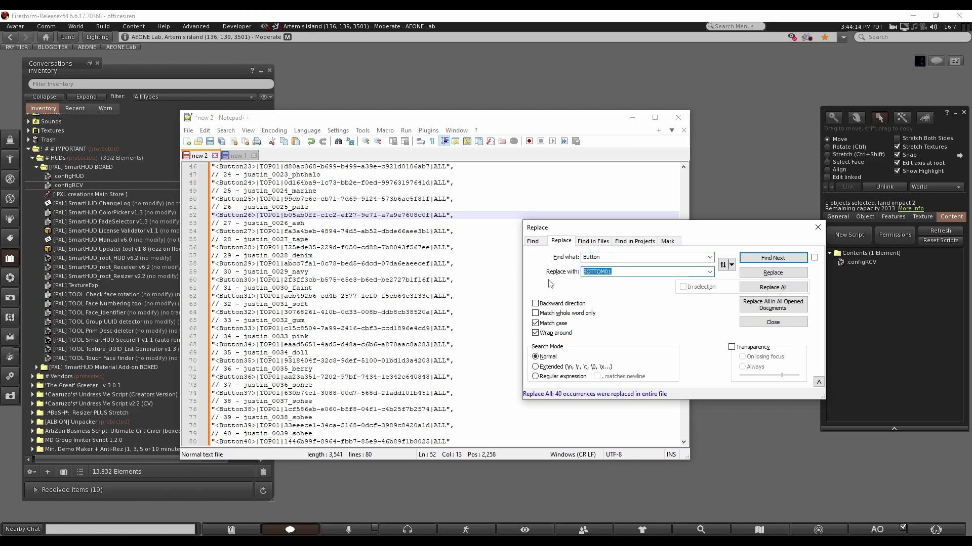
{"action": "type", "text": "a"}
{"action": "left_click", "coordinate": [773, 287]}
Step: Replace every Button with b in the new 1 list and close the Replace dialog
{"action": "left_click", "coordinate": [238, 155]}
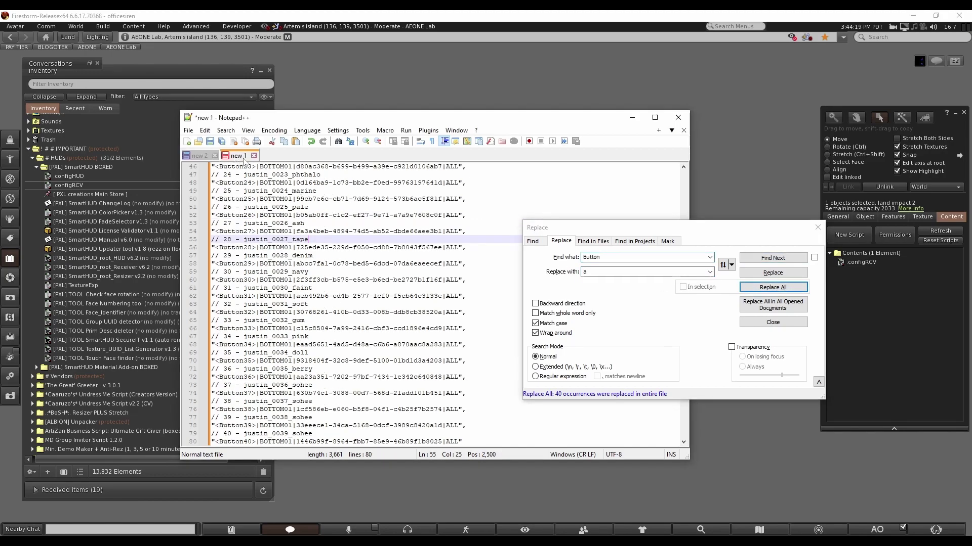
{"action": "double_click", "coordinate": [617, 272]}
{"action": "type", "text": "b"}
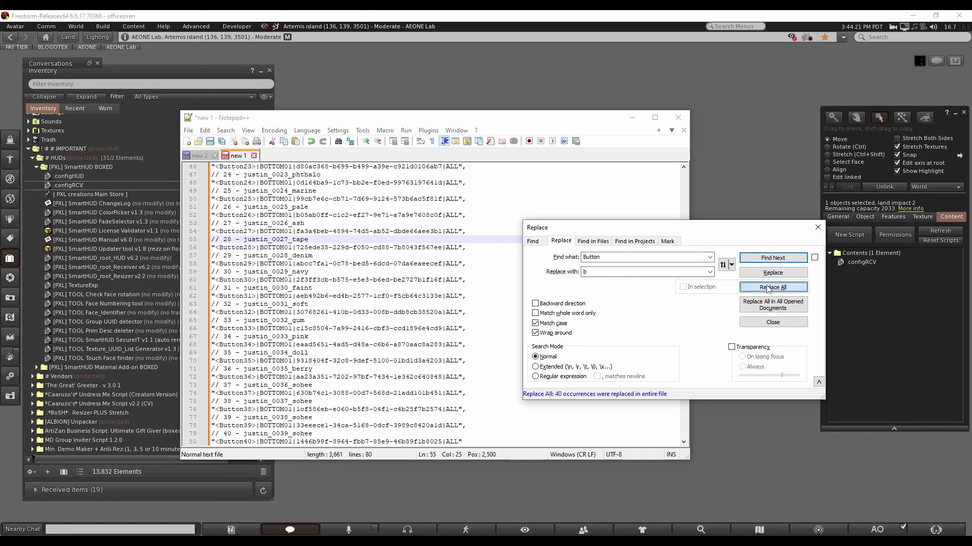
{"action": "left_click", "coordinate": [769, 288]}
{"action": "key", "text": "Escape"}
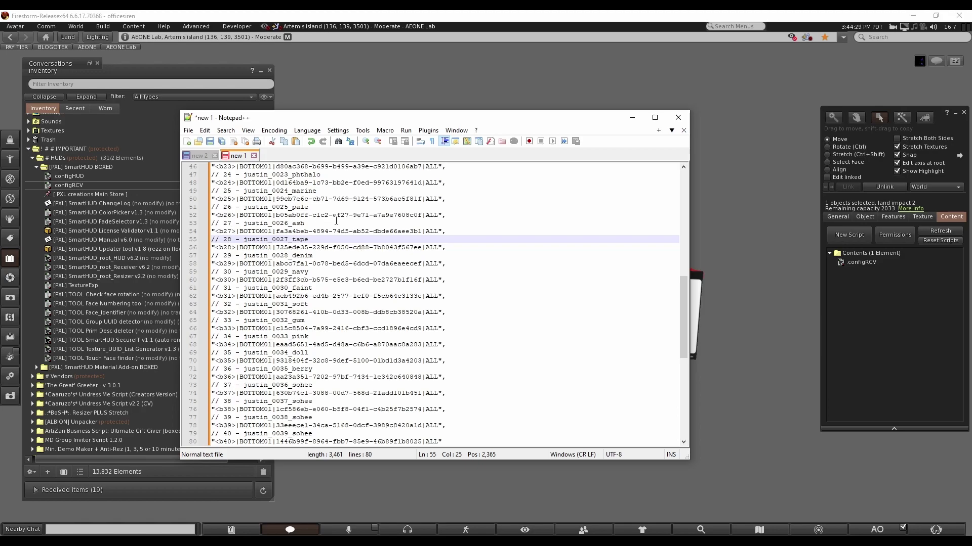
Step: Open the swatch HUD's .configHUD script from its Content tab and scroll through it
{"action": "left_click", "coordinate": [864, 260]}
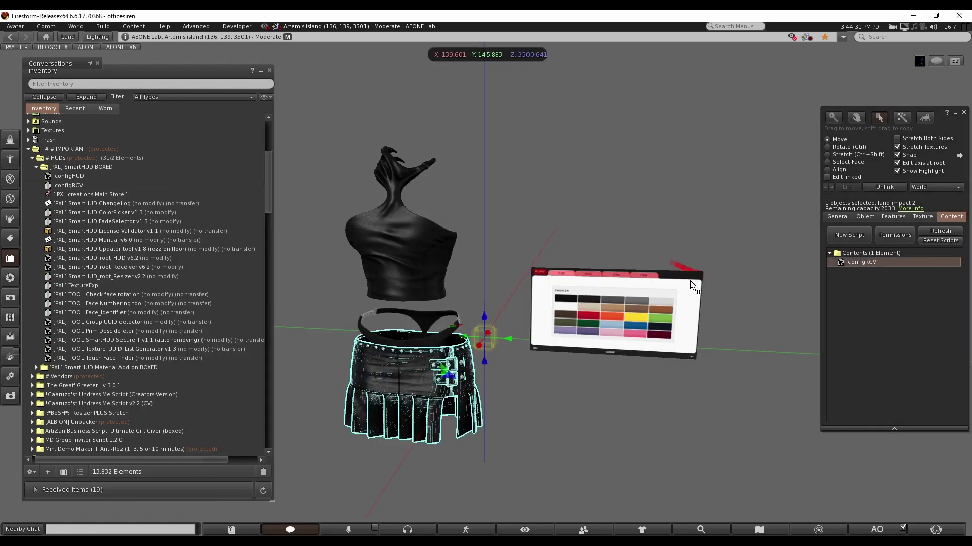
{"action": "double_click", "coordinate": [861, 262]}
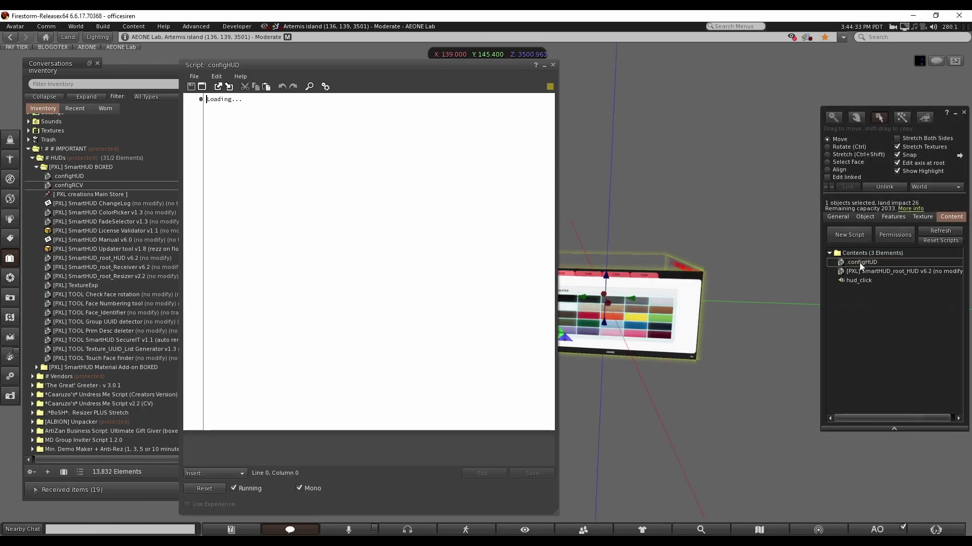
{"action": "left_click_drag", "start_coordinate": [551, 117], "coordinate": [551, 180]}
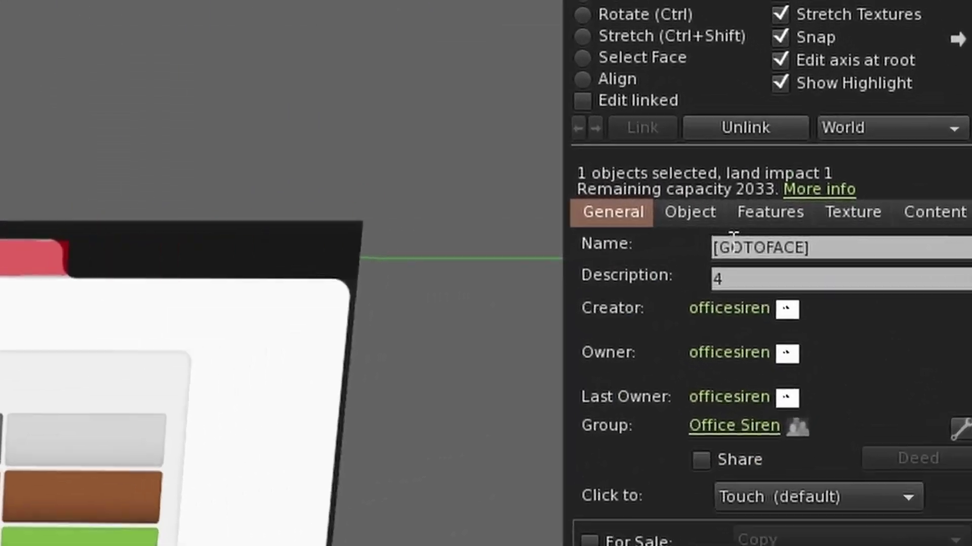
{"action": "double_click", "coordinate": [877, 229]}
{"action": "left_click_drag", "start_coordinate": [667, 251], "coordinate": [771, 253]}
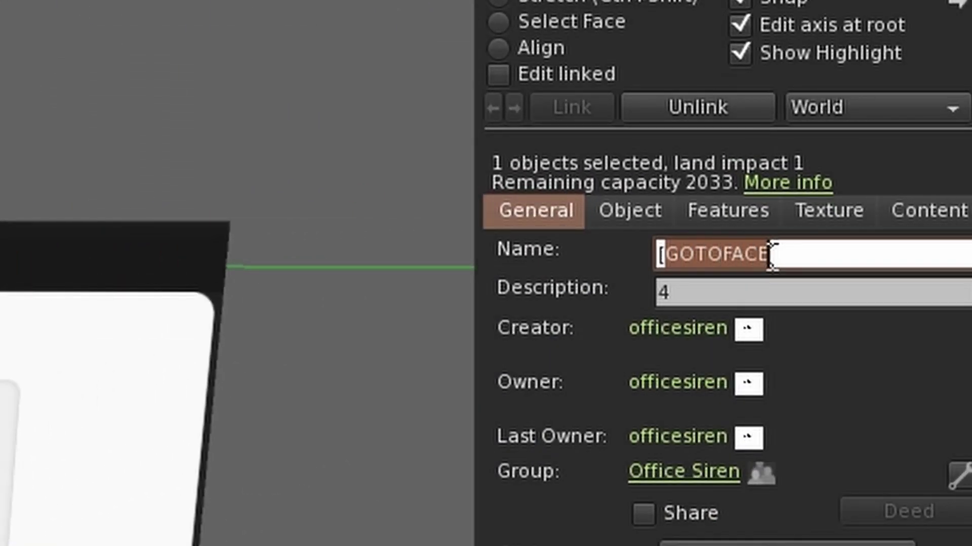
{"action": "left_click", "coordinate": [788, 253]}
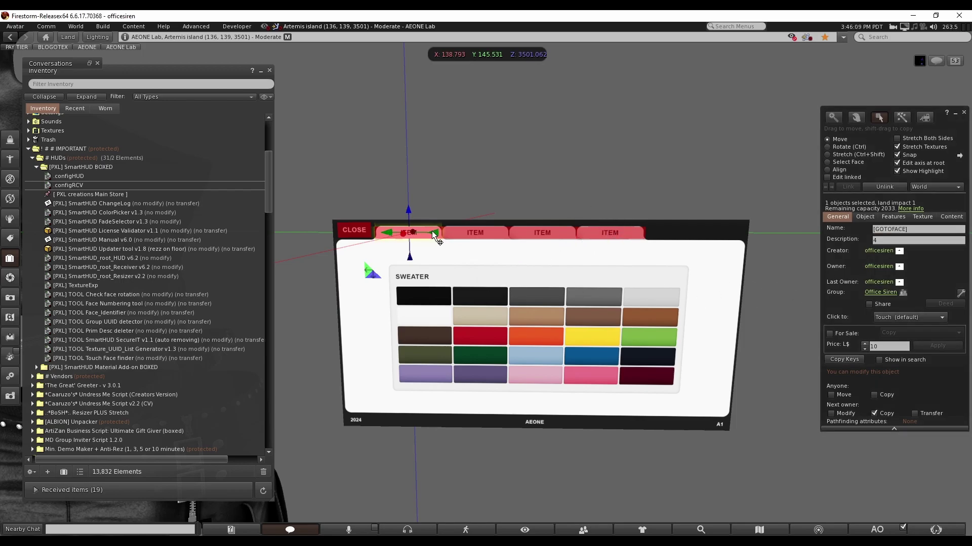
{"action": "left_click_drag", "start_coordinate": [434, 236], "coordinate": [470, 230]}
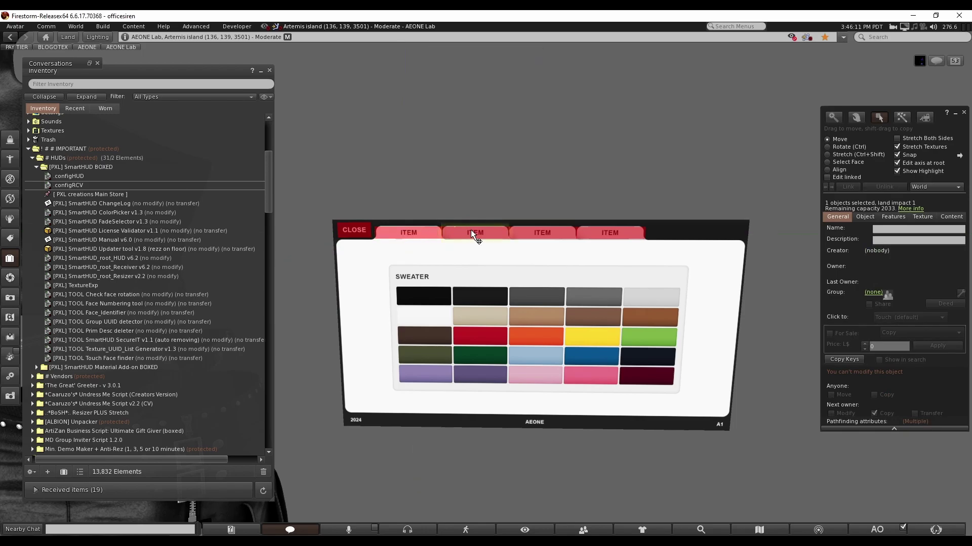
{"action": "left_click", "coordinate": [533, 234]}
{"action": "key", "text": "Escape"}
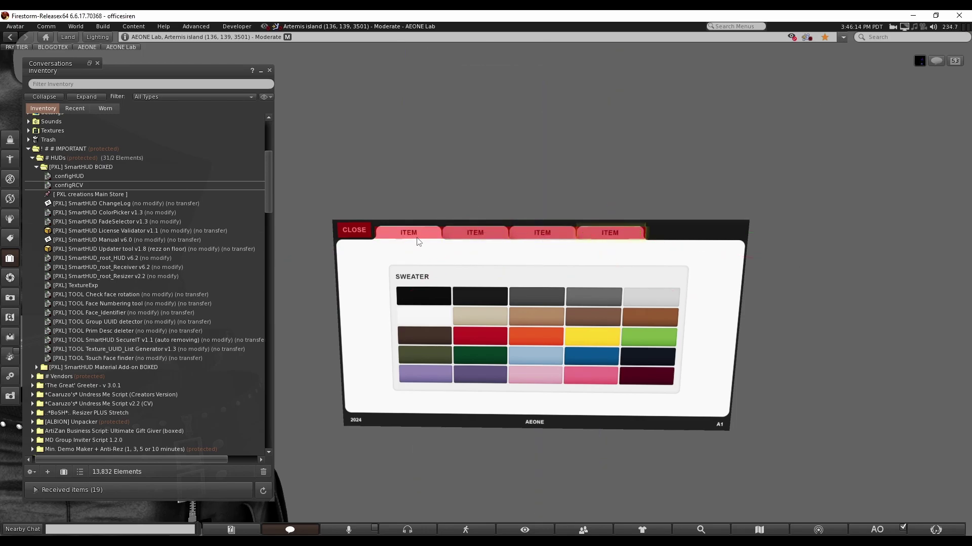
{"action": "key", "text": "ctrl+3"}
{"action": "left_click", "coordinate": [418, 237]}
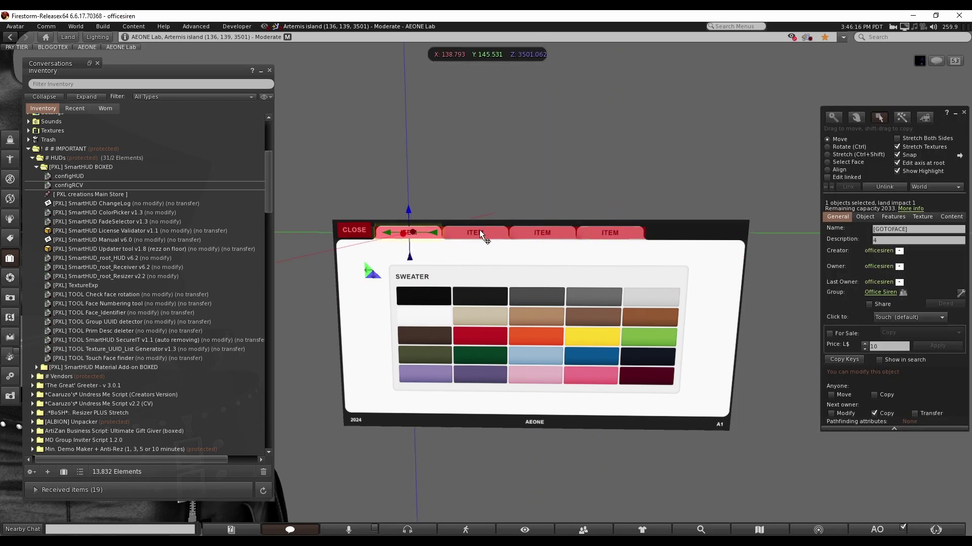
{"action": "left_click", "coordinate": [478, 229]}
{"action": "left_click", "coordinate": [538, 228]}
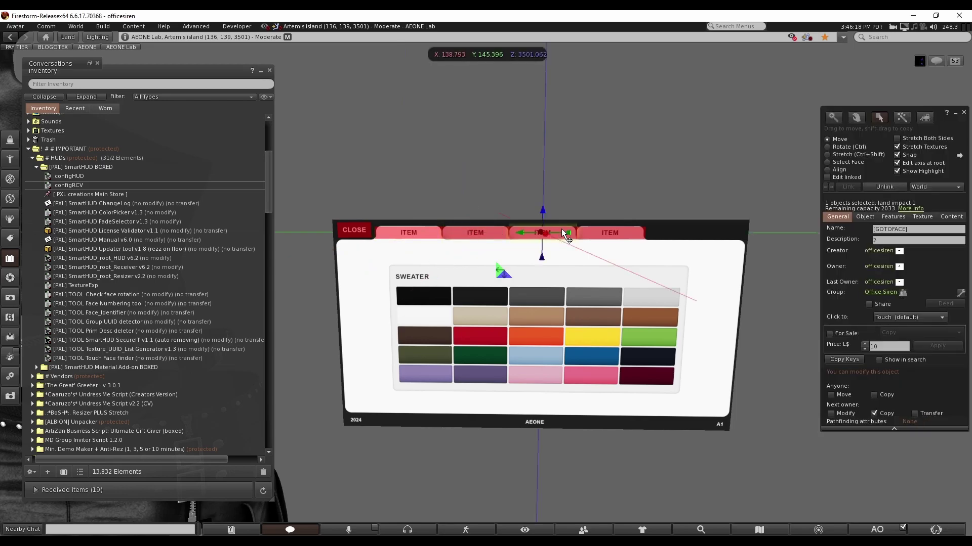
{"action": "left_click", "coordinate": [603, 229]}
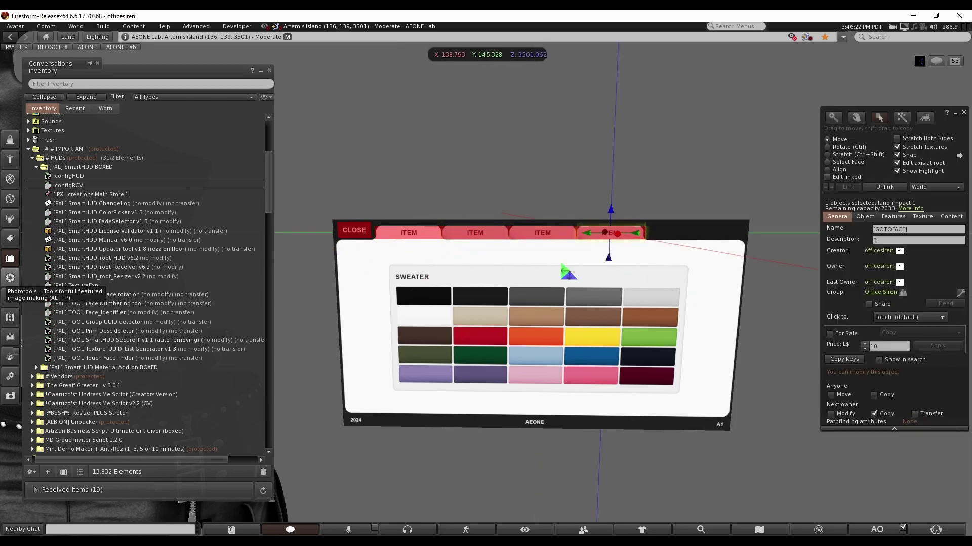